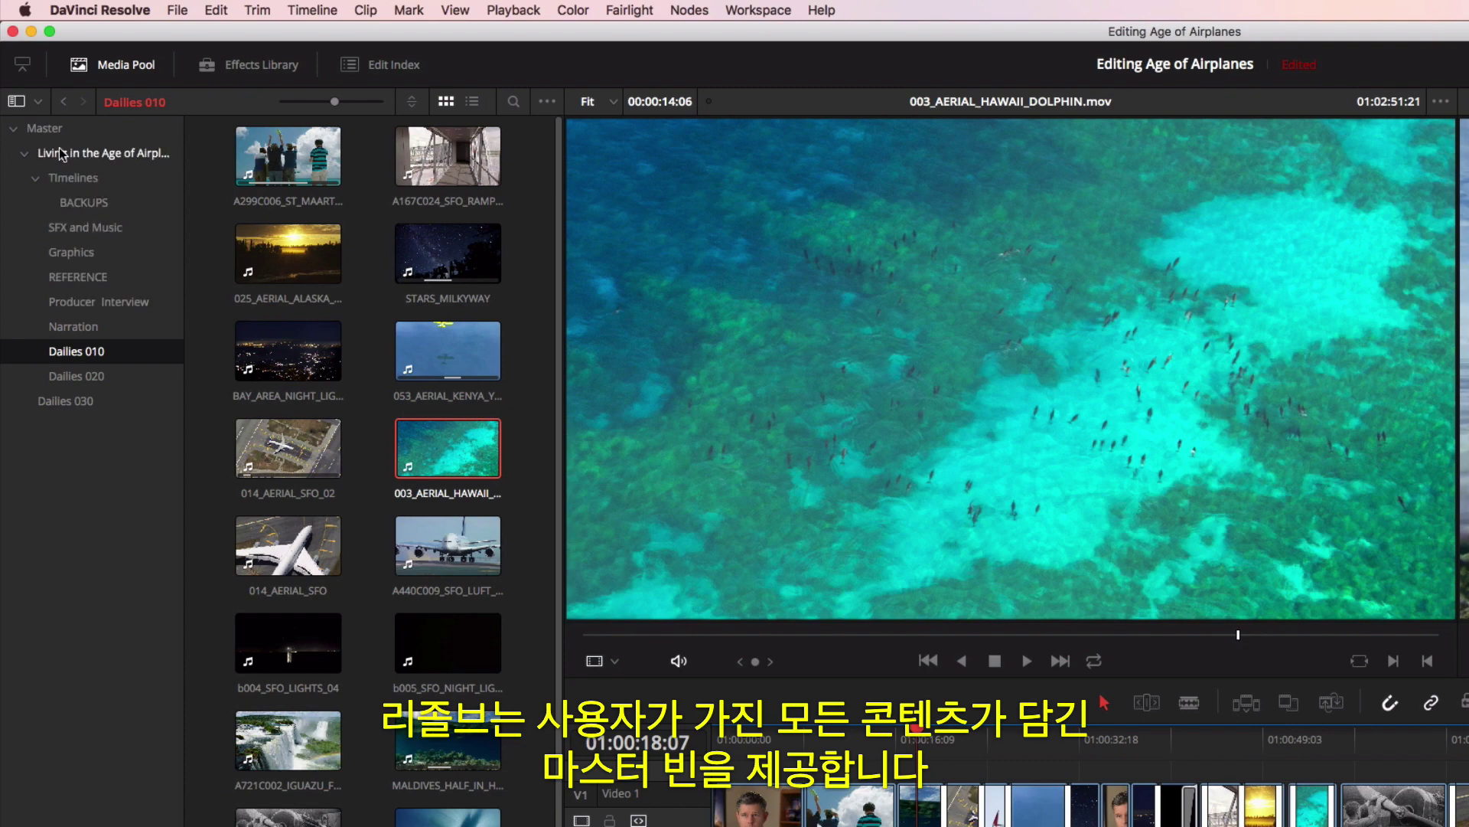
- Select the Master bin in the Media Pool bin list to show its clips
click(44, 131)
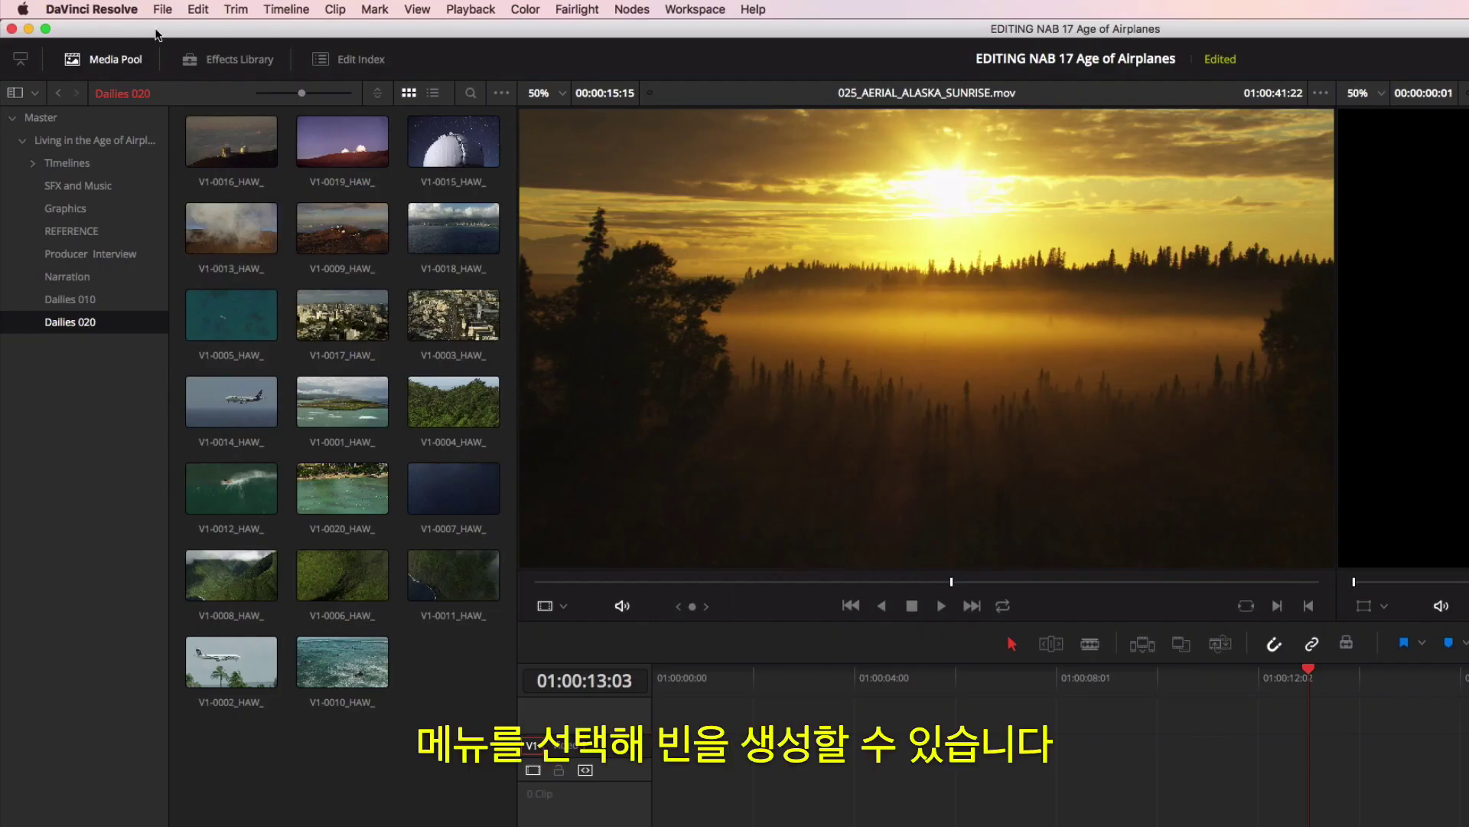
- Create a new bin named 'Dailies 030' and import all 23 clip files into it
click(111, 6)
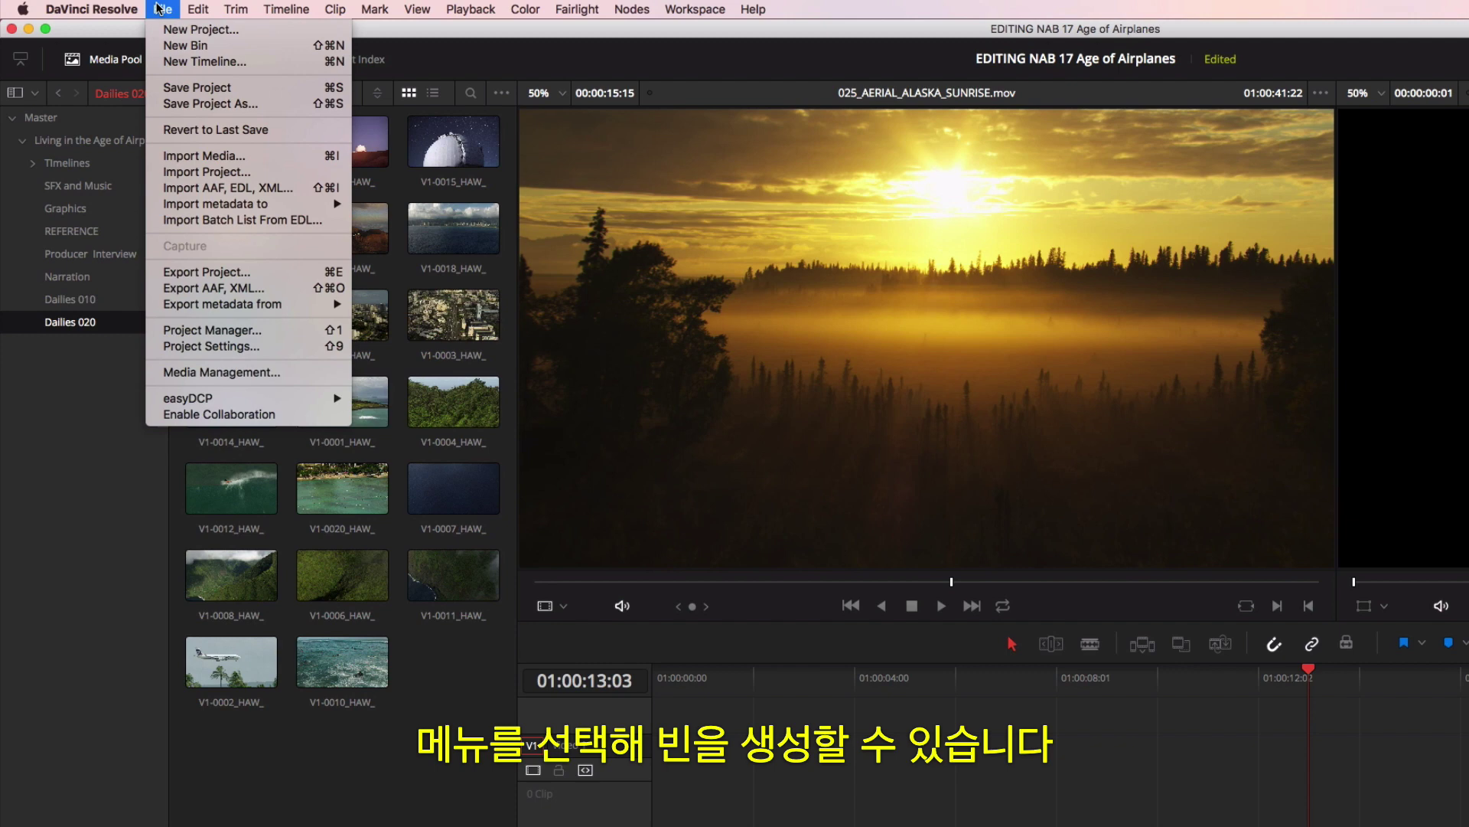
click(185, 45)
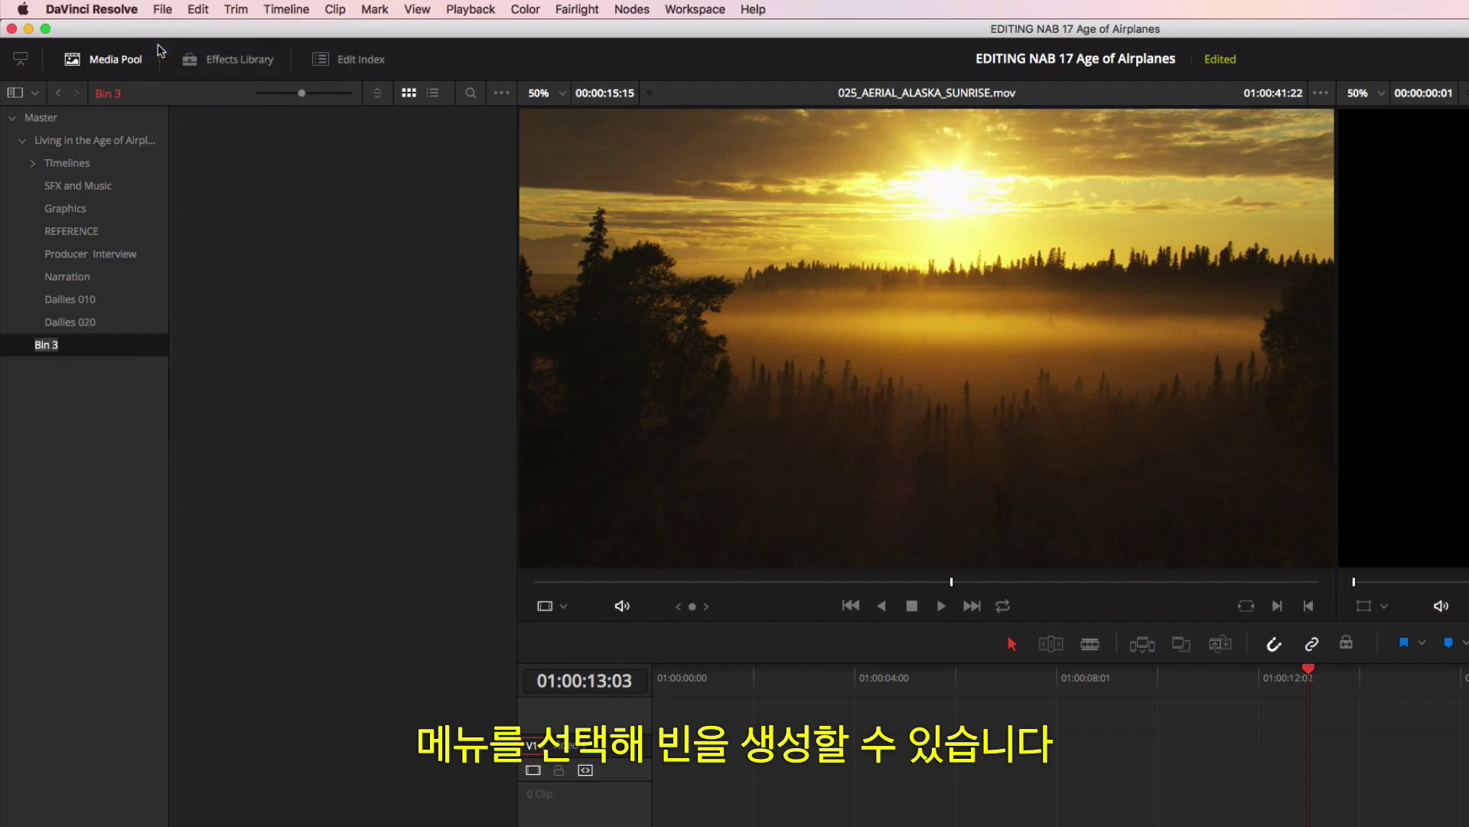
text(Dailies 03)
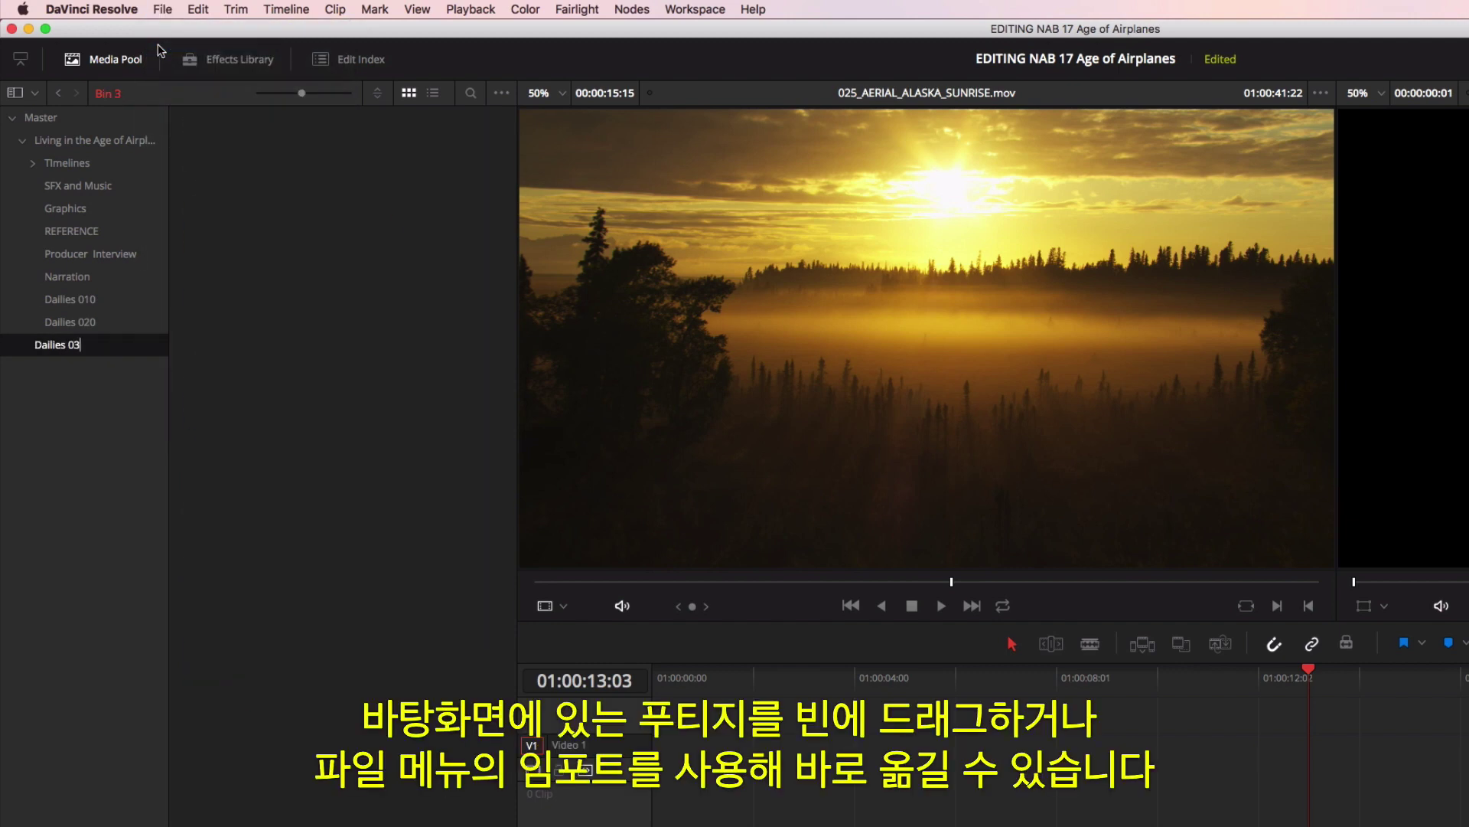
text(0)
key(Return)
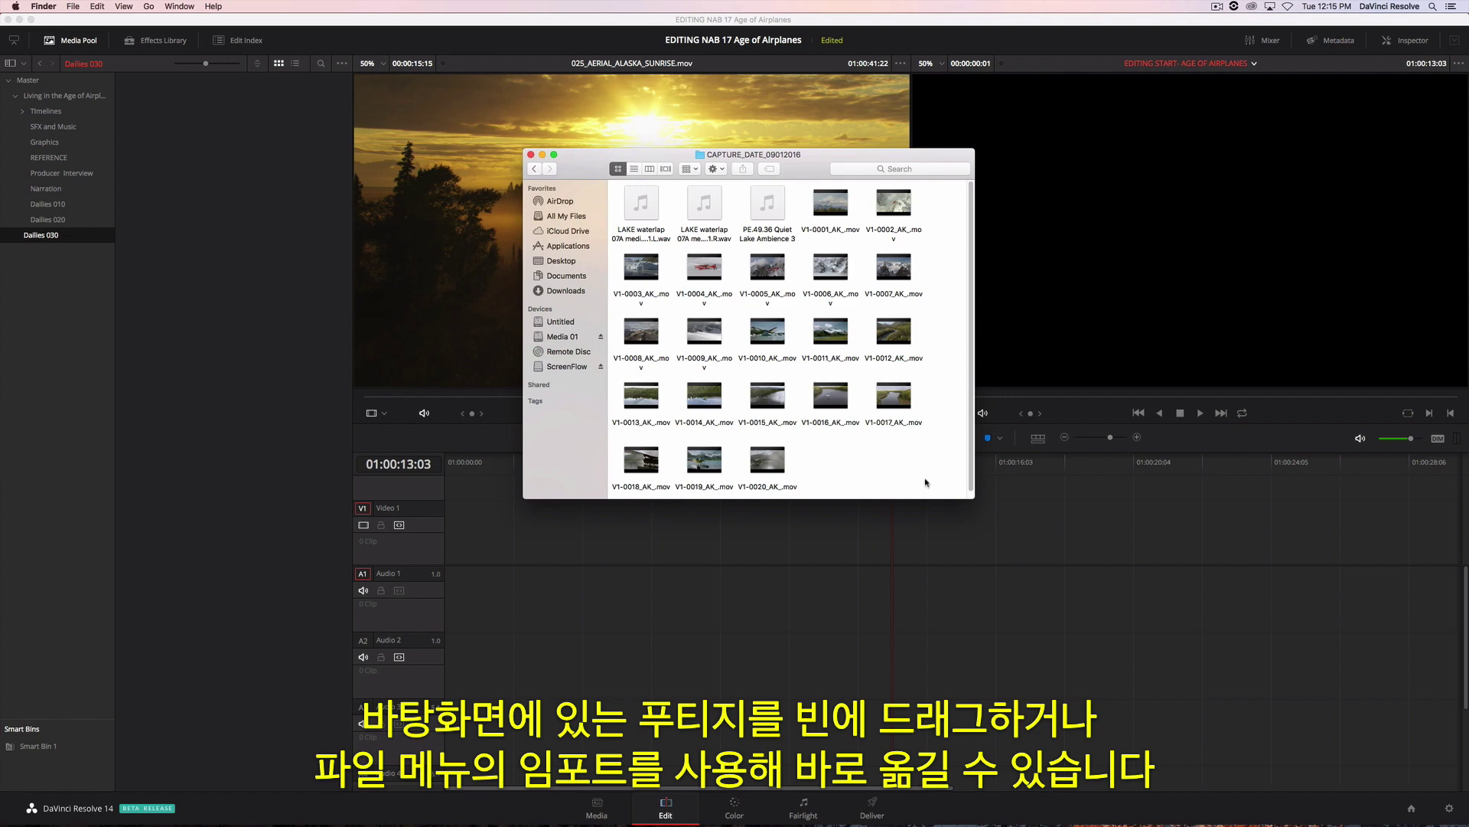
drag(926, 483, 176, 259)
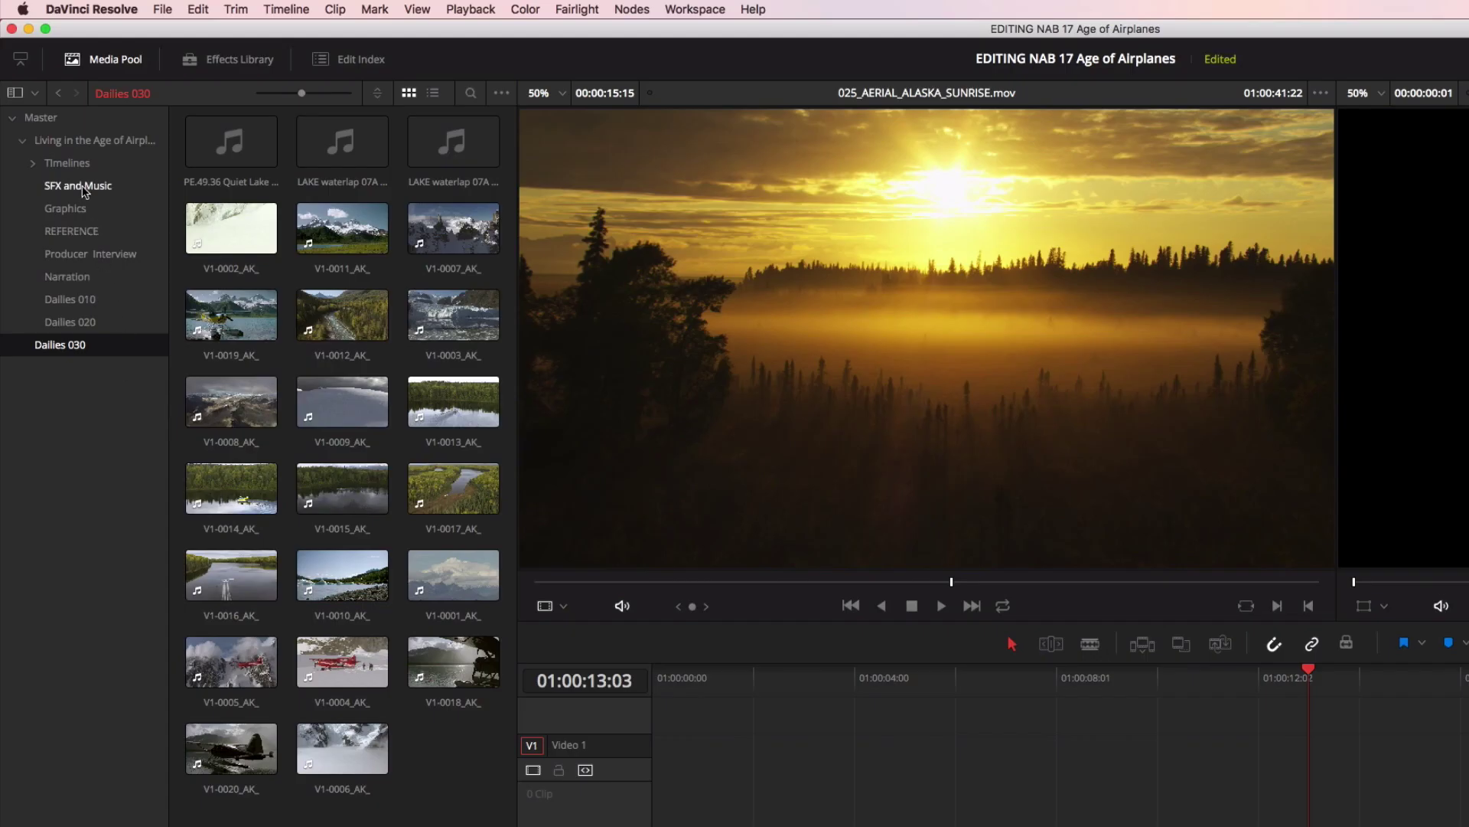
- Move three audio clips into the SFX and Music bin through a separate bins window
right_click(58, 127)
click(103, 251)
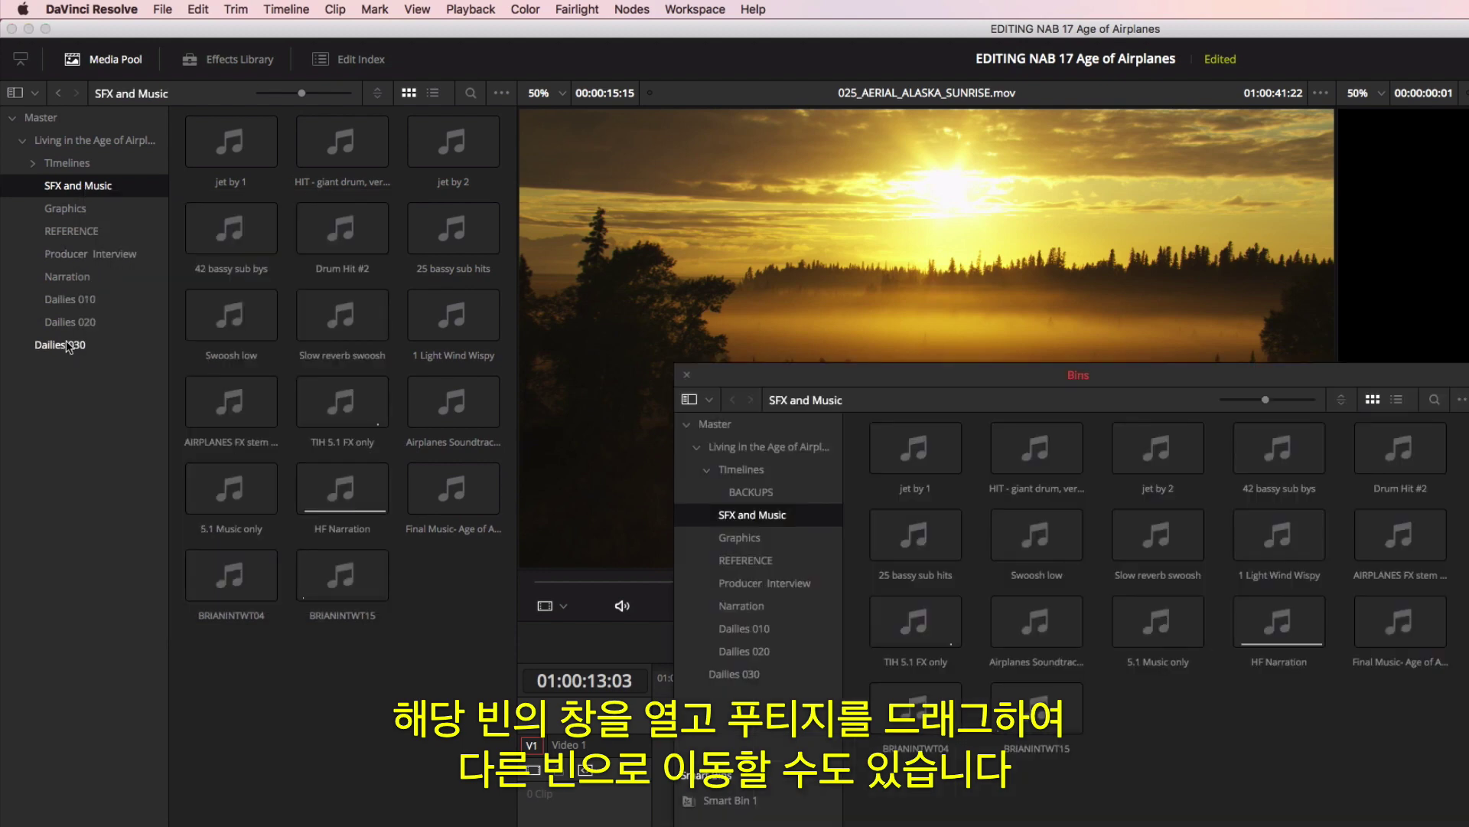
drag(181, 150, 1324, 754)
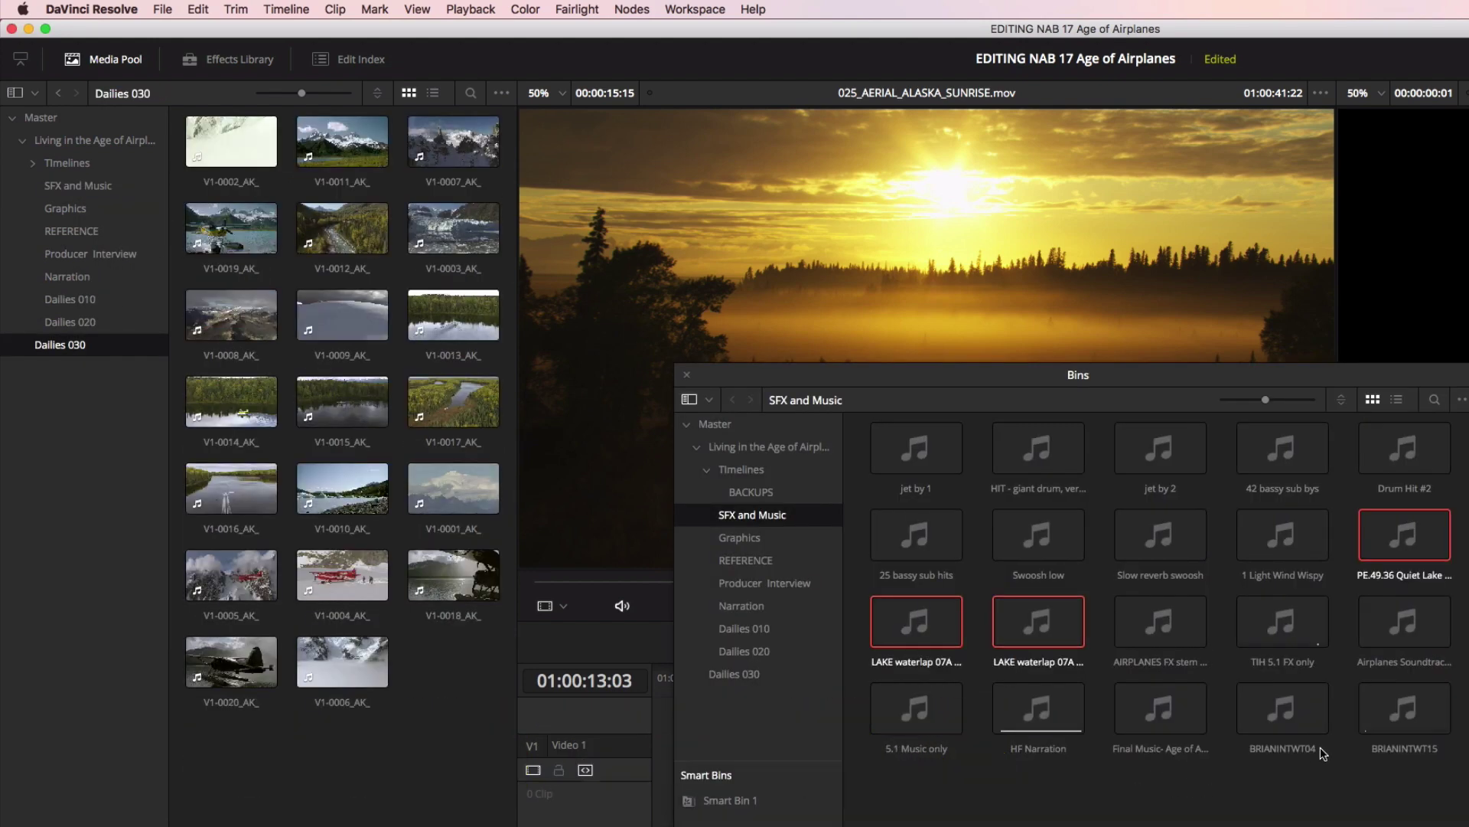
click(687, 374)
- Set up the list view with a Duration column, then show Dailies 010 as thumbnails
drag(301, 92, 307, 94)
click(431, 93)
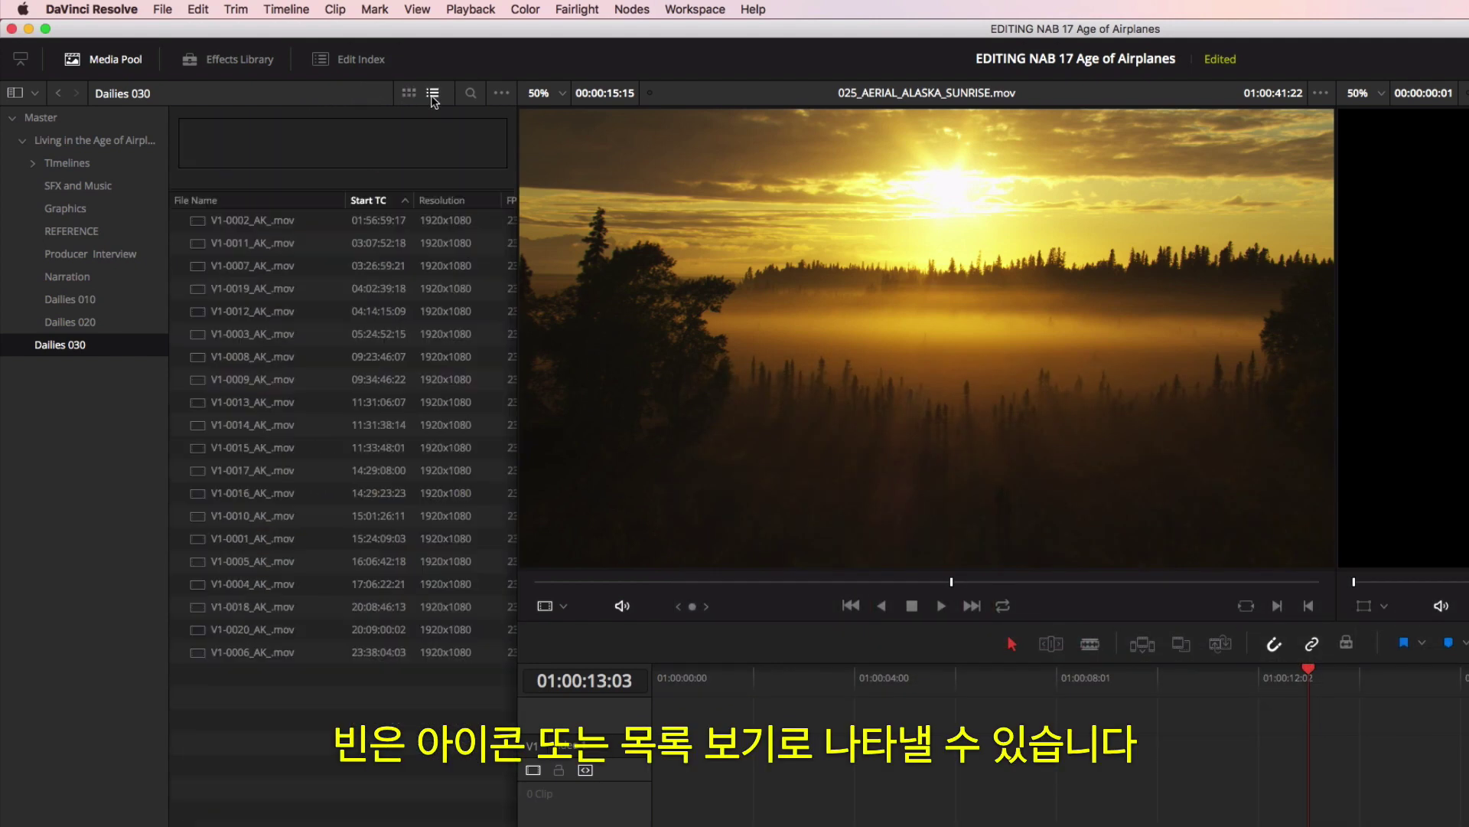
right_click(375, 203)
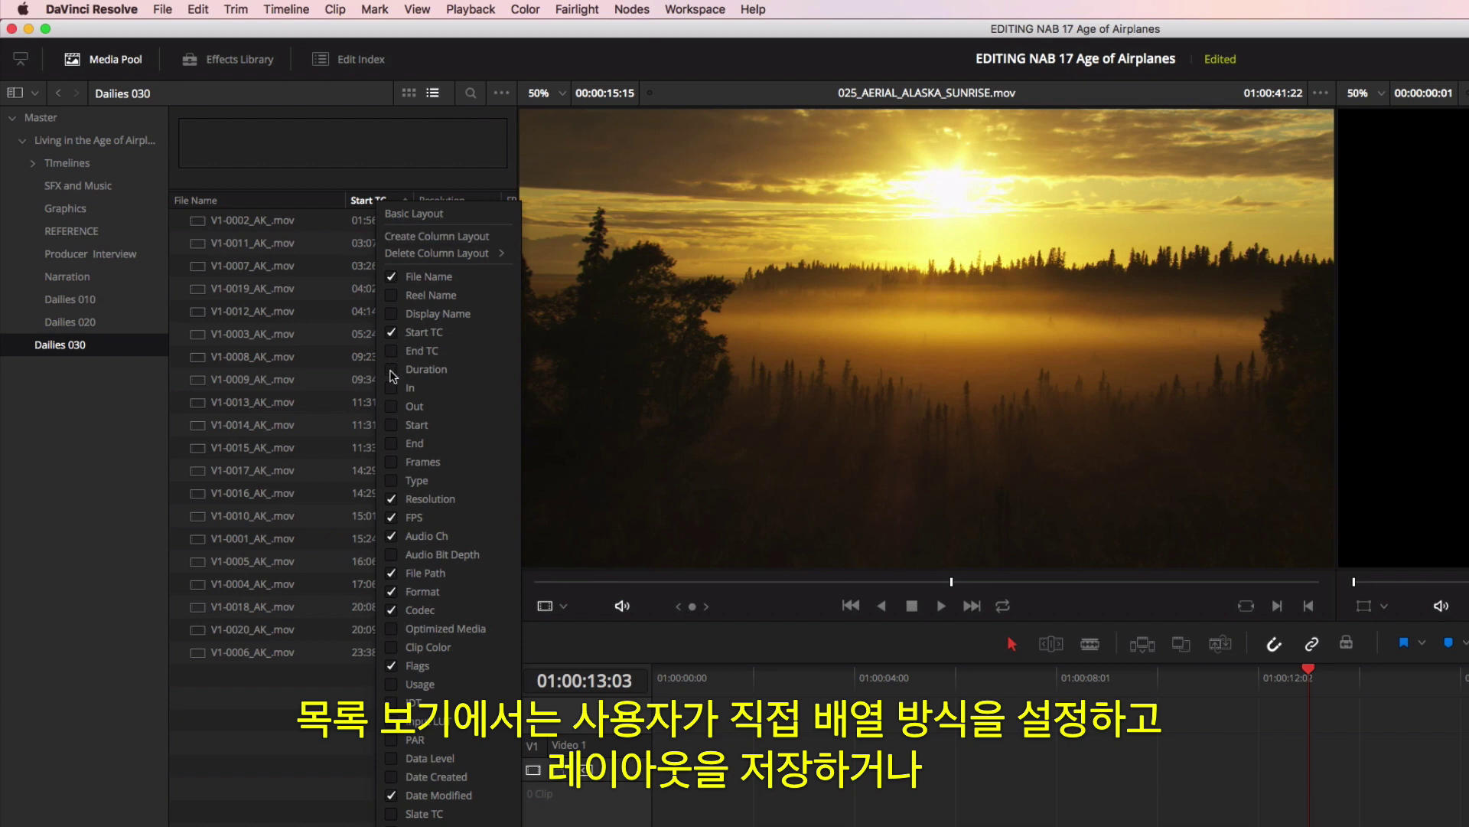
click(392, 370)
click(414, 213)
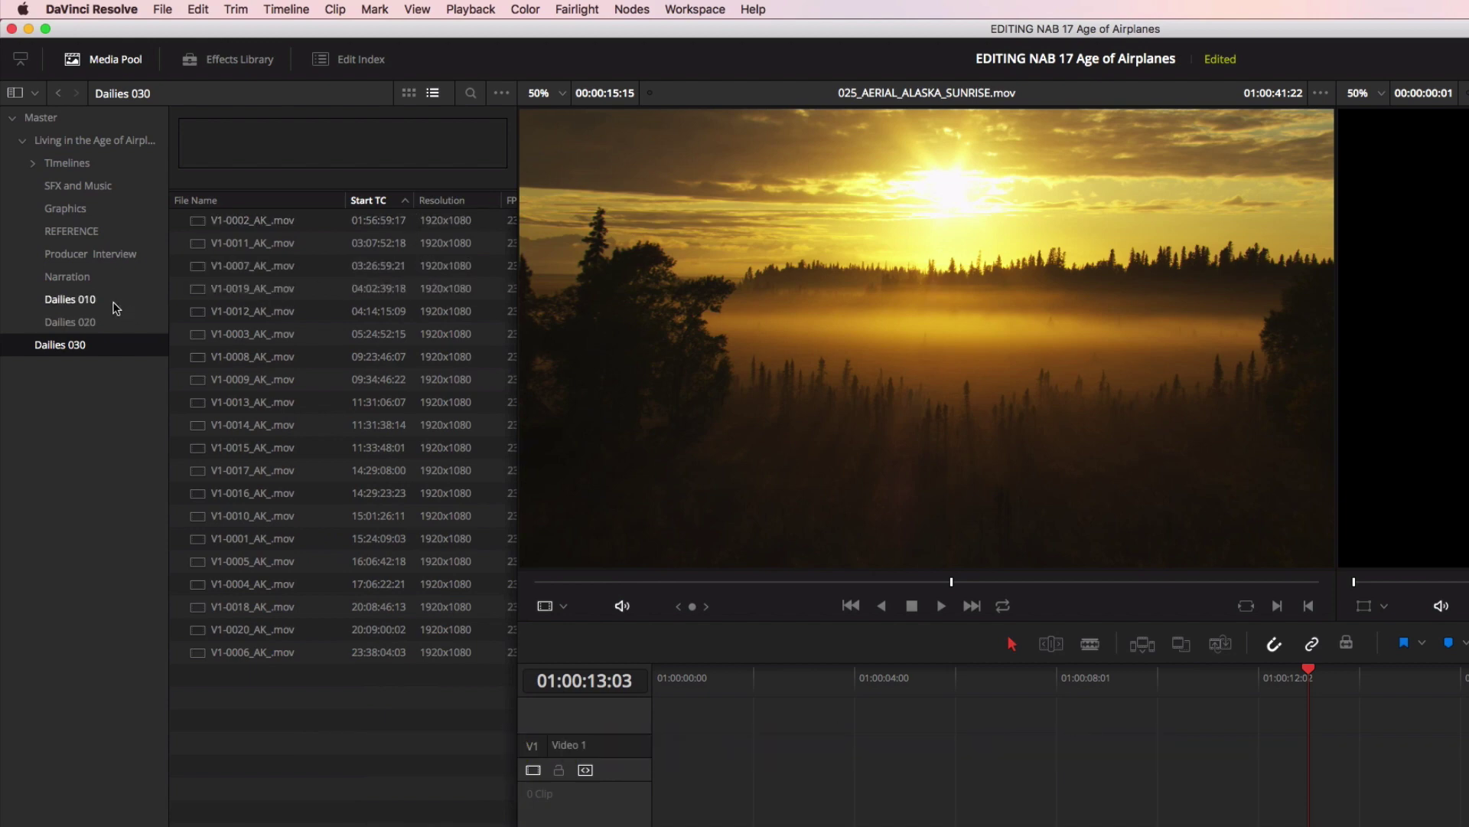
click(115, 307)
click(410, 94)
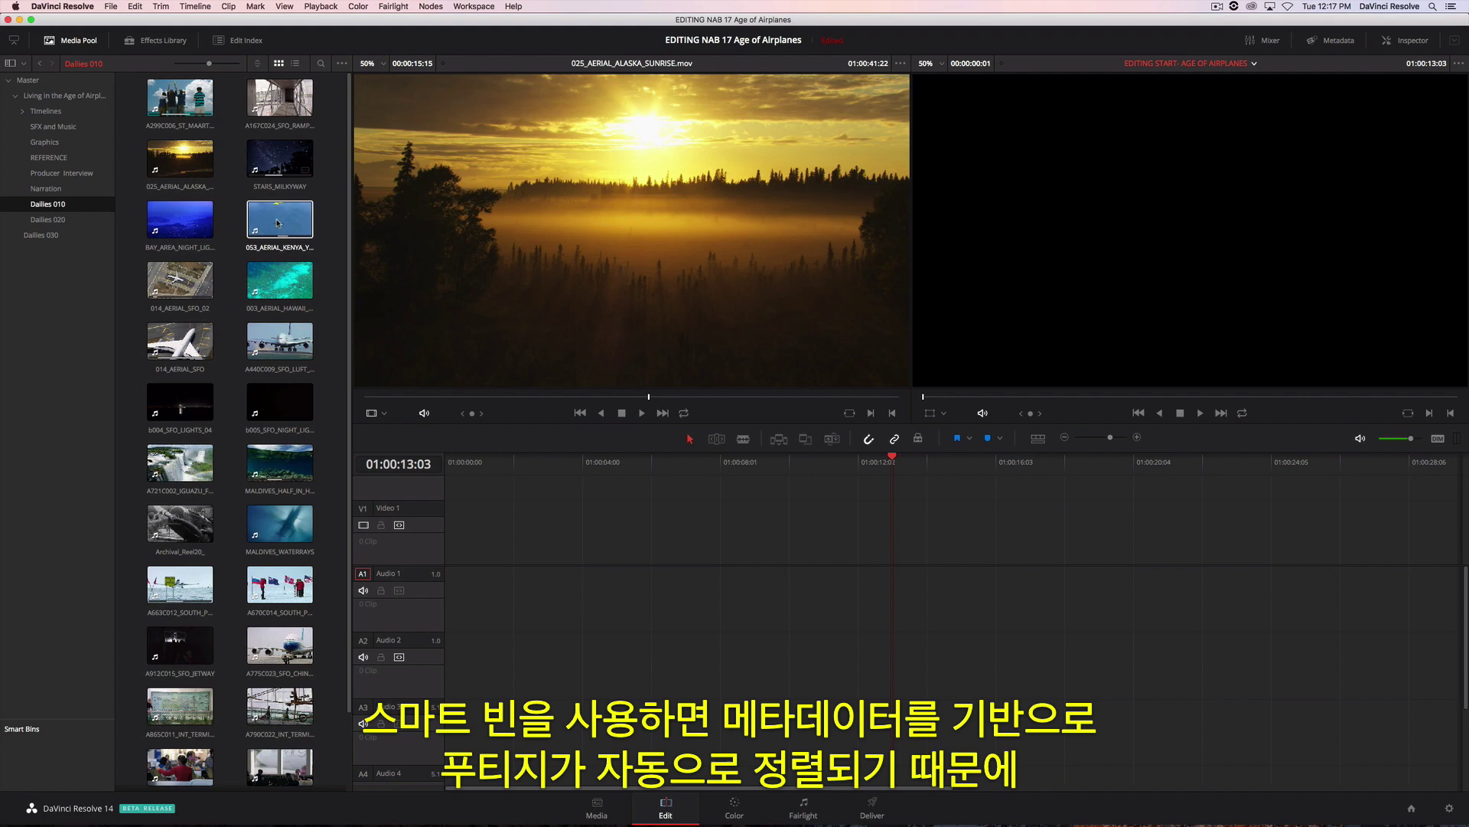
- Add a smart bin with two Keywords-contains rules, 'aerial' and 'plane'
right_click(63, 751)
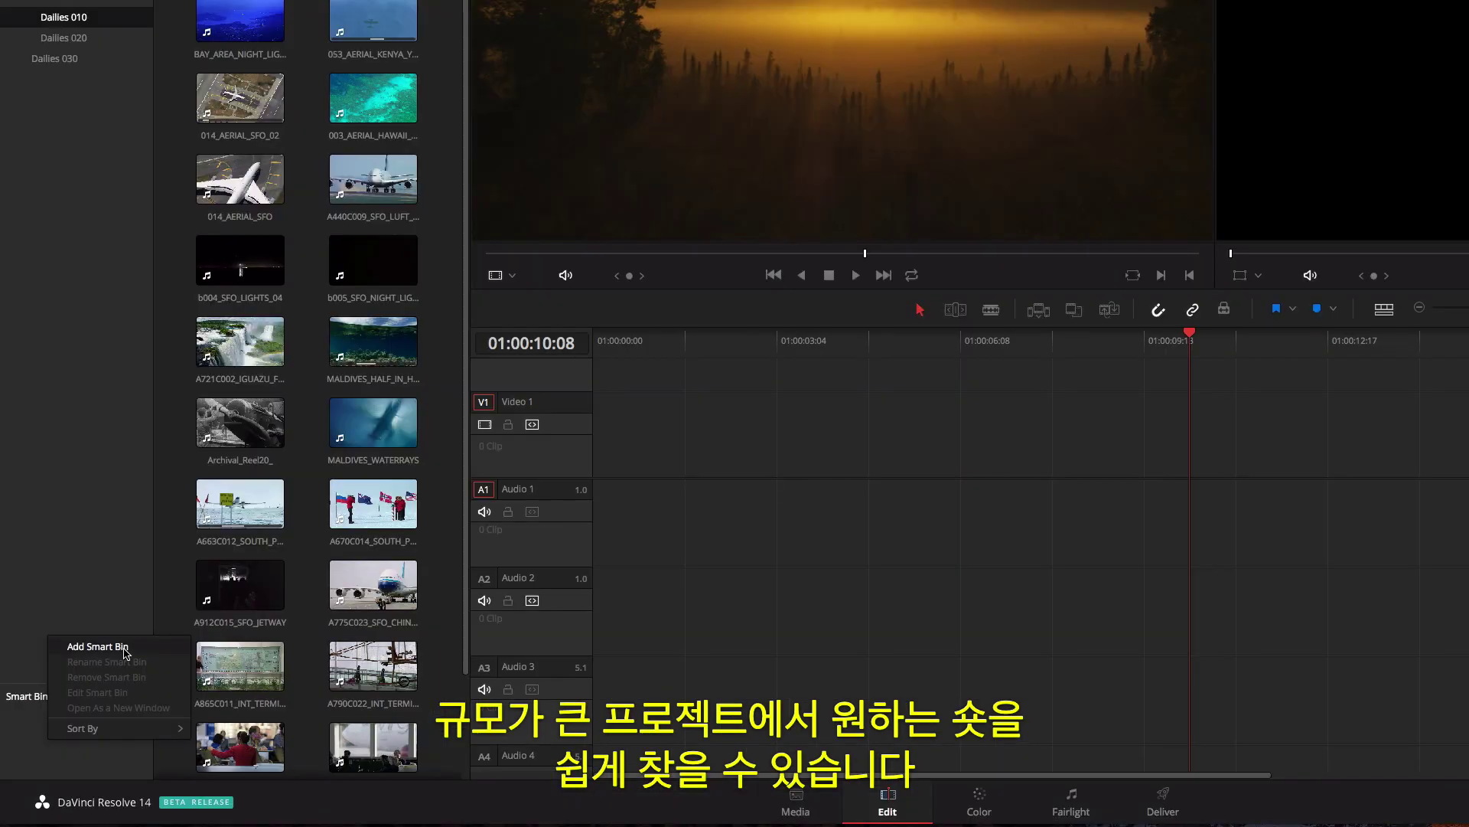
click(100, 678)
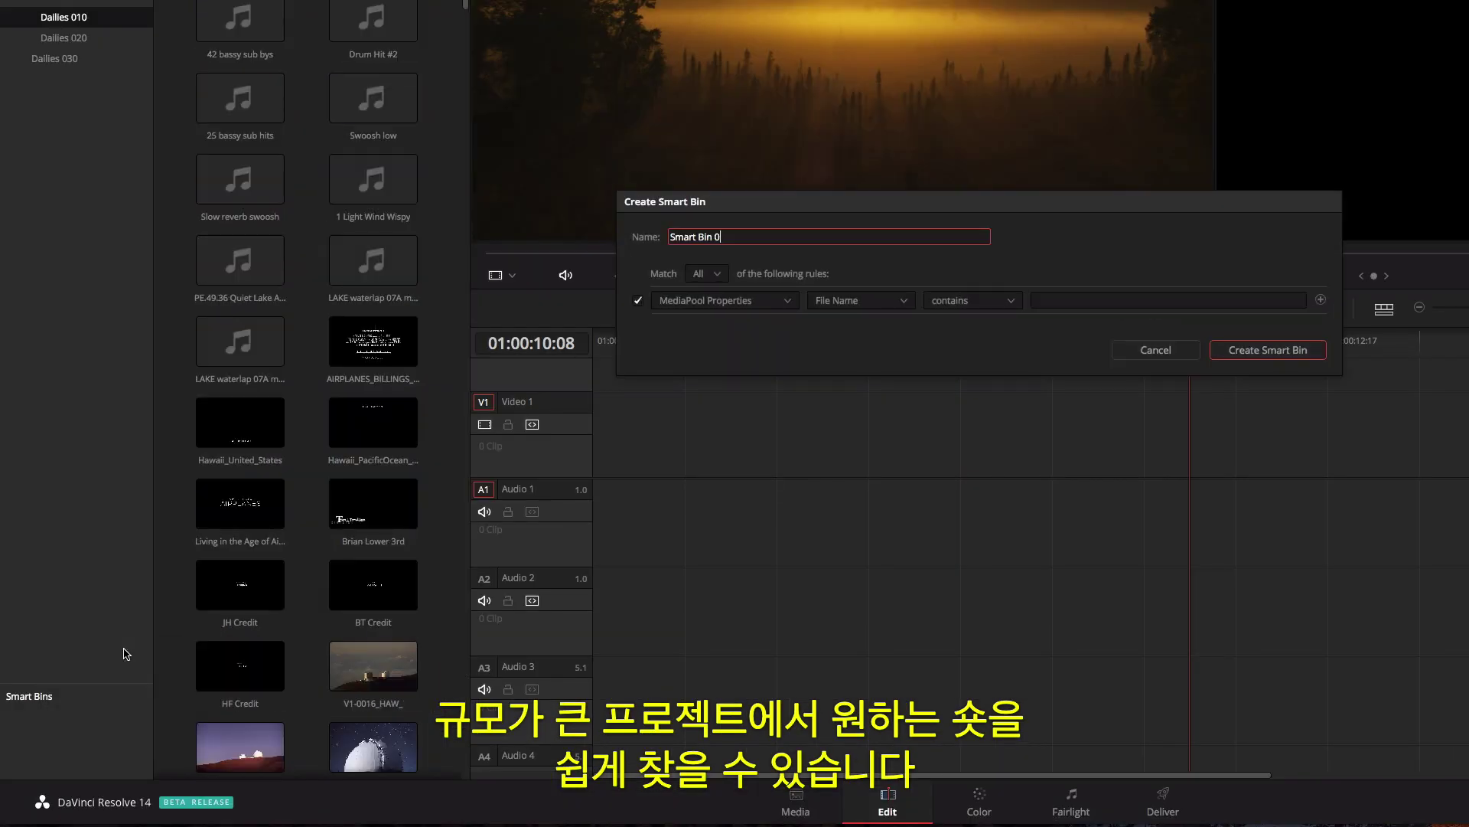
click(893, 303)
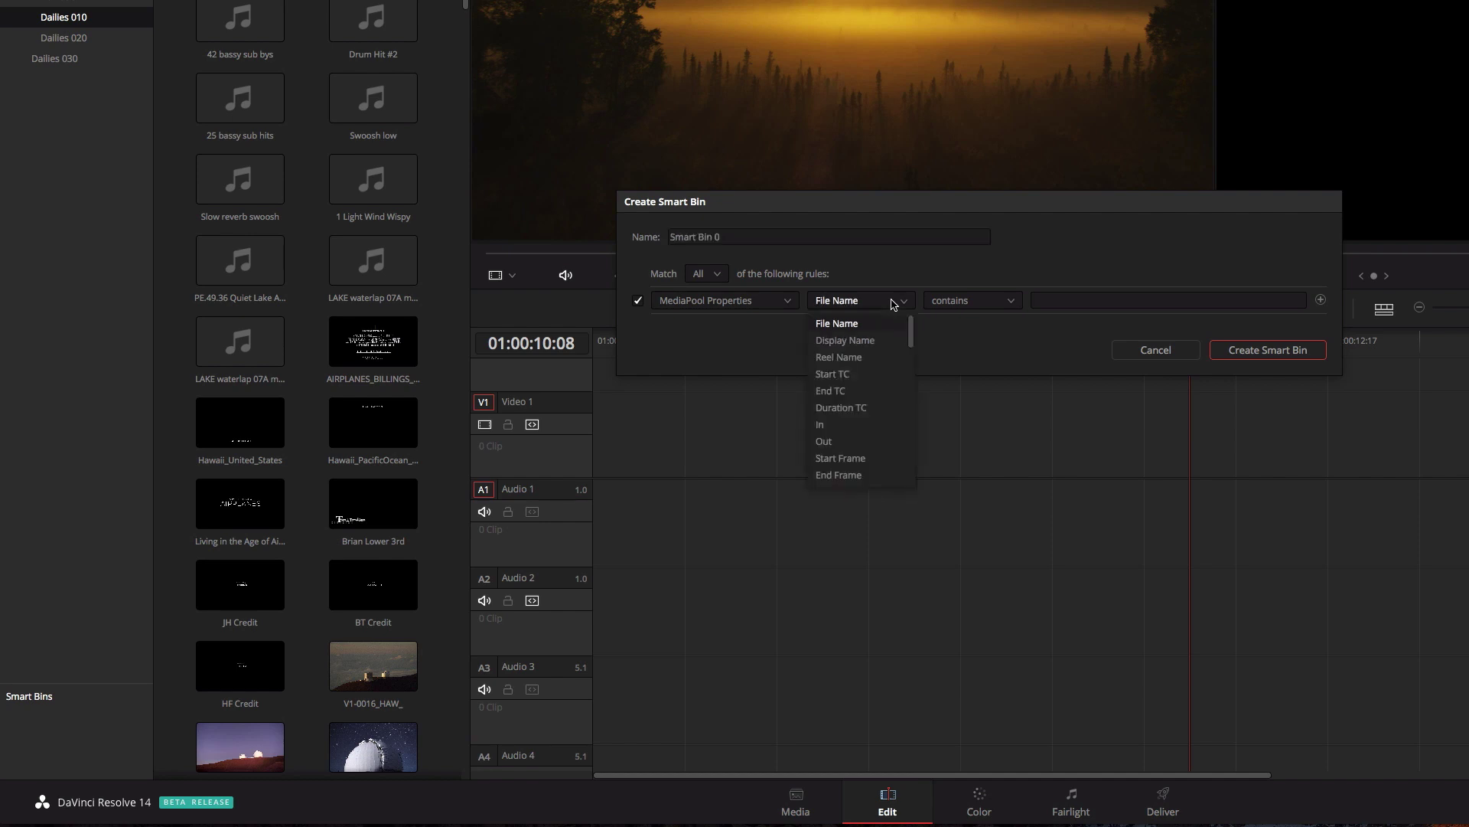
scroll(865, 398, down, 5)
click(878, 476)
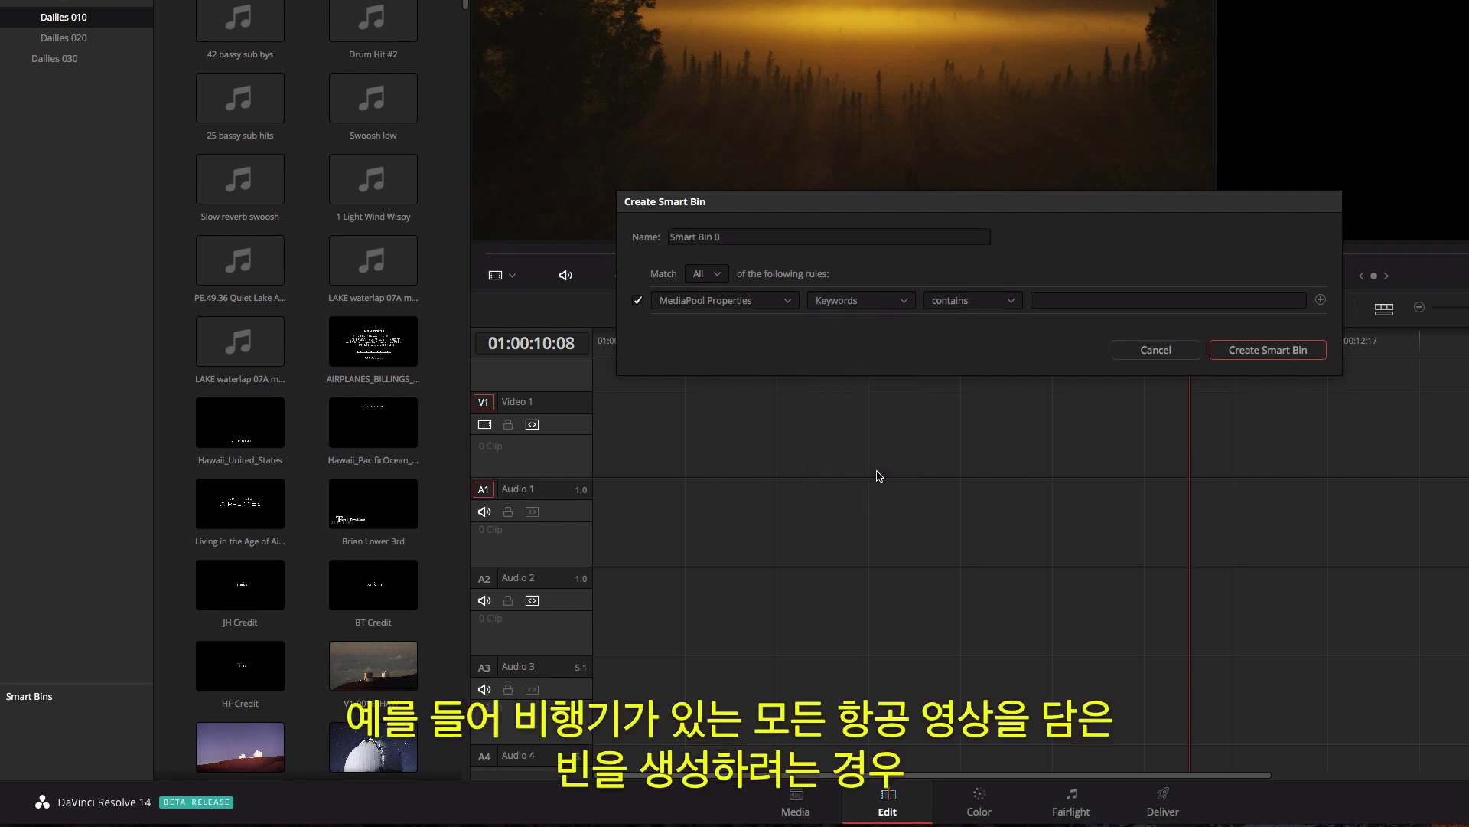
click(1054, 300)
text(aerial)
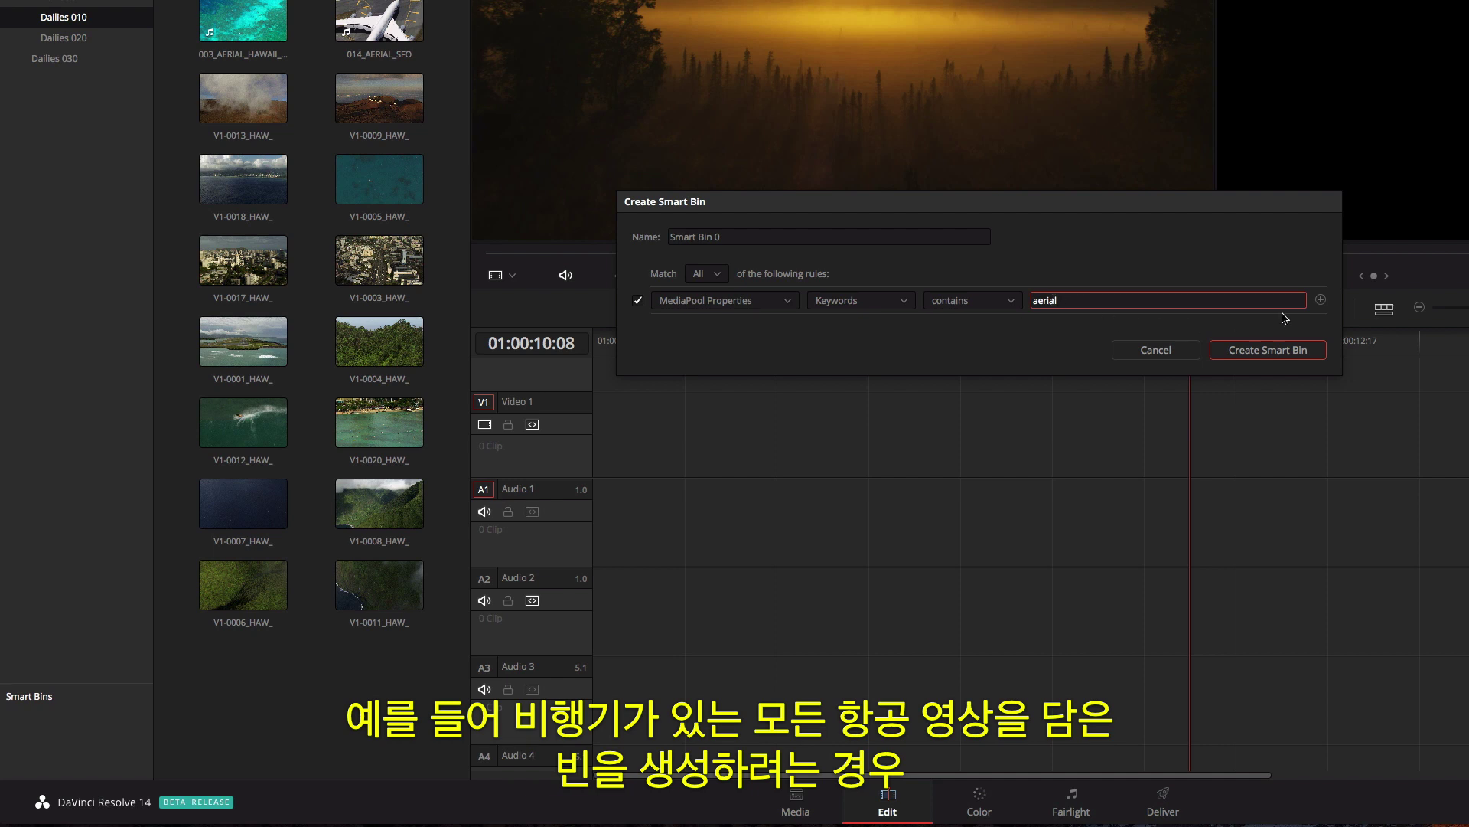
click(1321, 300)
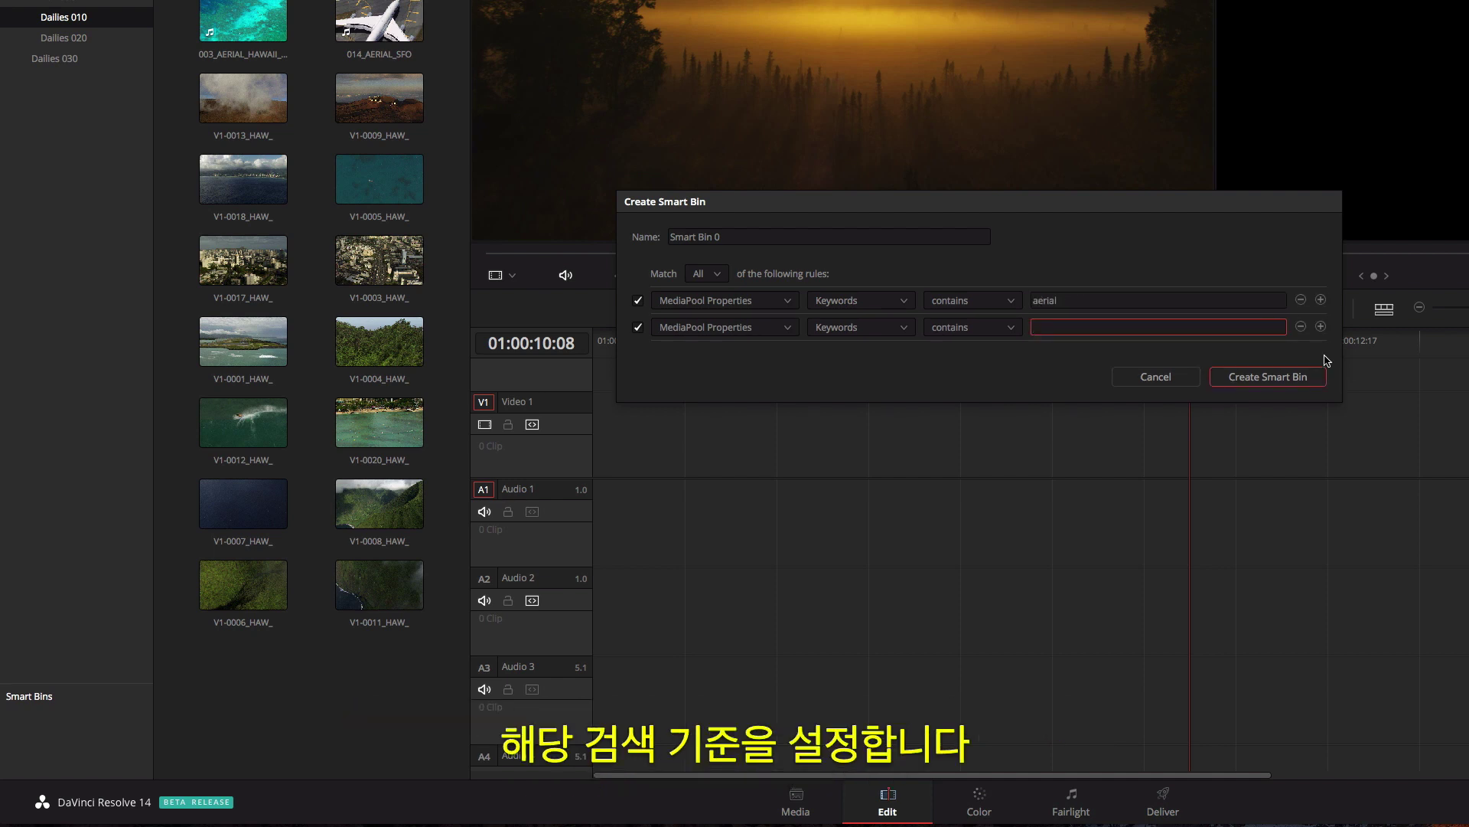
text(plane)
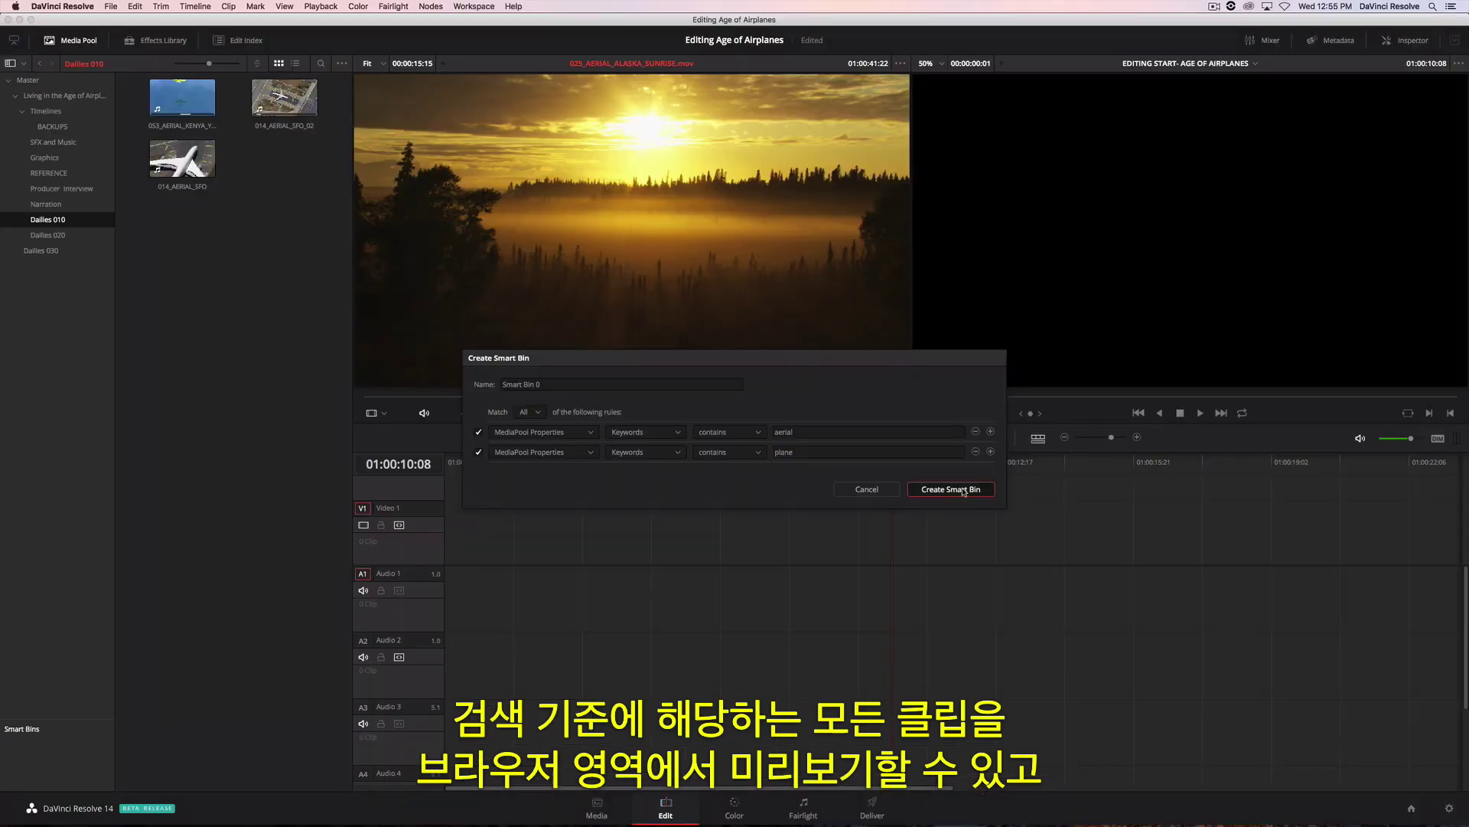
click(1288, 378)
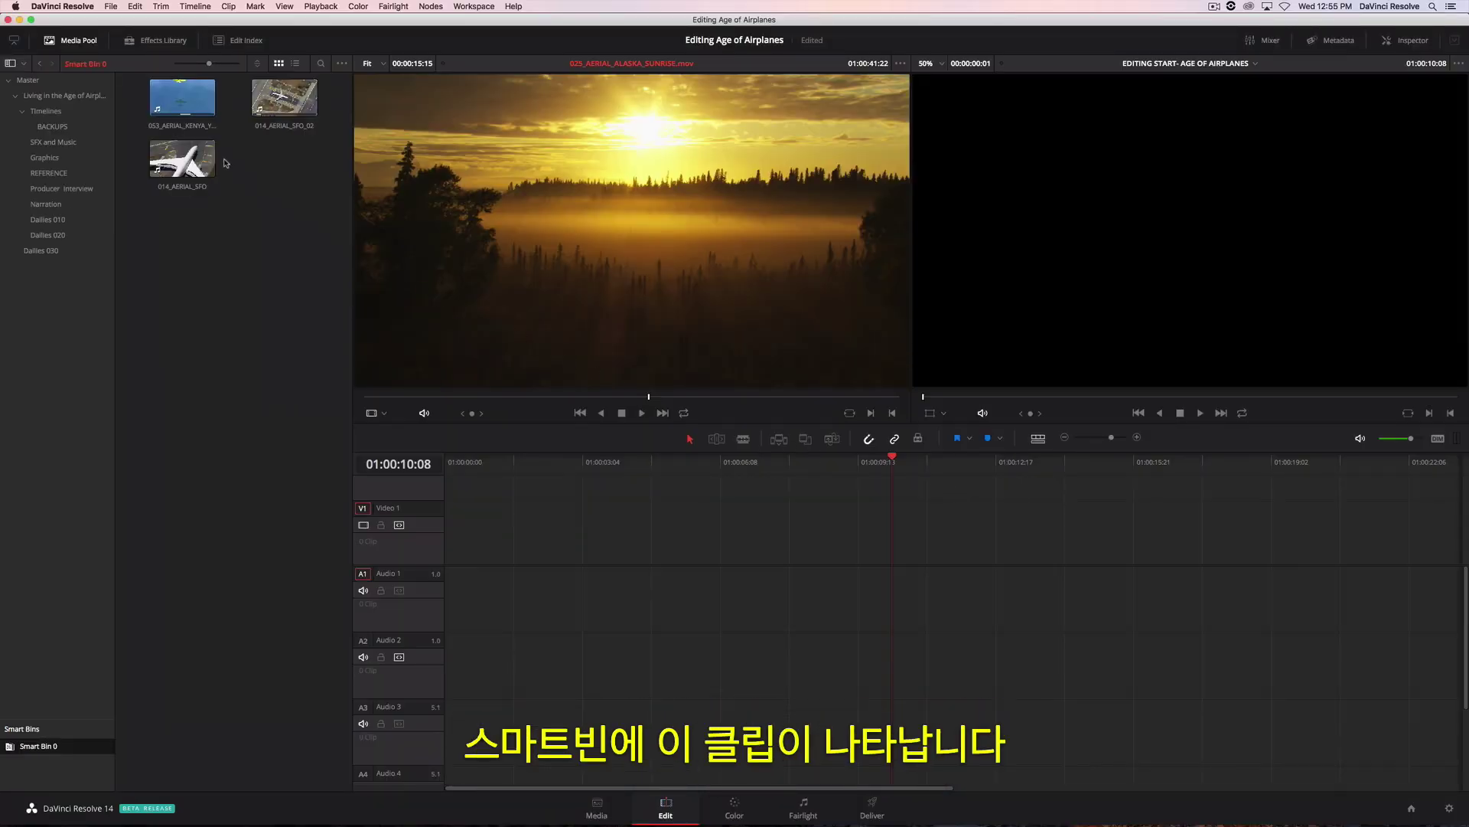
- Place the three smart-bin aerial clips on the timeline and play the edit
drag(136, 83, 282, 182)
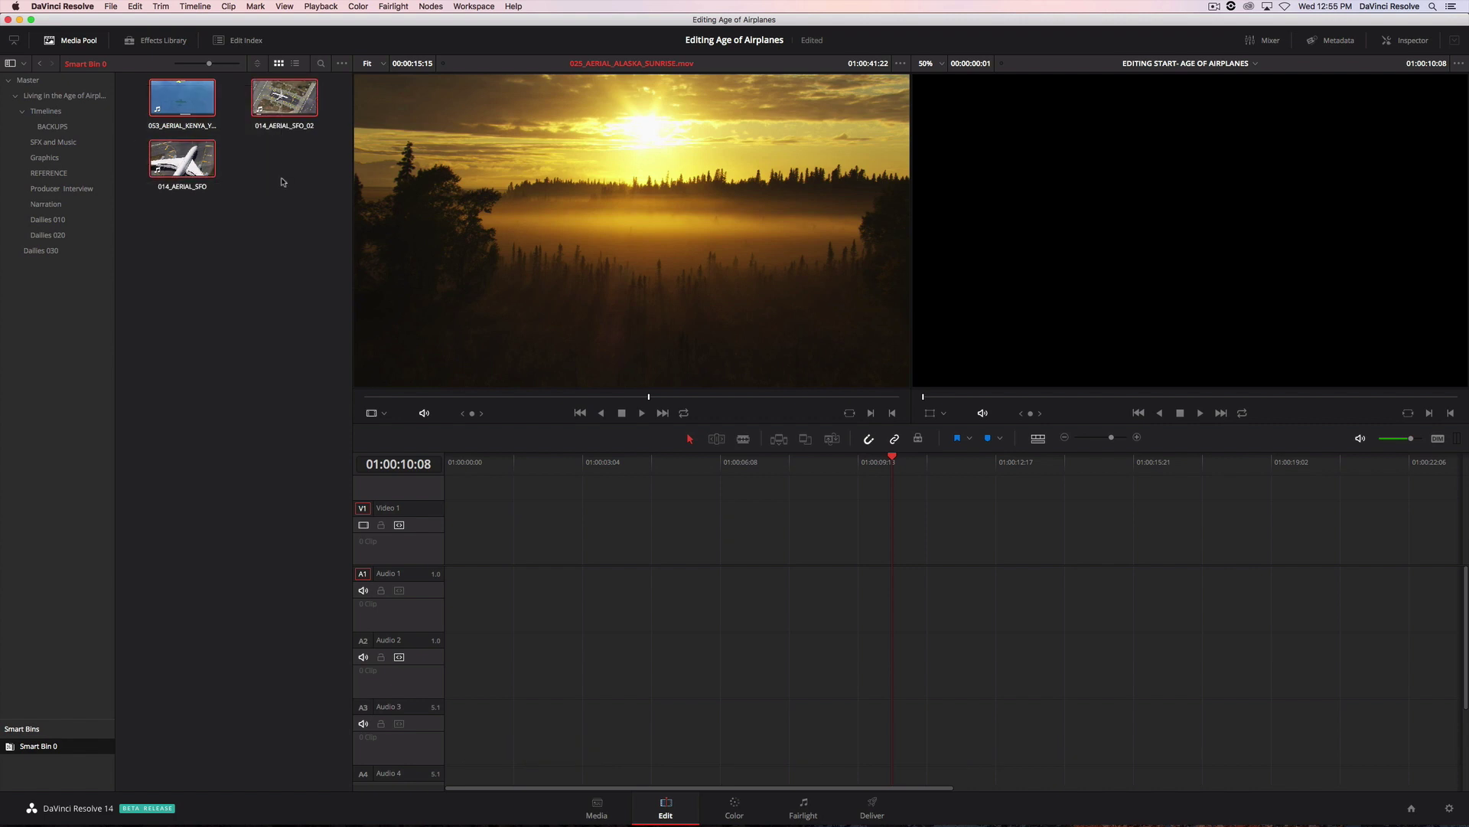
drag(277, 109, 444, 550)
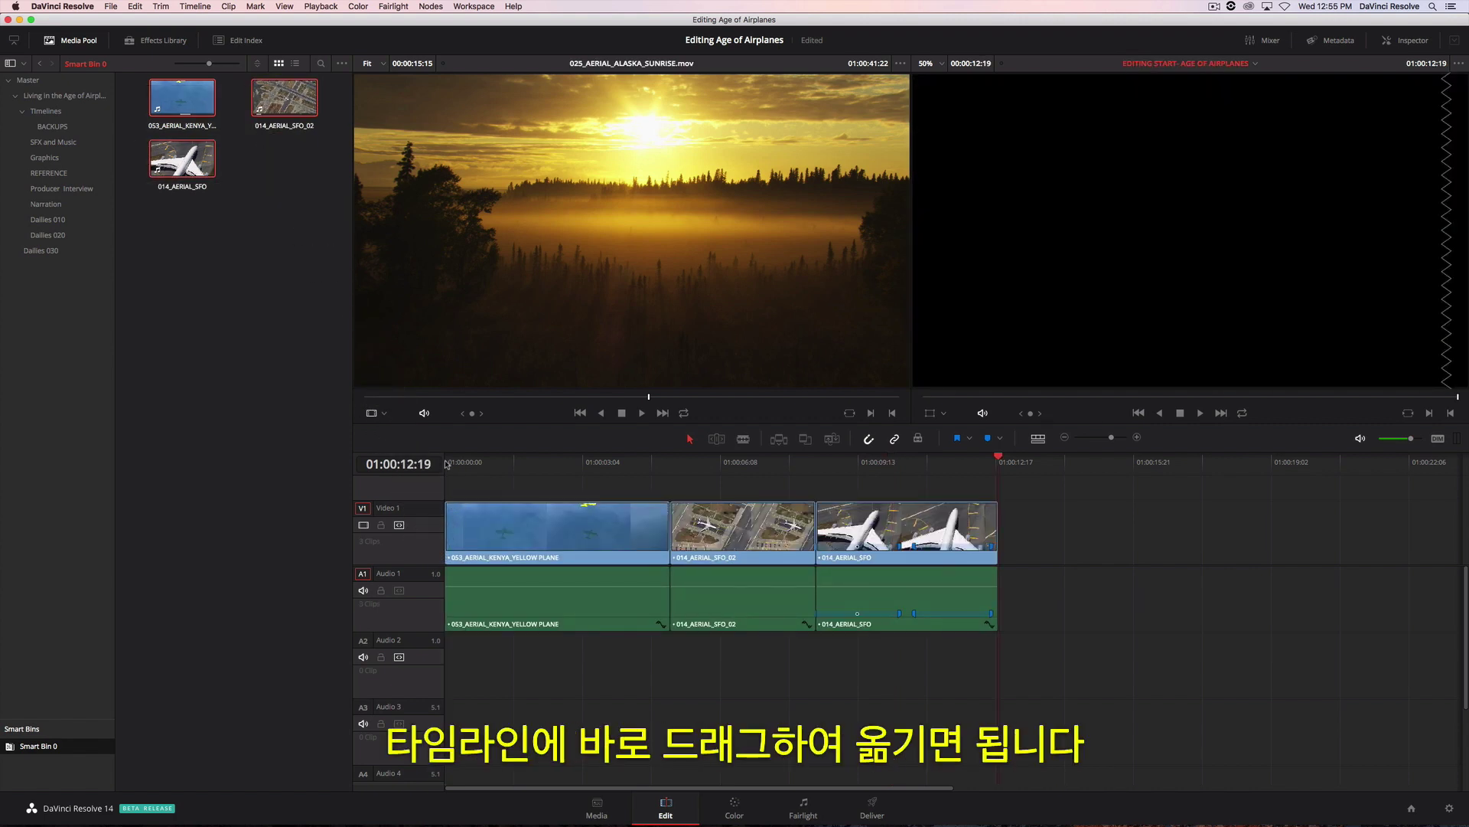
drag(445, 463, 949, 494)
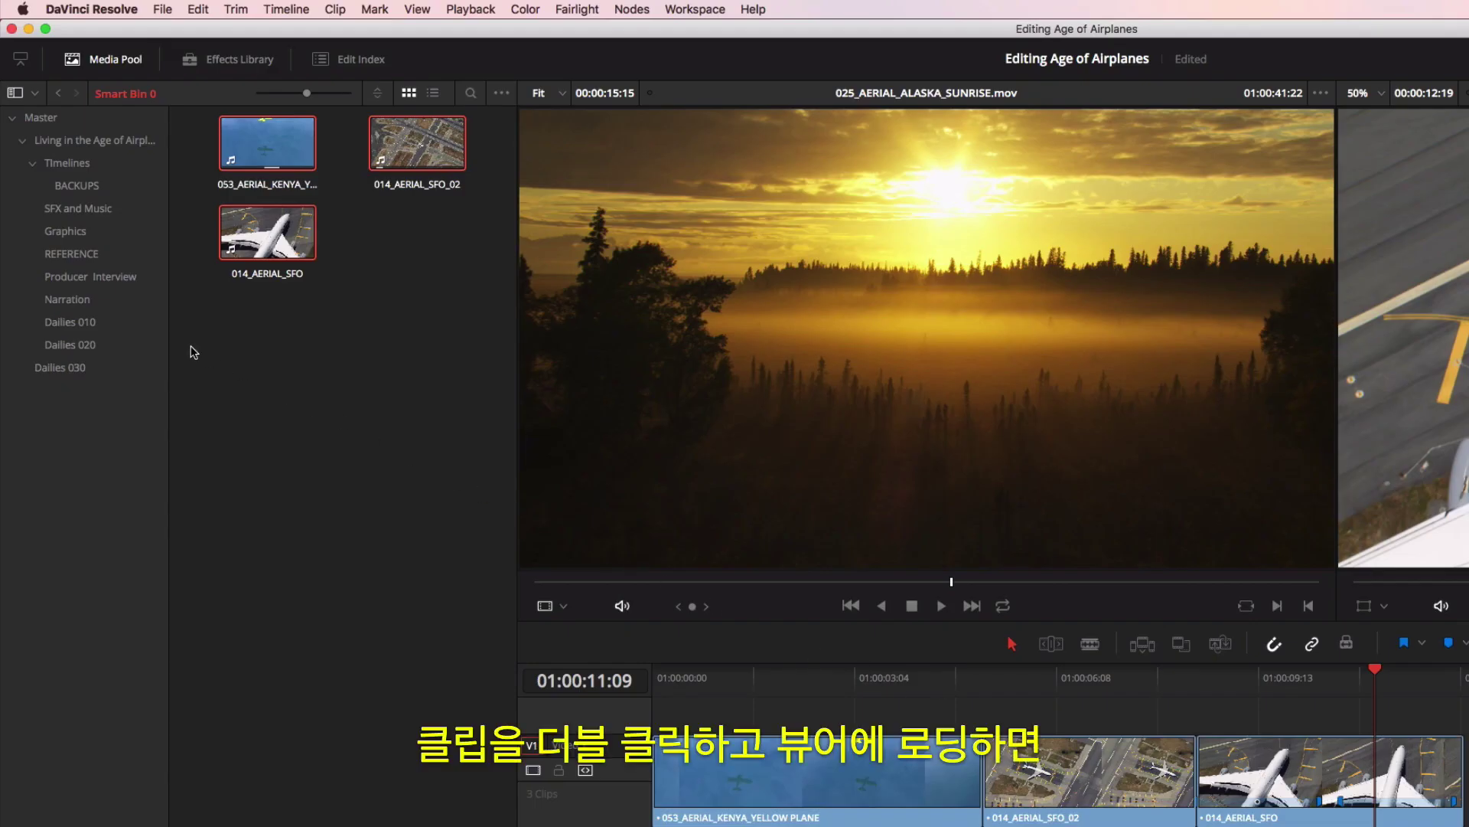
- Mark the St Maarten landing clip from 01:00:03:00 to an out point and append it at the end
click(111, 327)
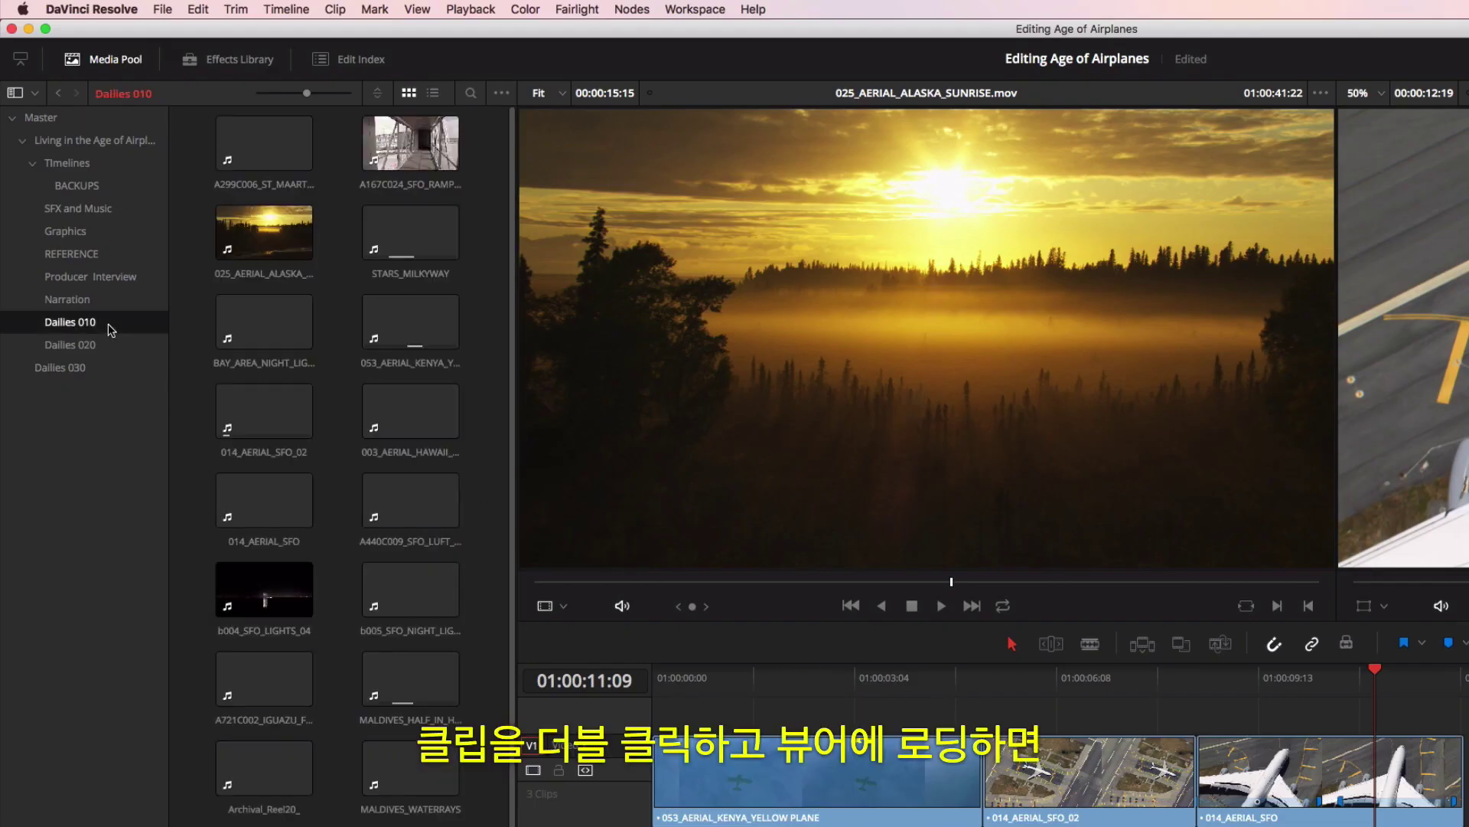
double_click(278, 155)
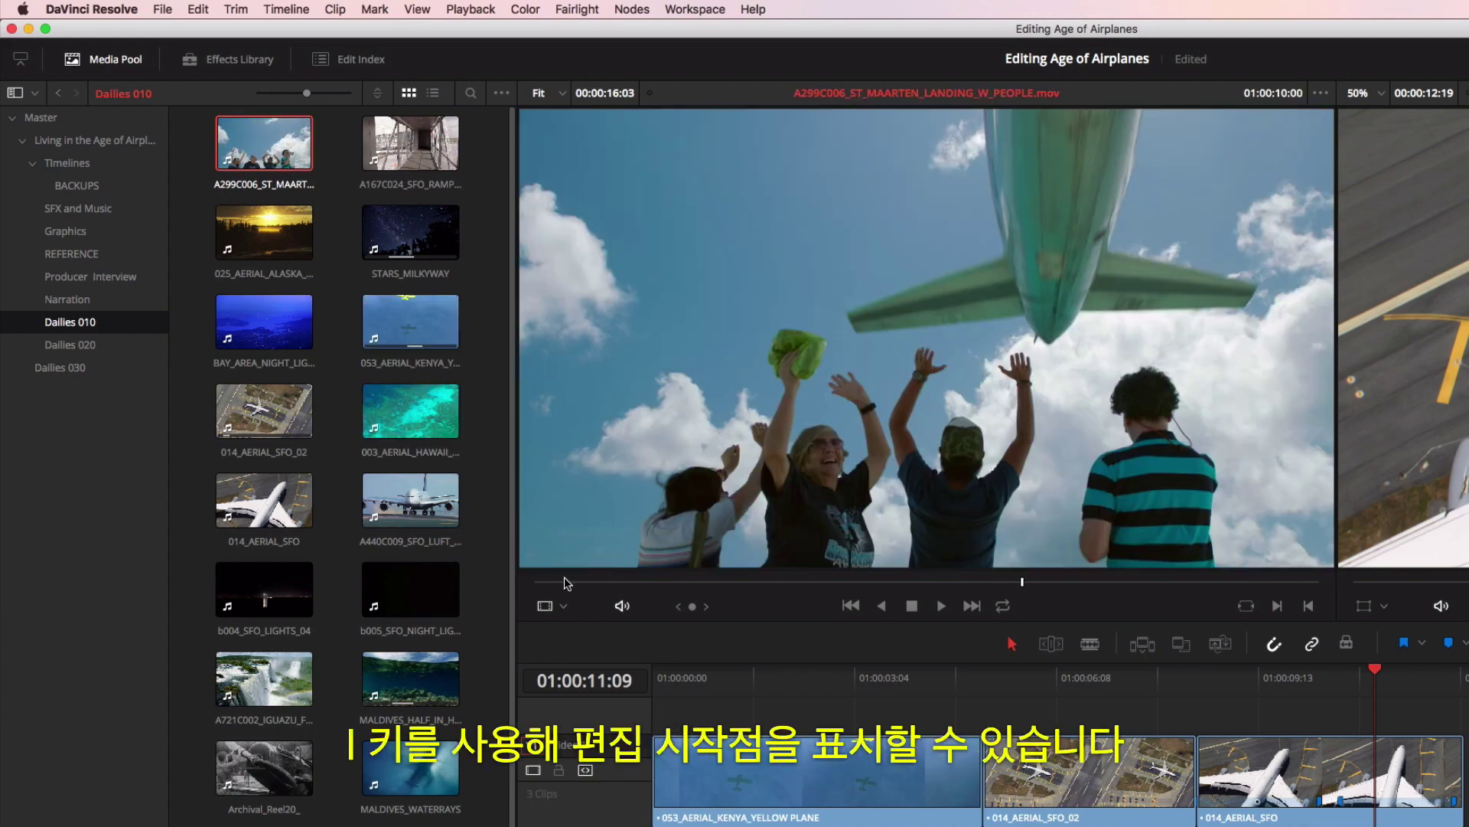
drag(567, 583, 680, 583)
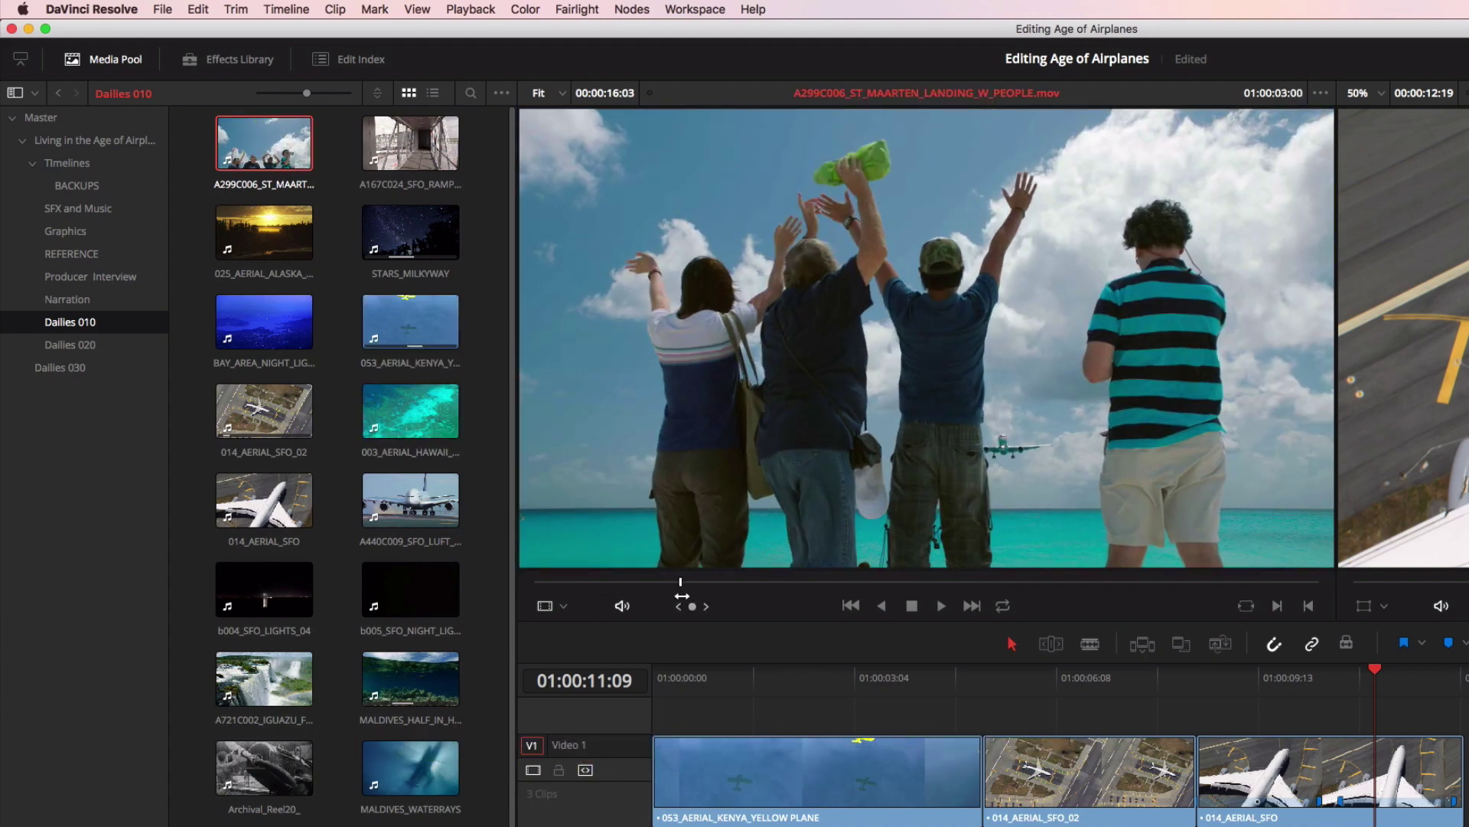
key(i)
key(l)
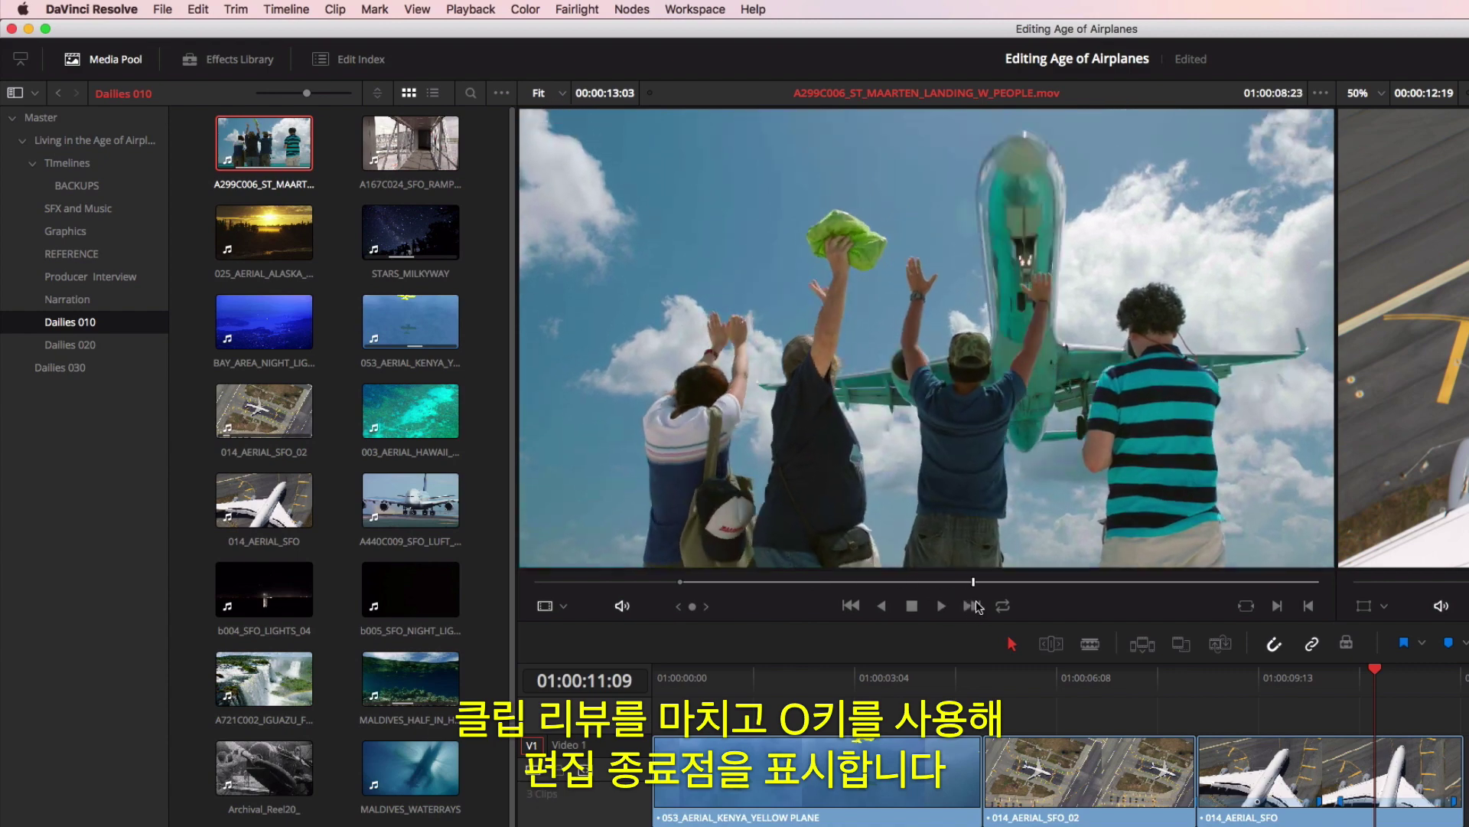
key(o)
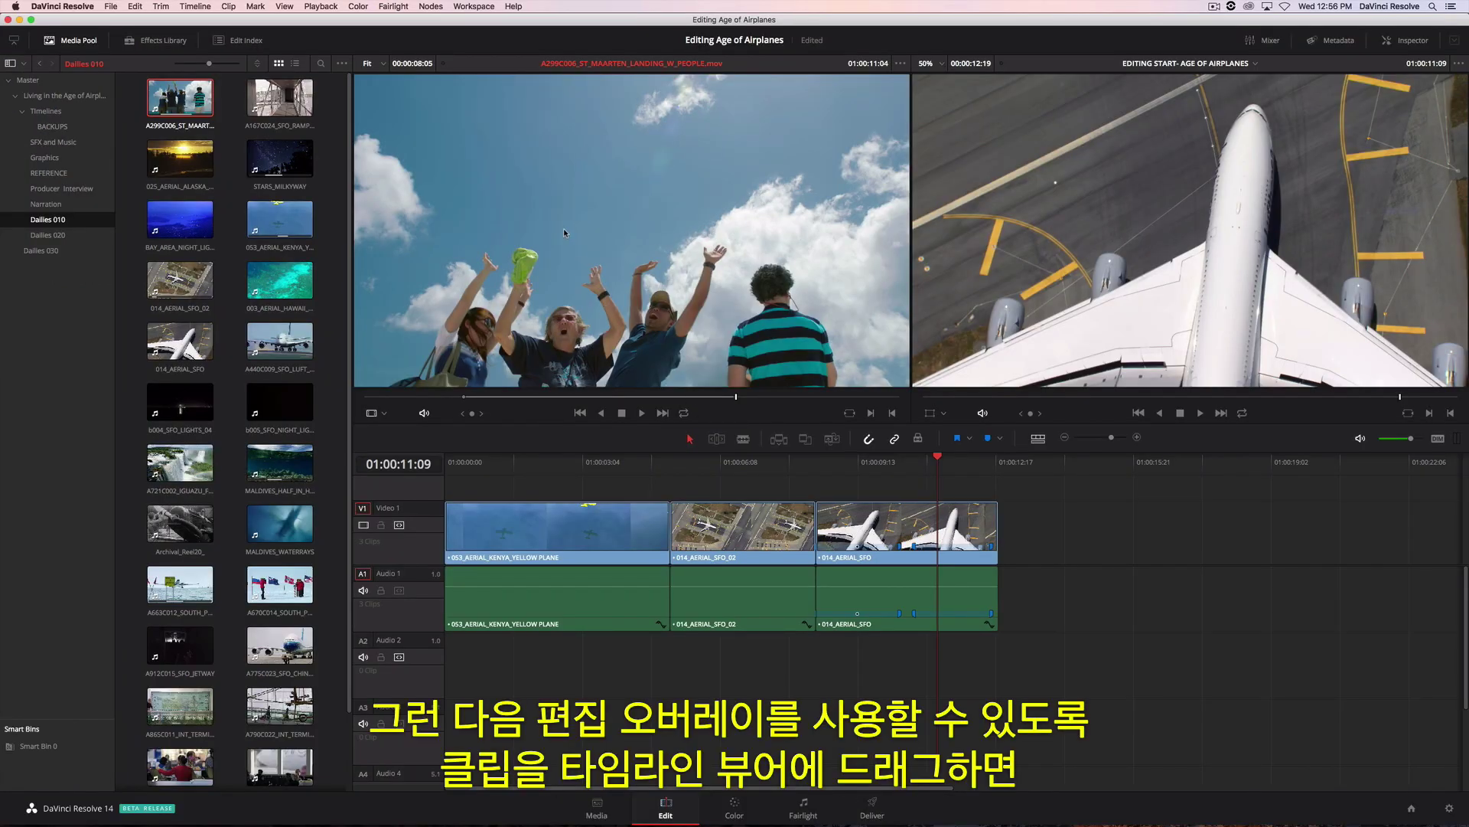
drag(564, 232, 1235, 231)
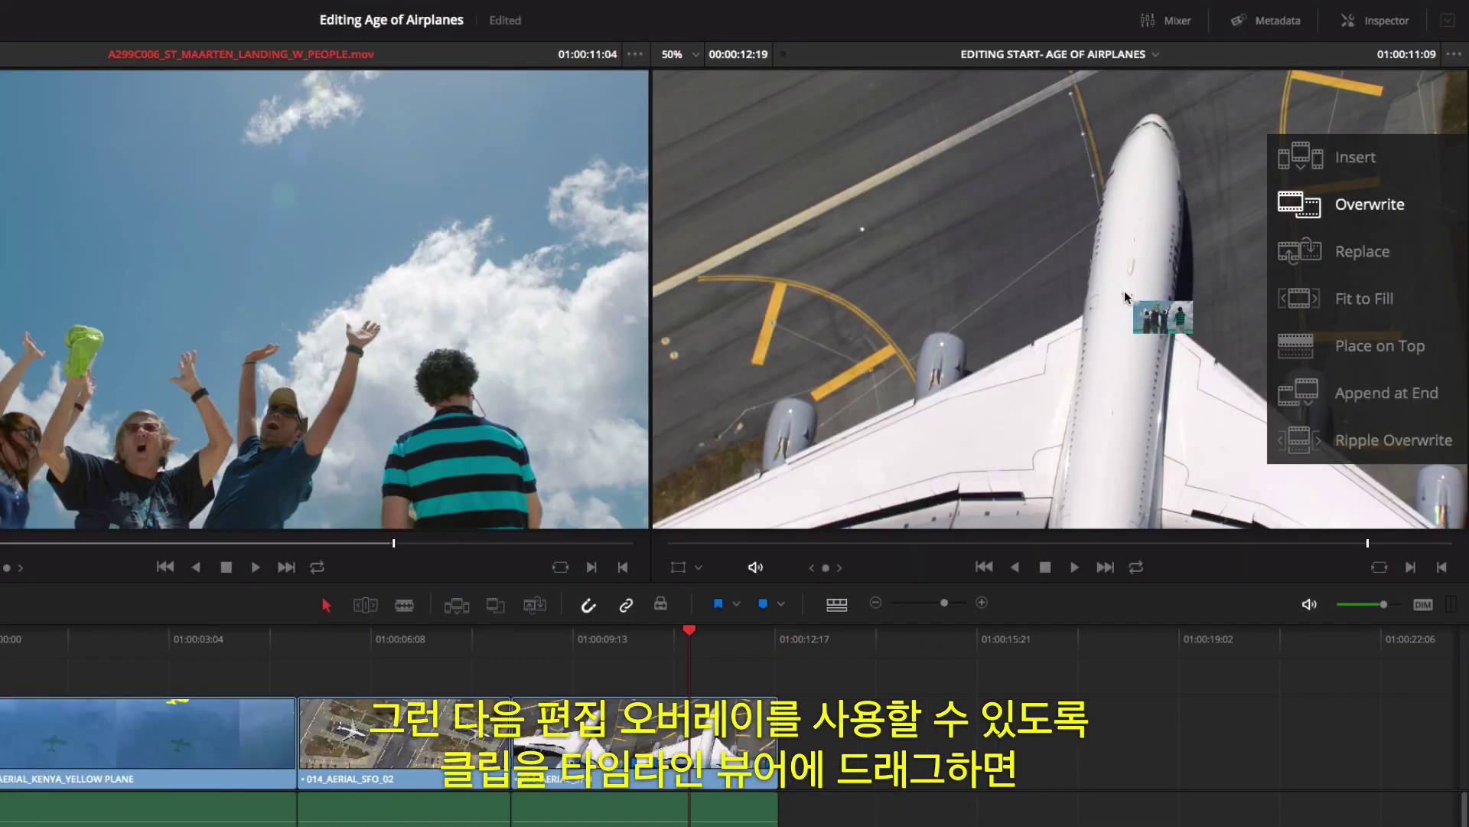
drag(1125, 296, 1310, 400)
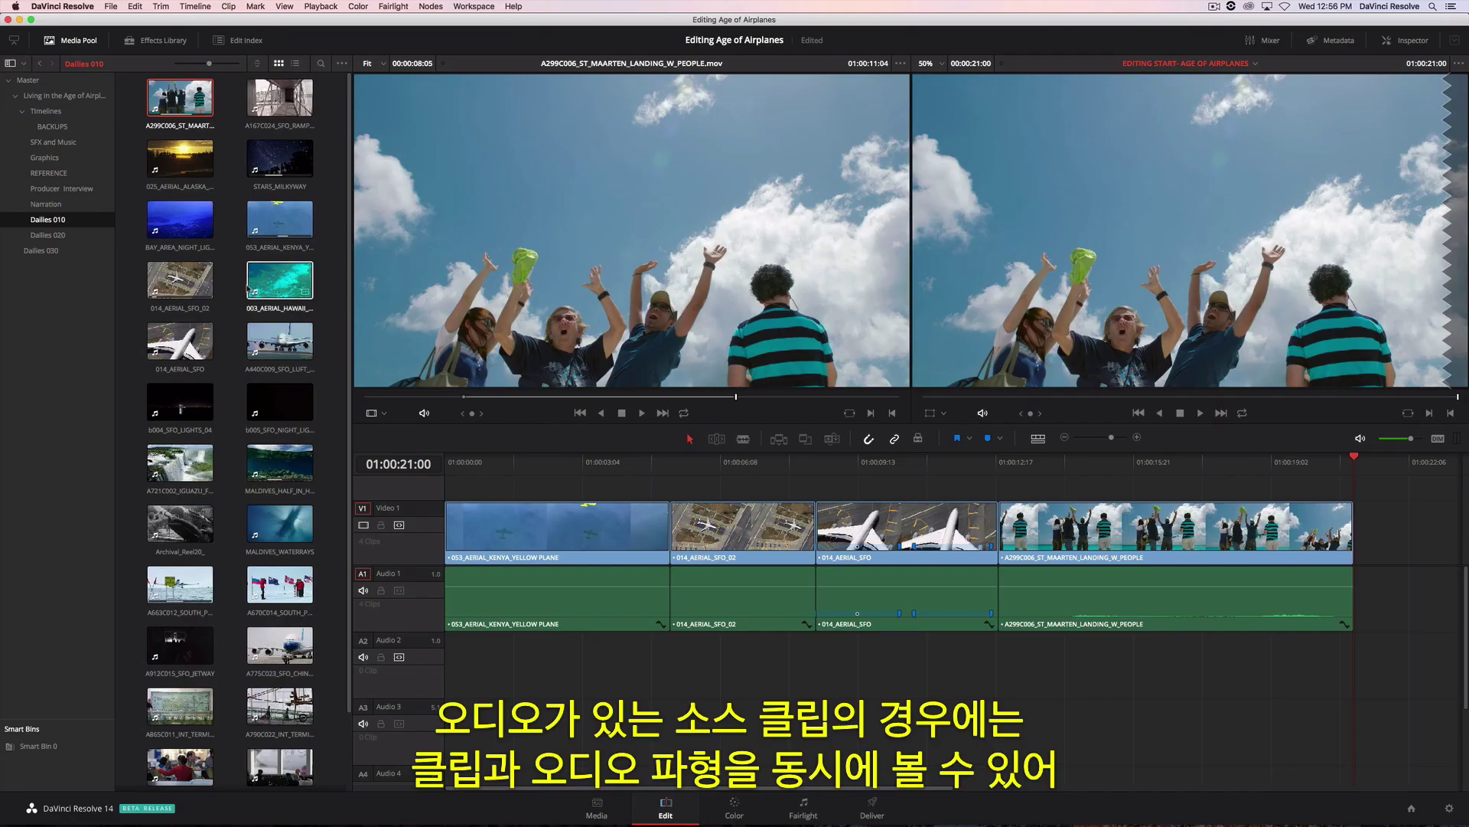
- Load 01_Brian_Int_Edit from the Producer Interview bin with the zoomed audio waveform shown
click(61, 188)
double_click(285, 106)
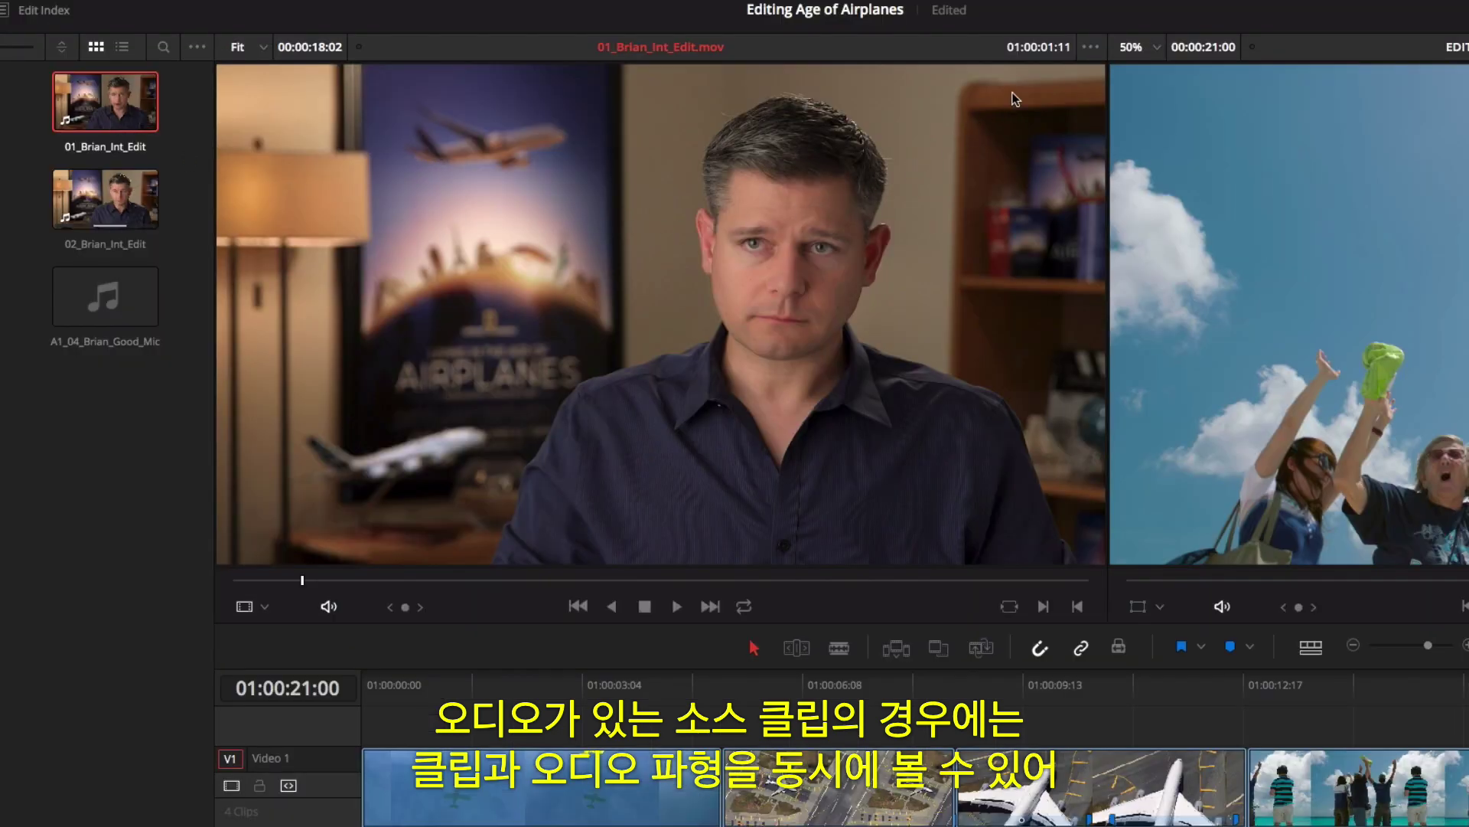
click(1091, 47)
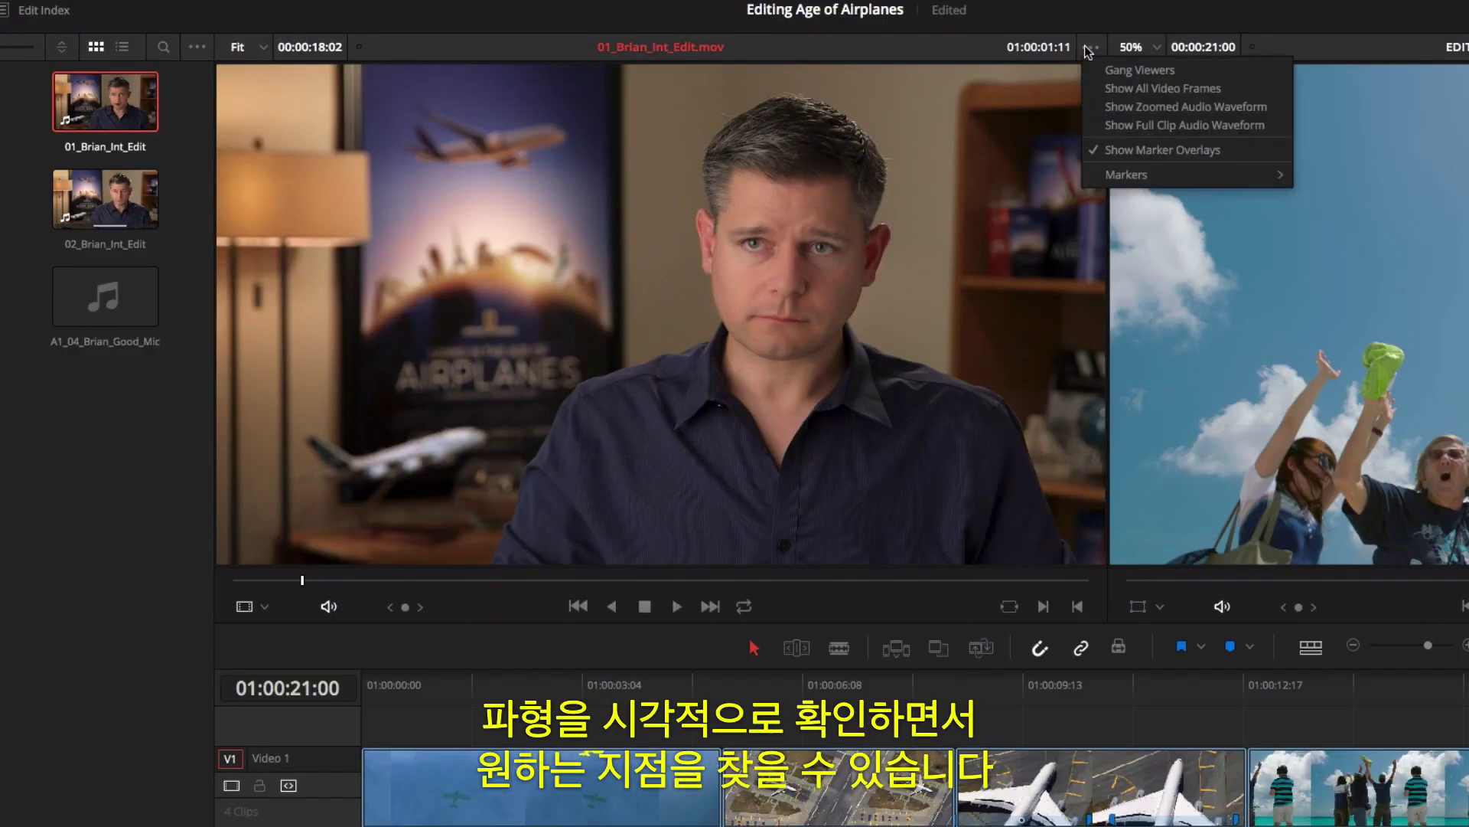
click(1112, 107)
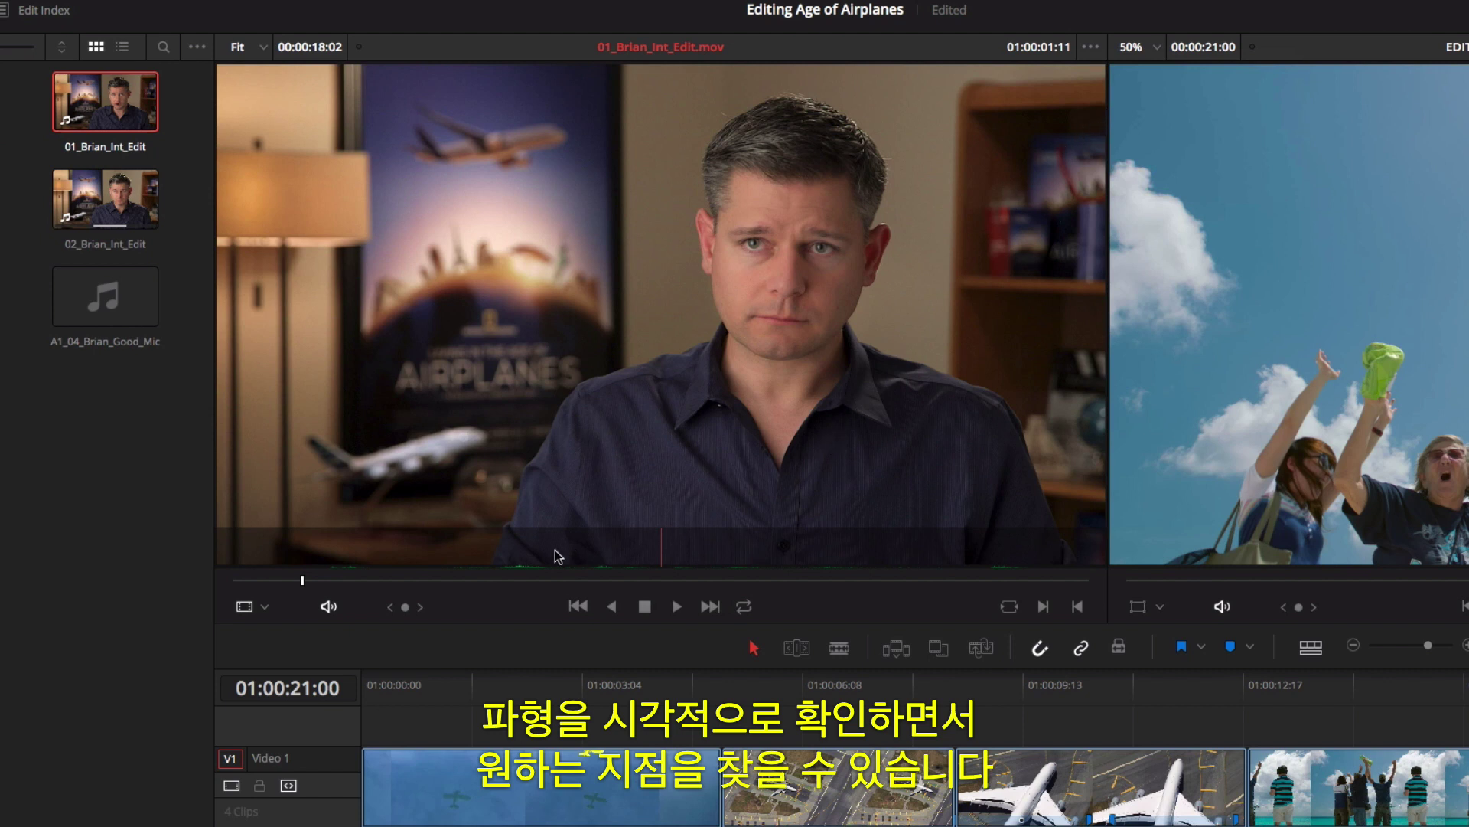
- Mark an In point at the interview's start and insert it after the Kenya yellow plane shot
click(344, 582)
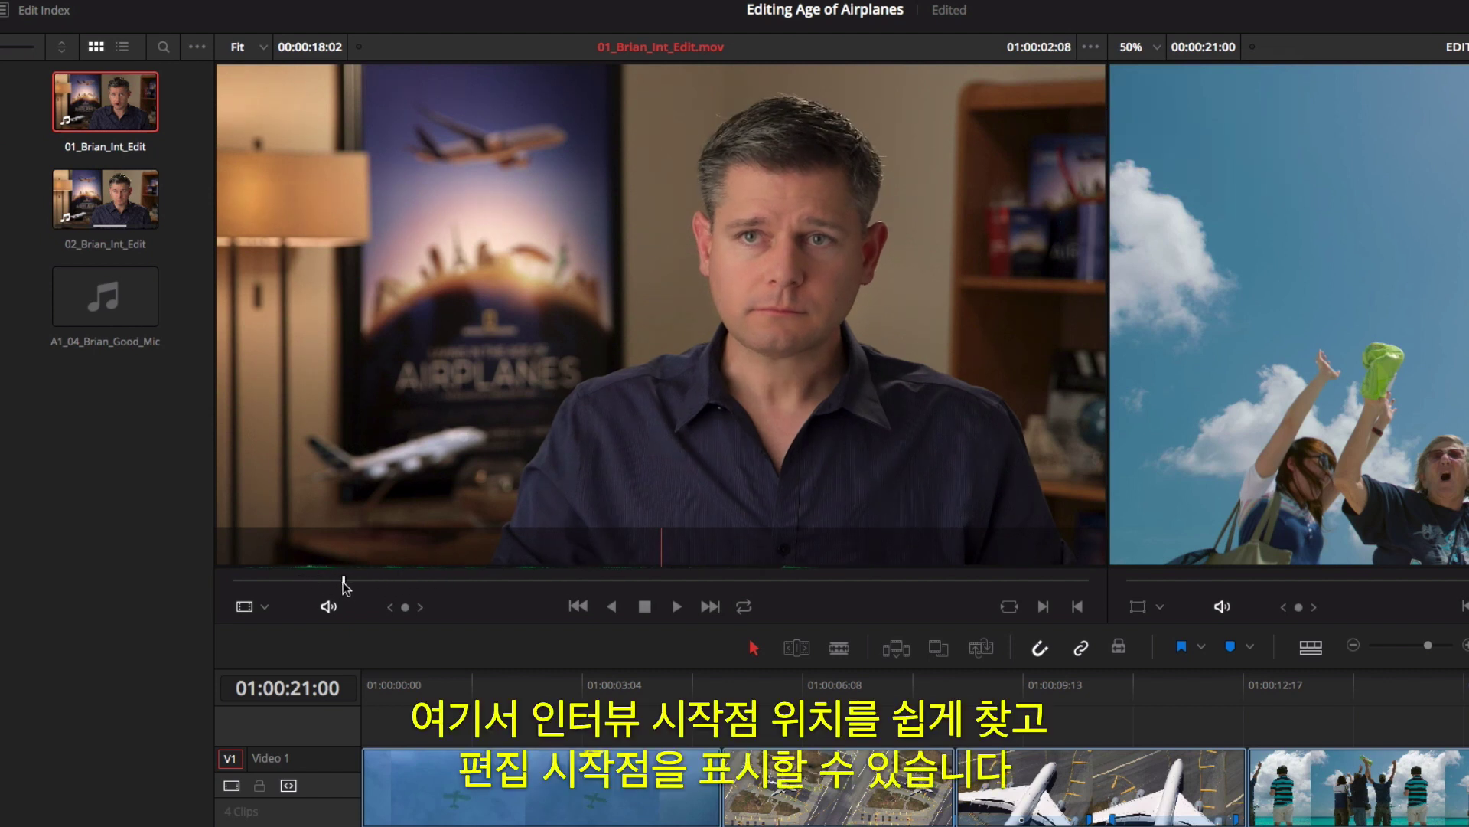
drag(345, 586, 489, 604)
key(i)
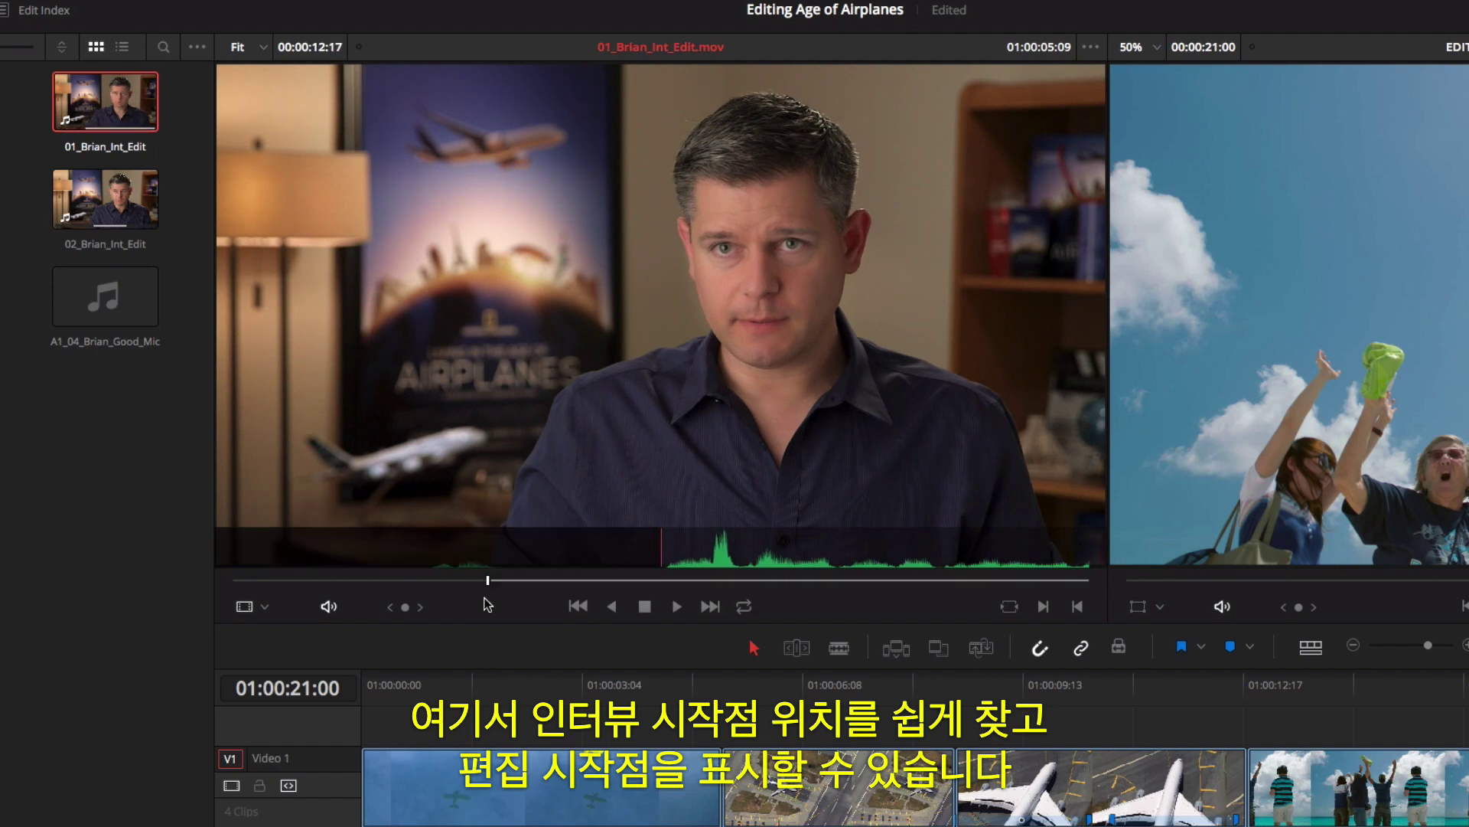
key(space)
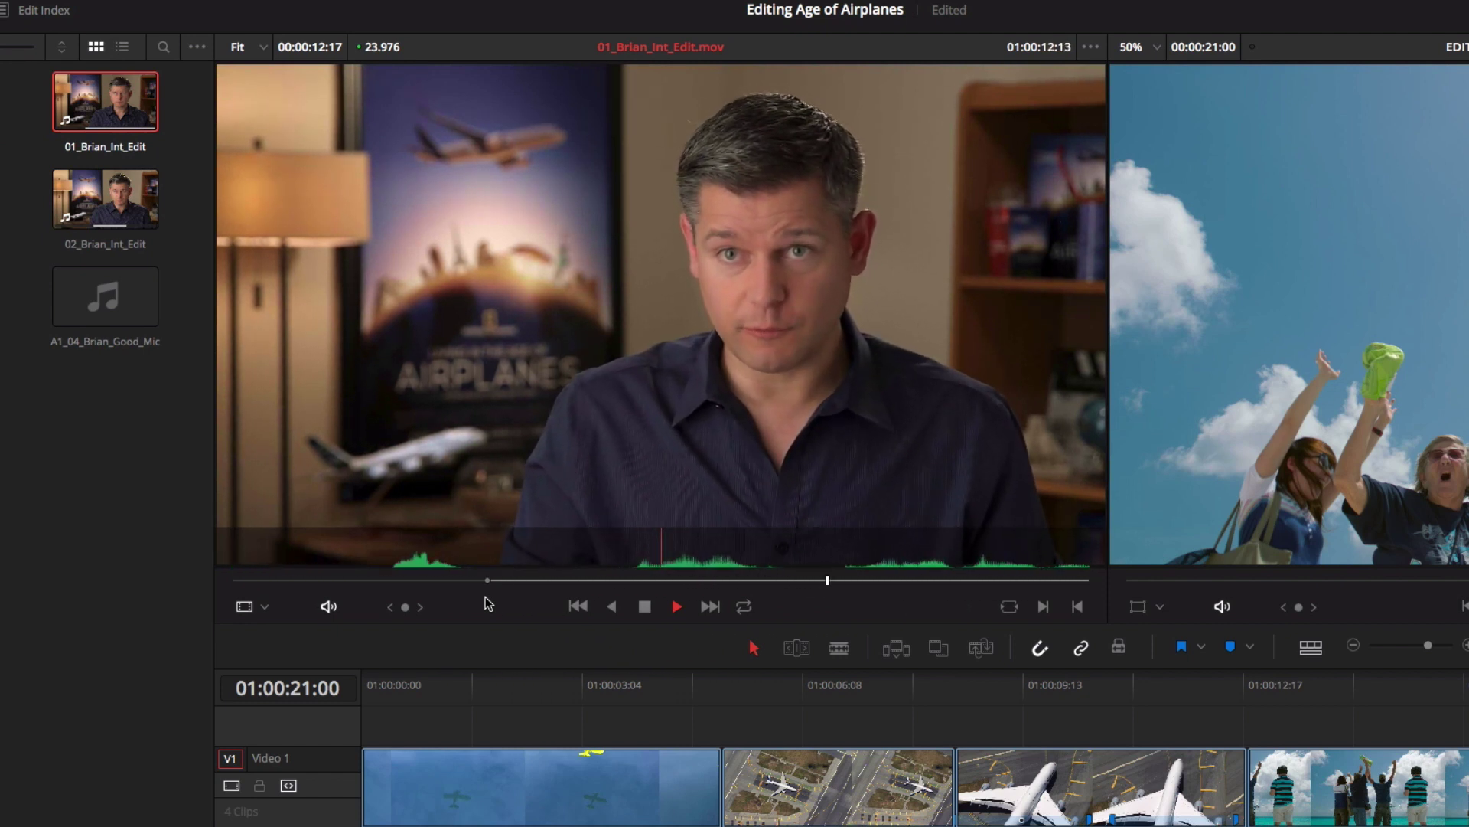
key(space)
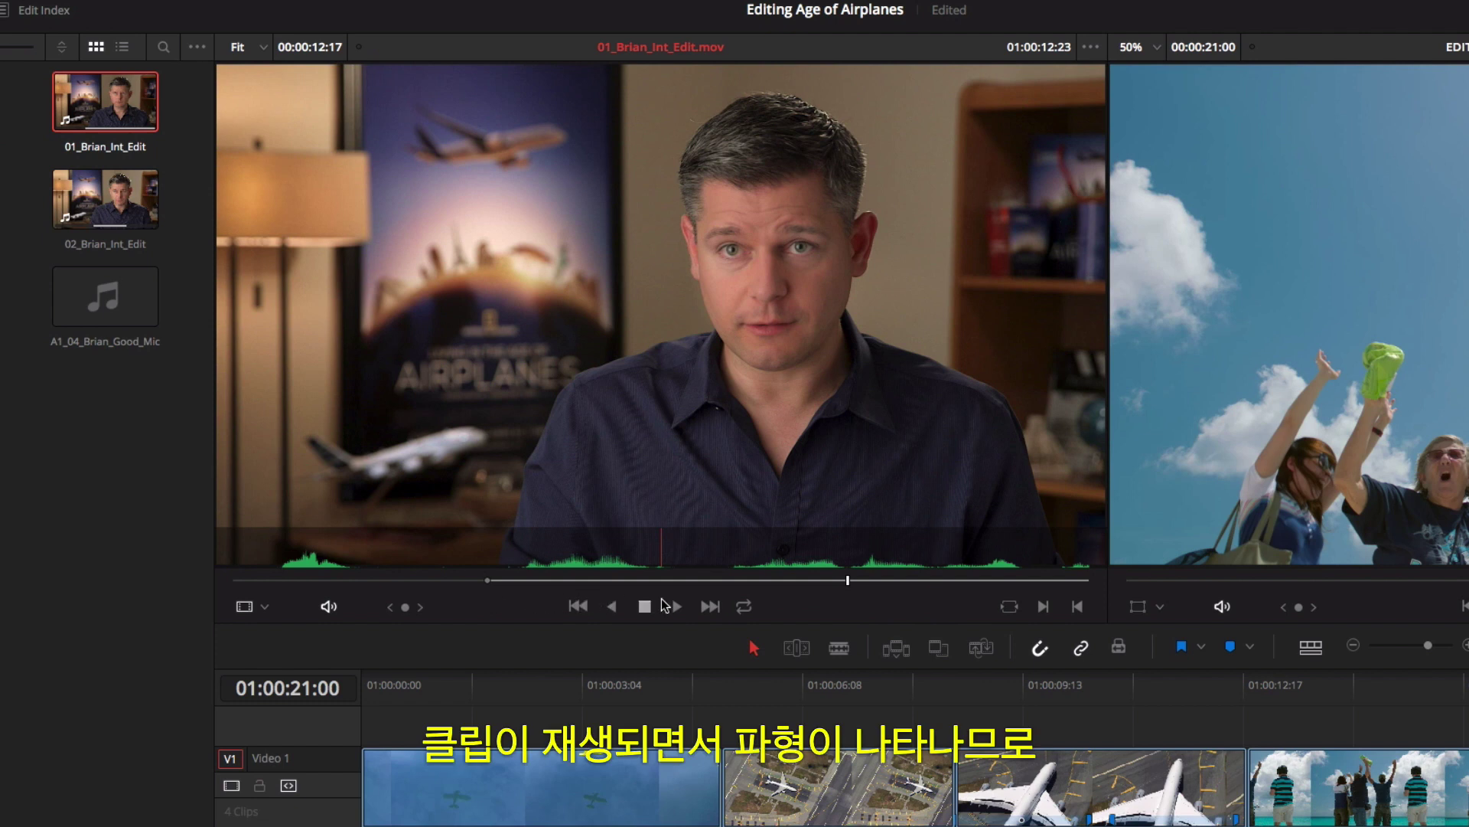
mouse_move(850, 589)
mouse_down()
mouse_move(879, 590)
mouse_move(855, 587)
mouse_up()
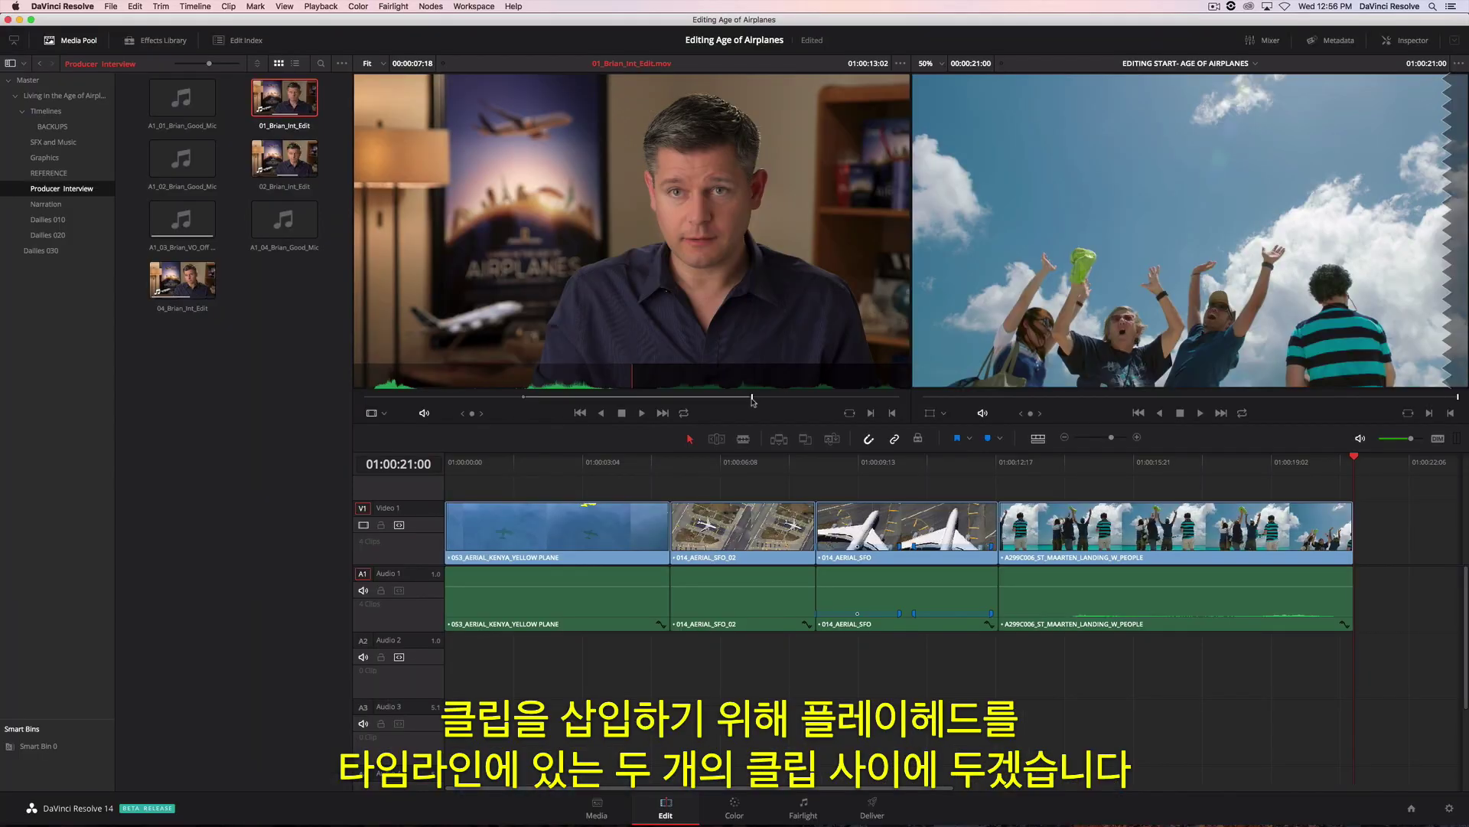
drag(1353, 459, 662, 464)
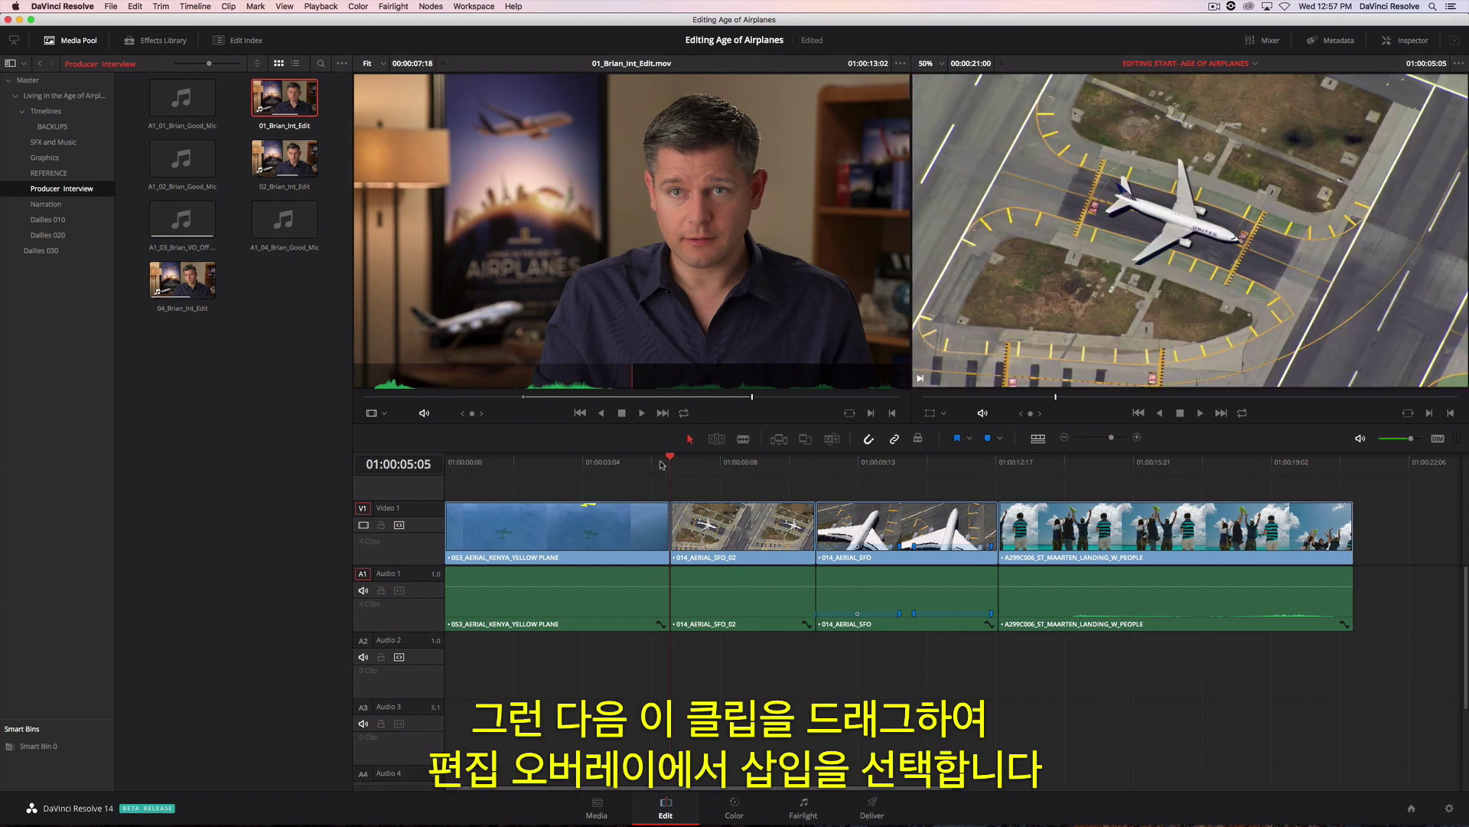
drag(586, 283, 1348, 137)
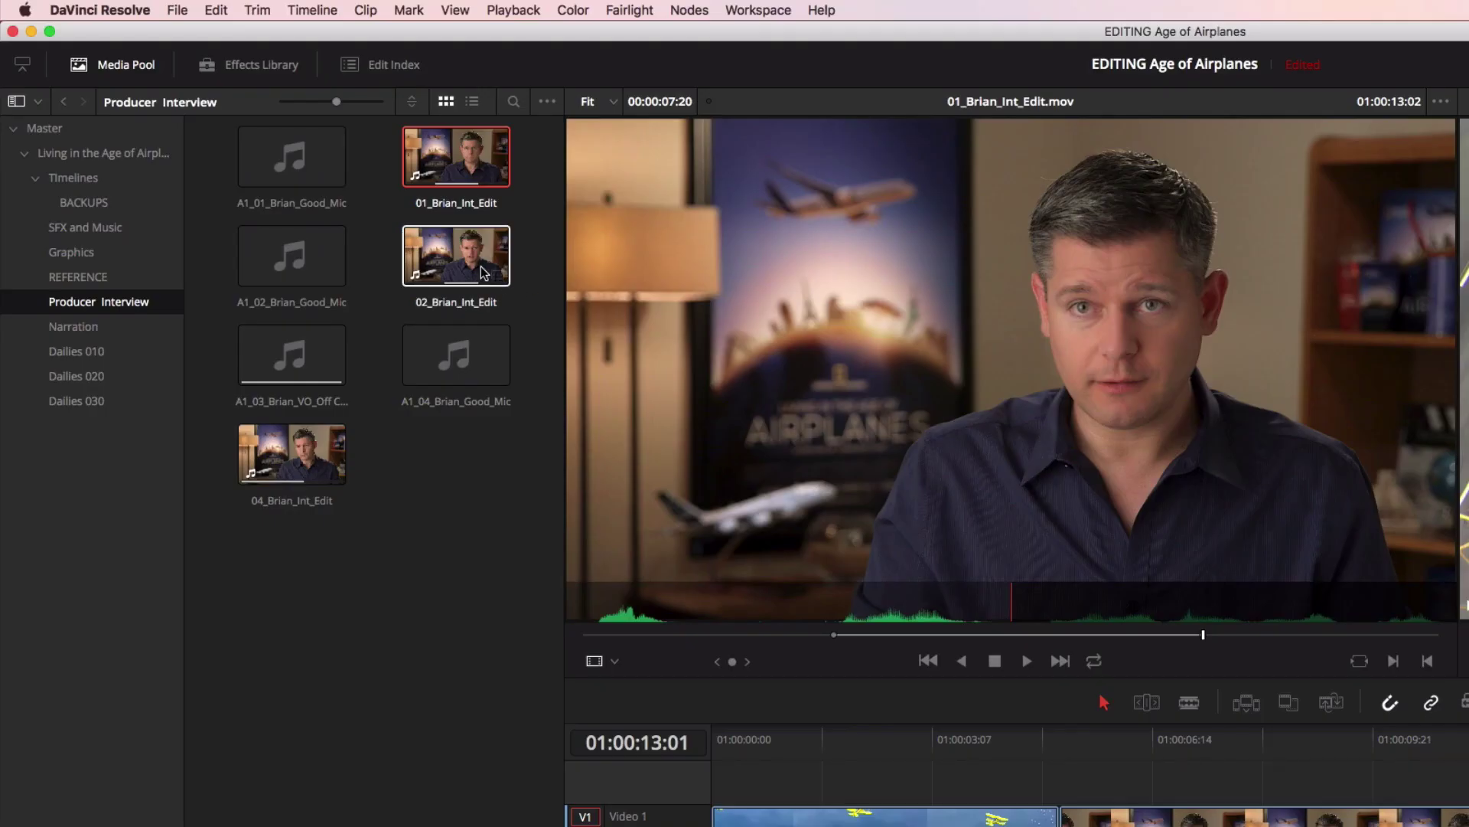
- Drag only 02_Brian_Int_Edit's audio onto the timeline
click(281, 157)
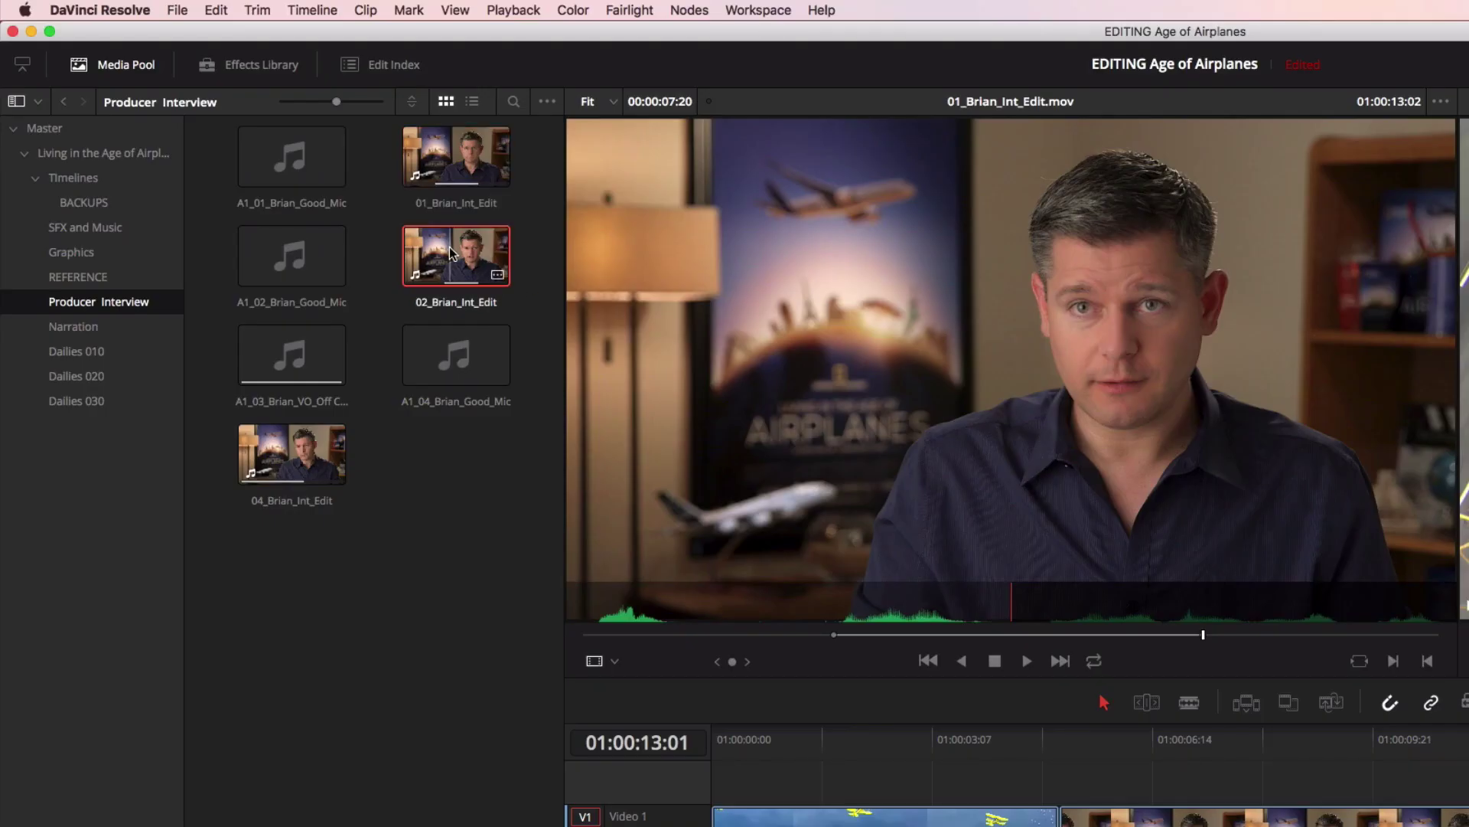
mouse_move(843, 414)
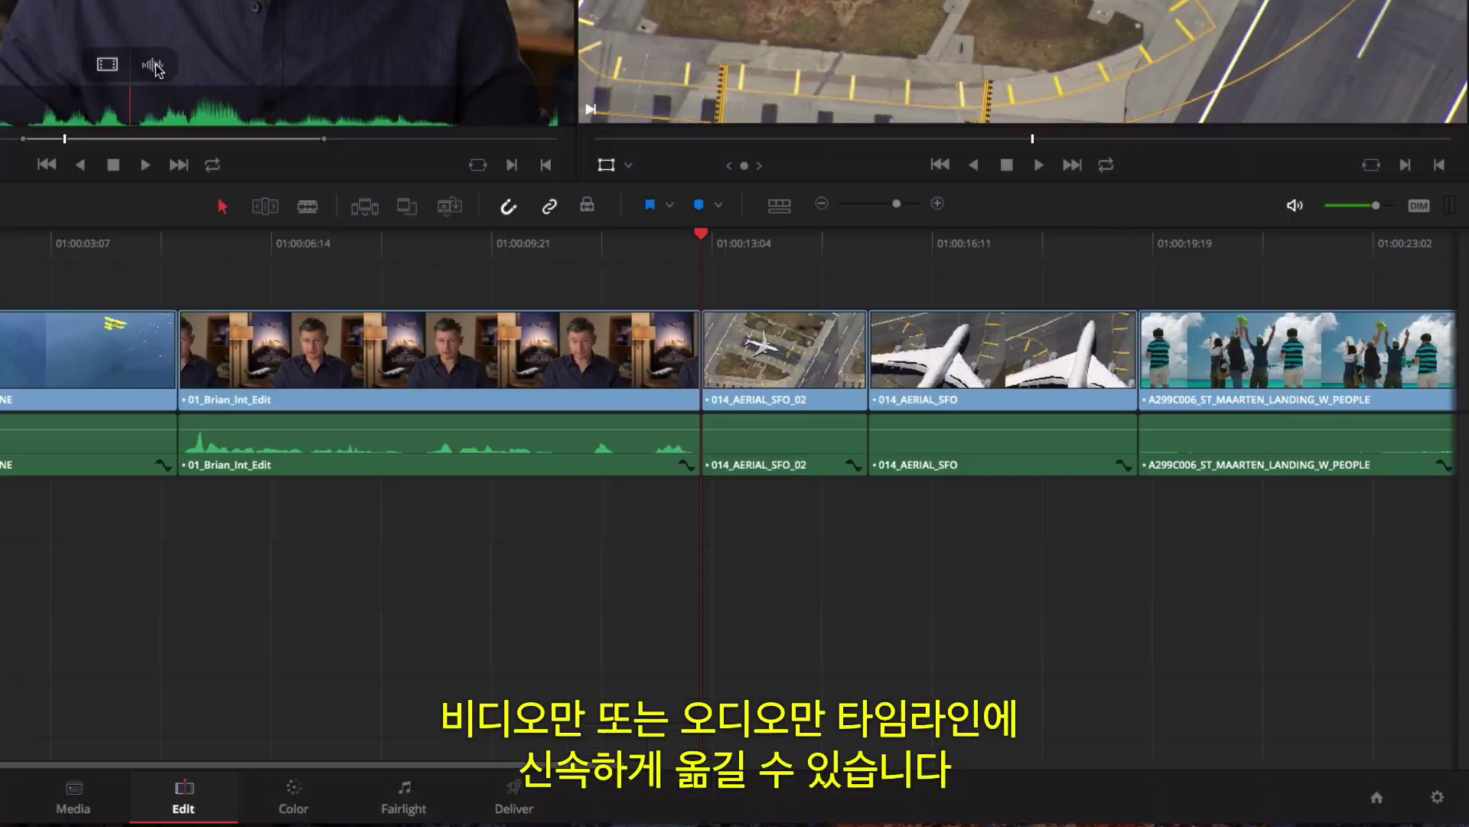
drag(153, 68, 844, 517)
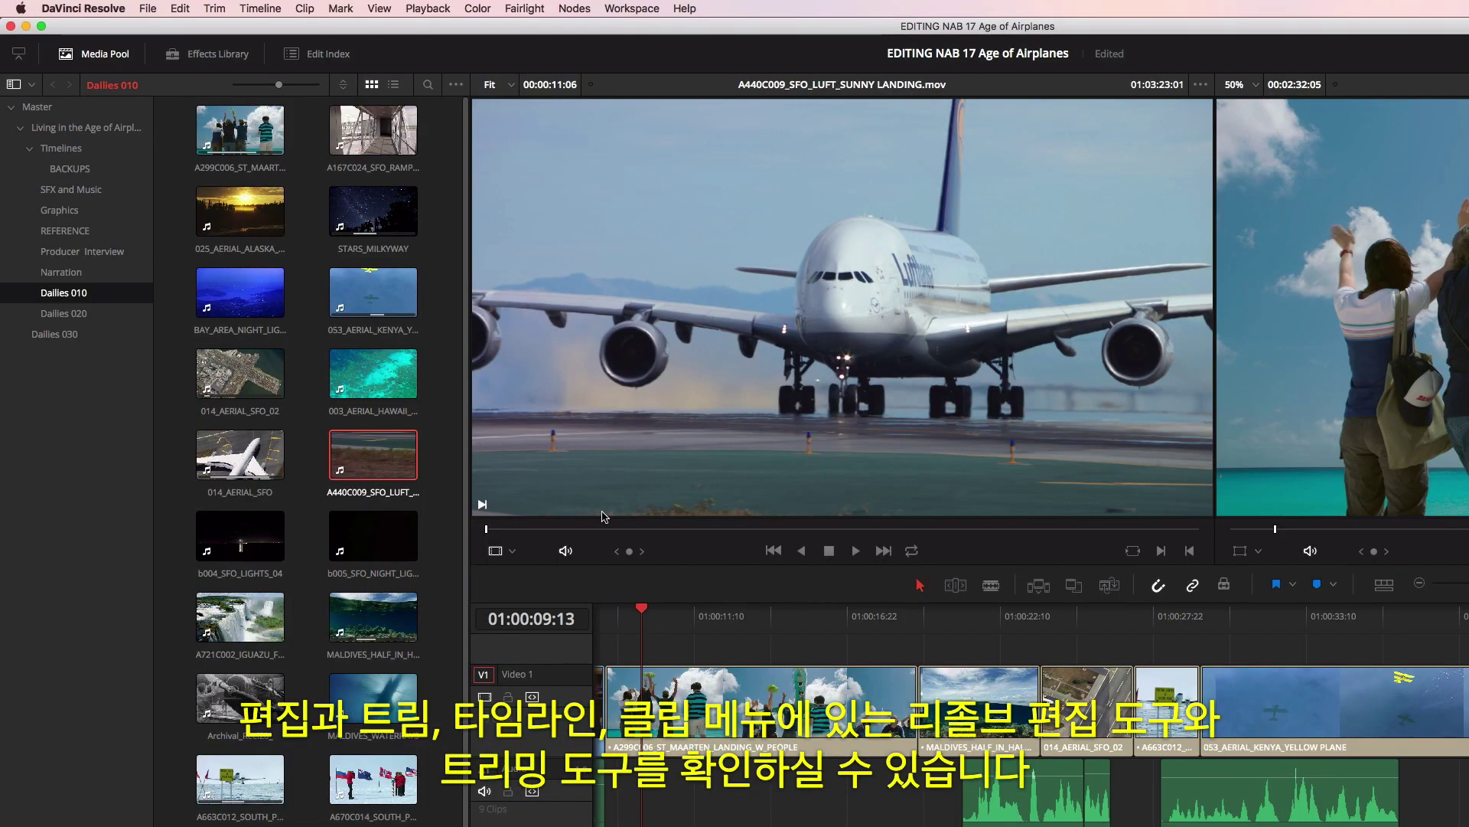
- Roll the St Maarten/Maldives cut to the playhead at 01:00:14:20 using Roll End to Playhead
click(134, 7)
mouse_move(211, 9)
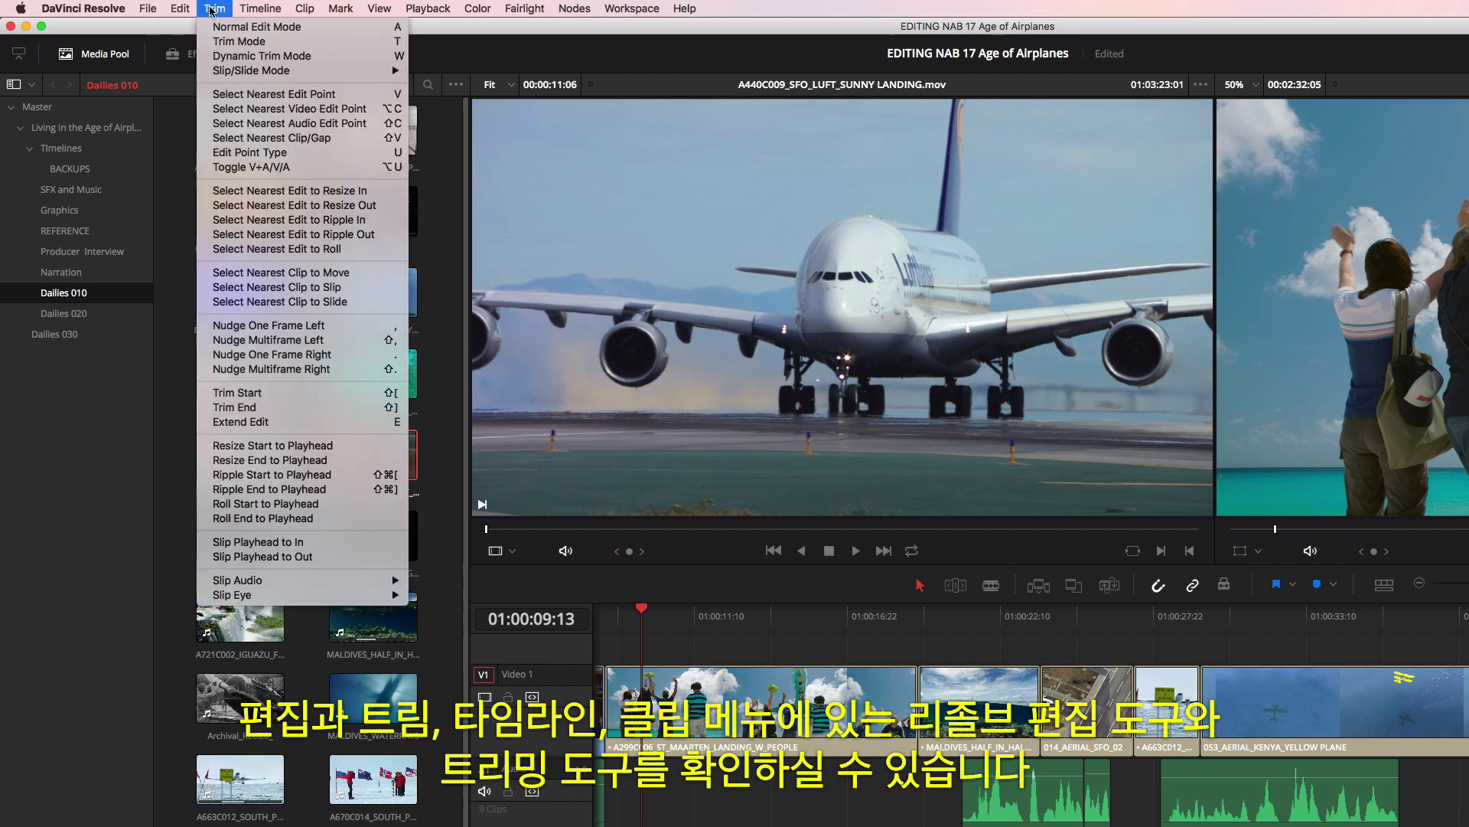
click(300, 11)
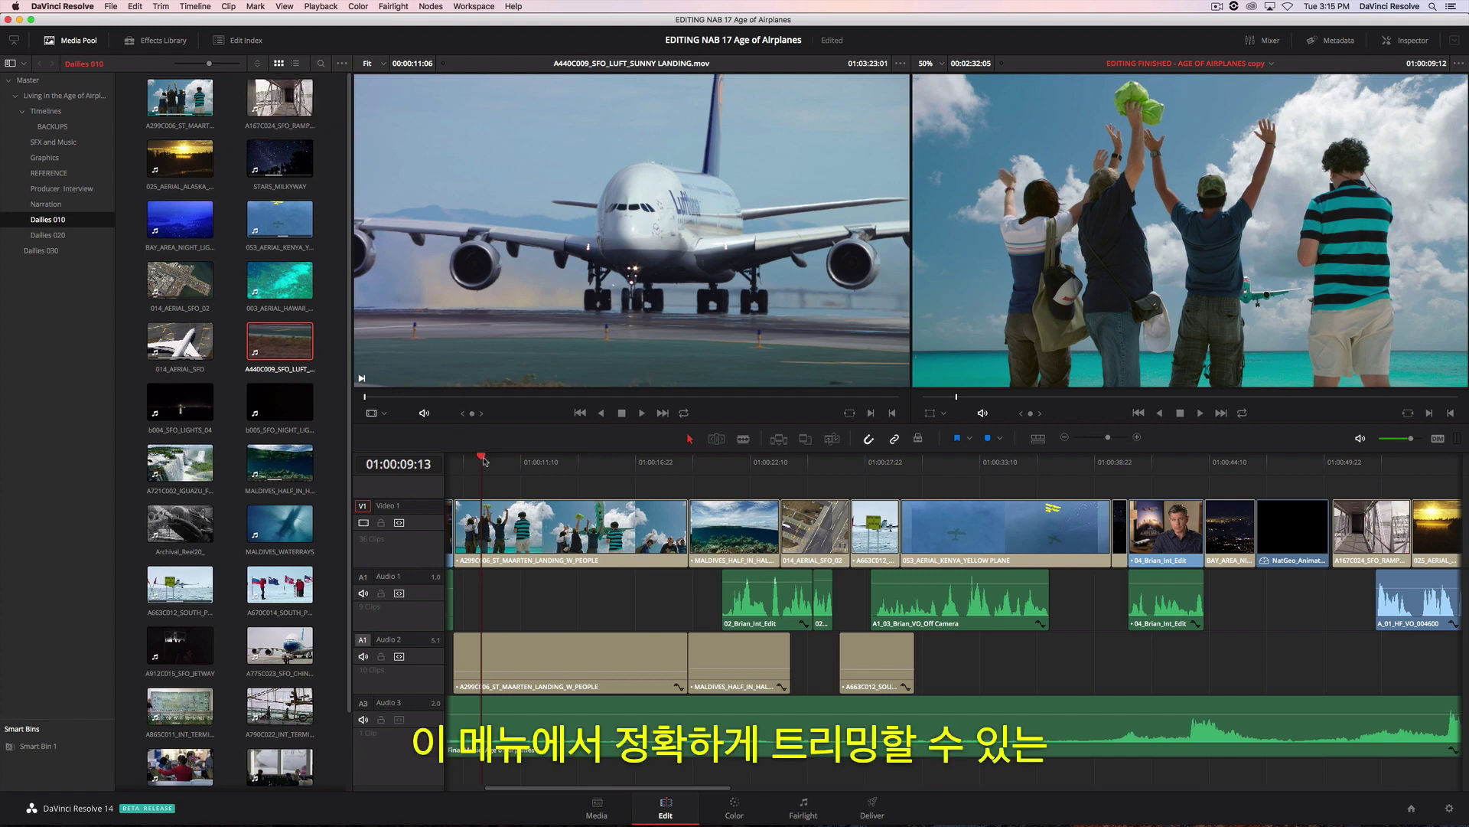
drag(484, 460, 592, 488)
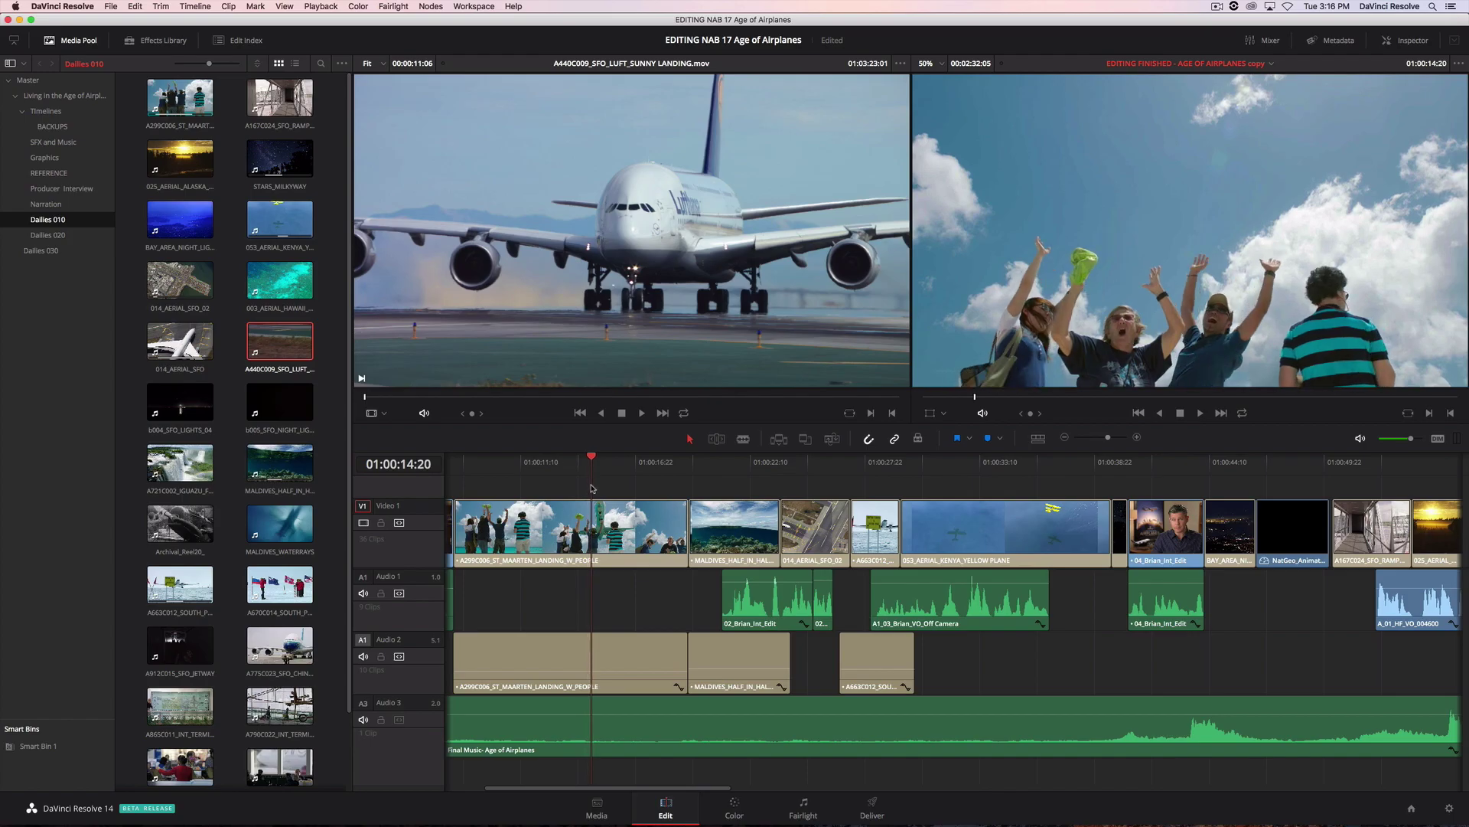
click(268, 10)
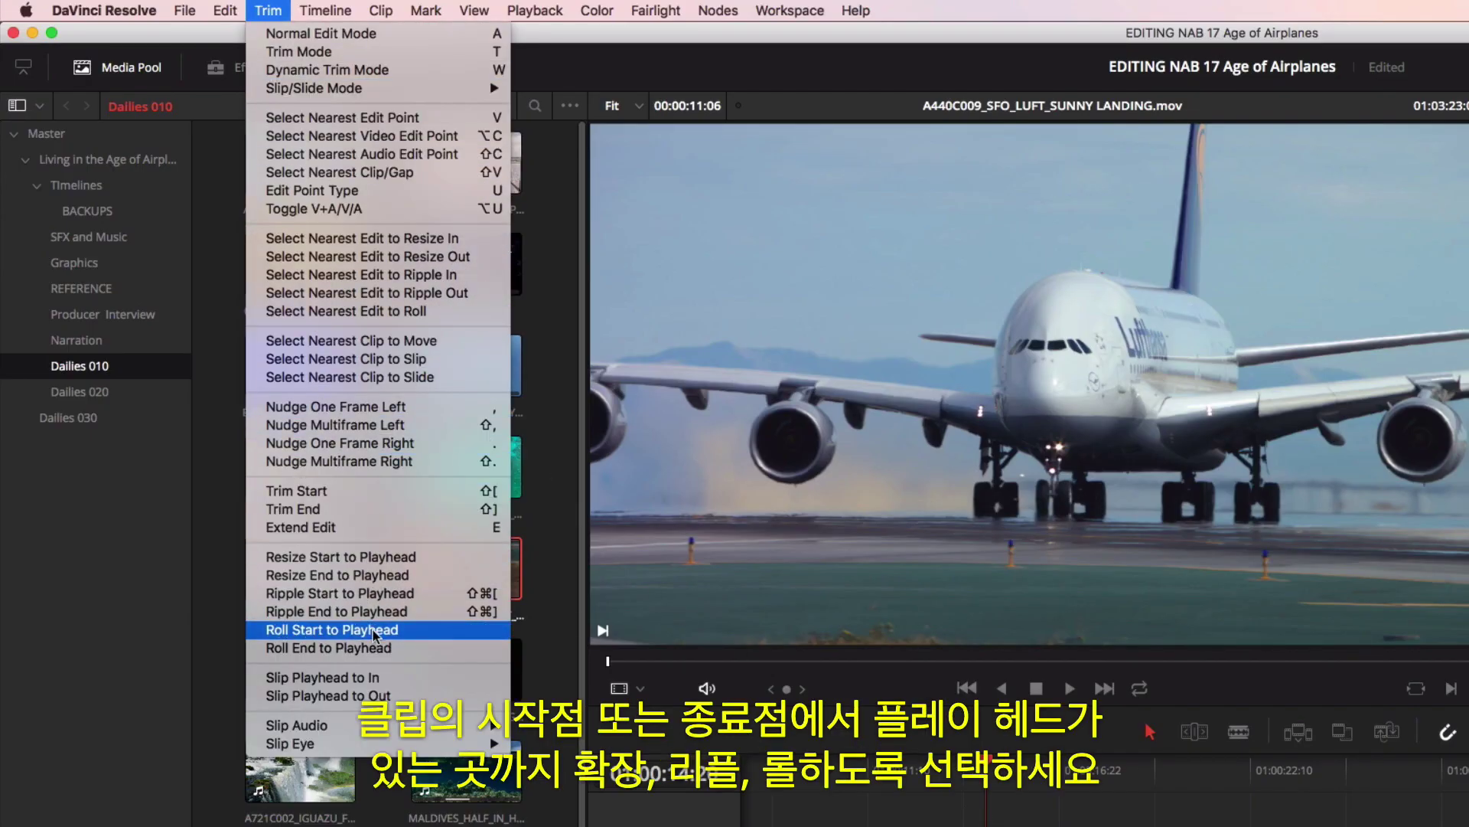
click(381, 649)
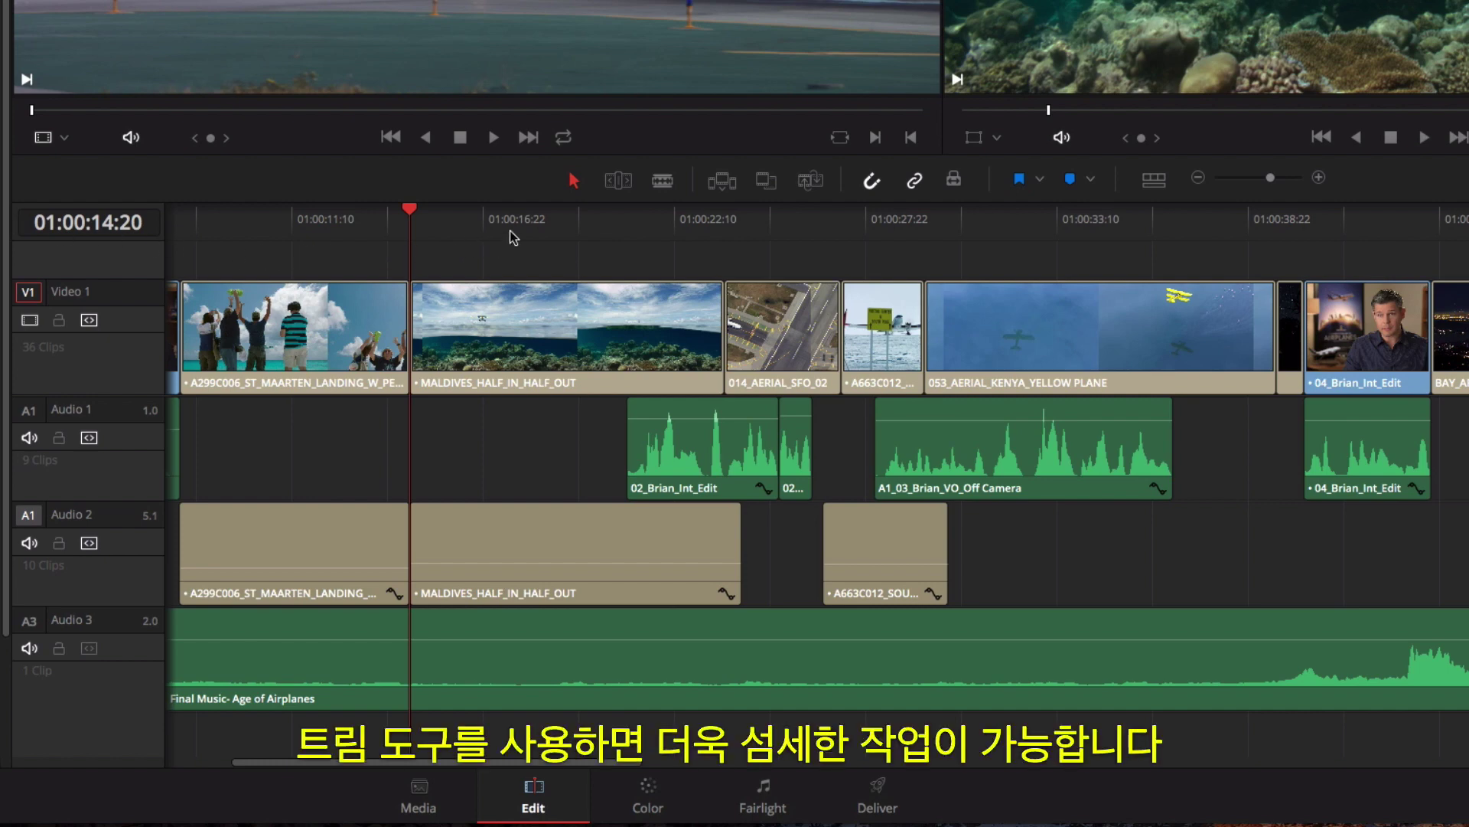
- Ripple-shorten the Kenya shot, slip Maldives by 01:16, and extend STARS_MILKYWAY's video 01:08
click(612, 186)
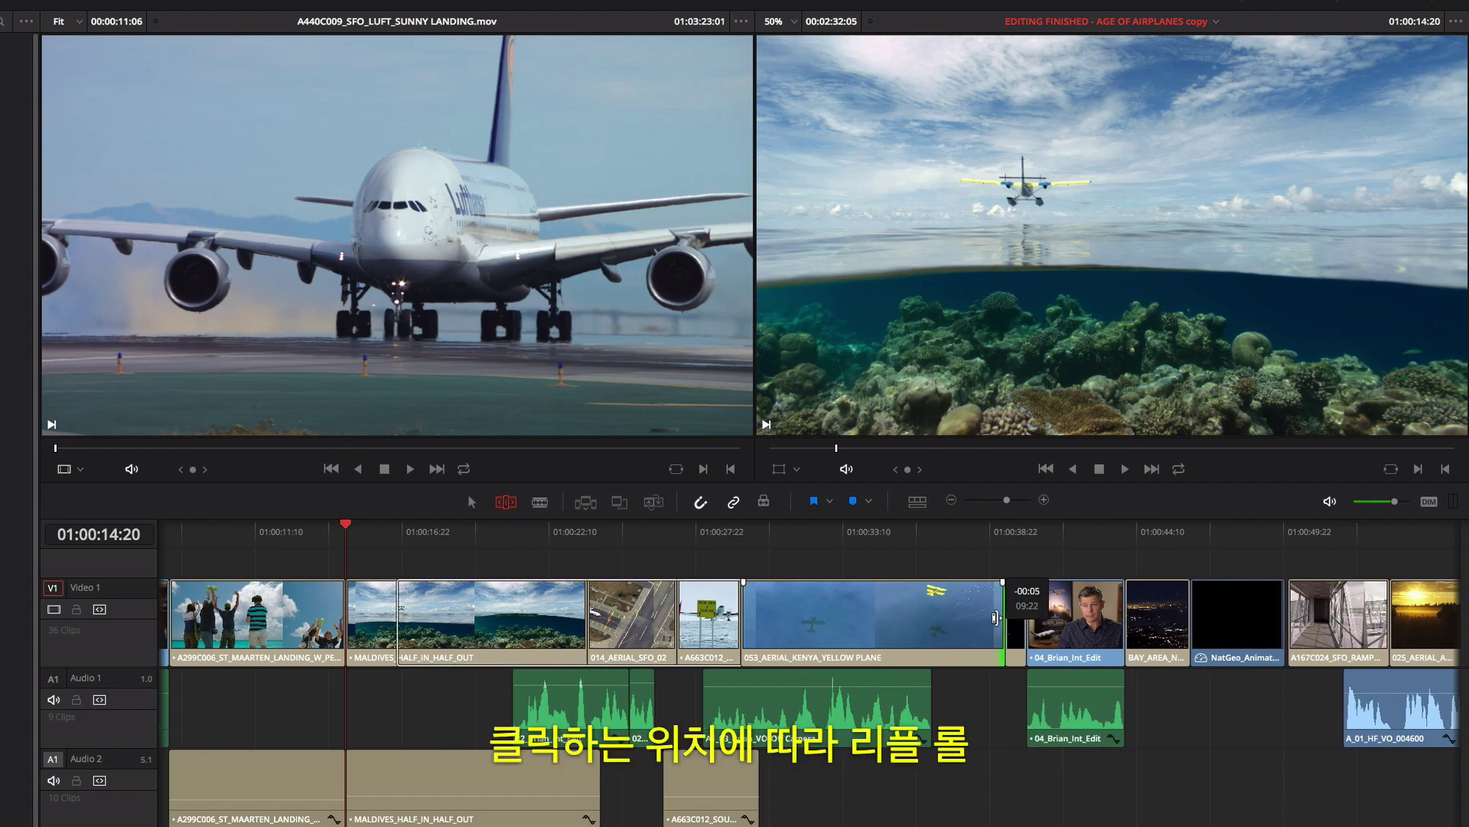
drag(995, 616, 903, 613)
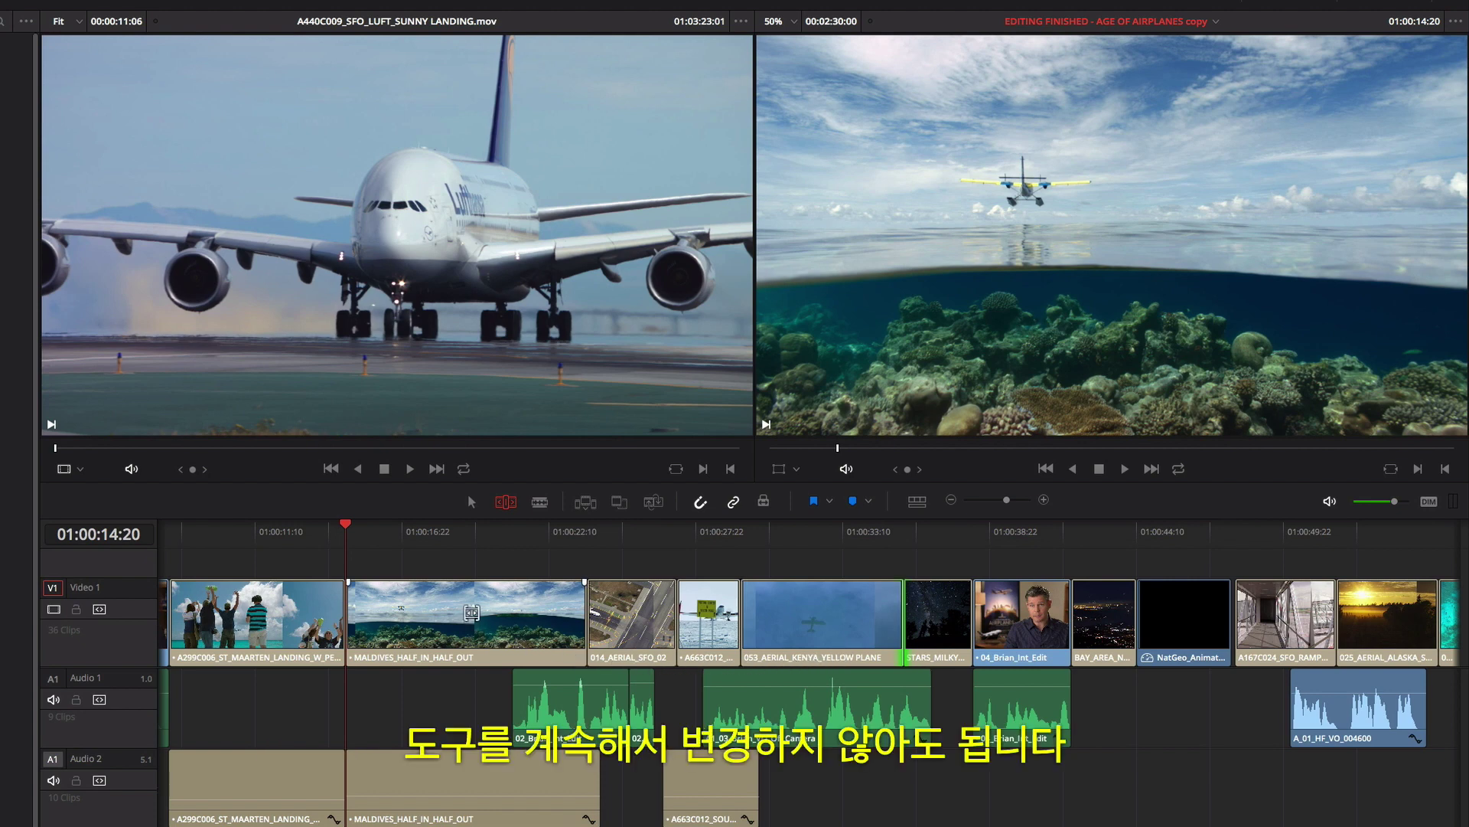
click(470, 608)
drag(470, 608, 582, 611)
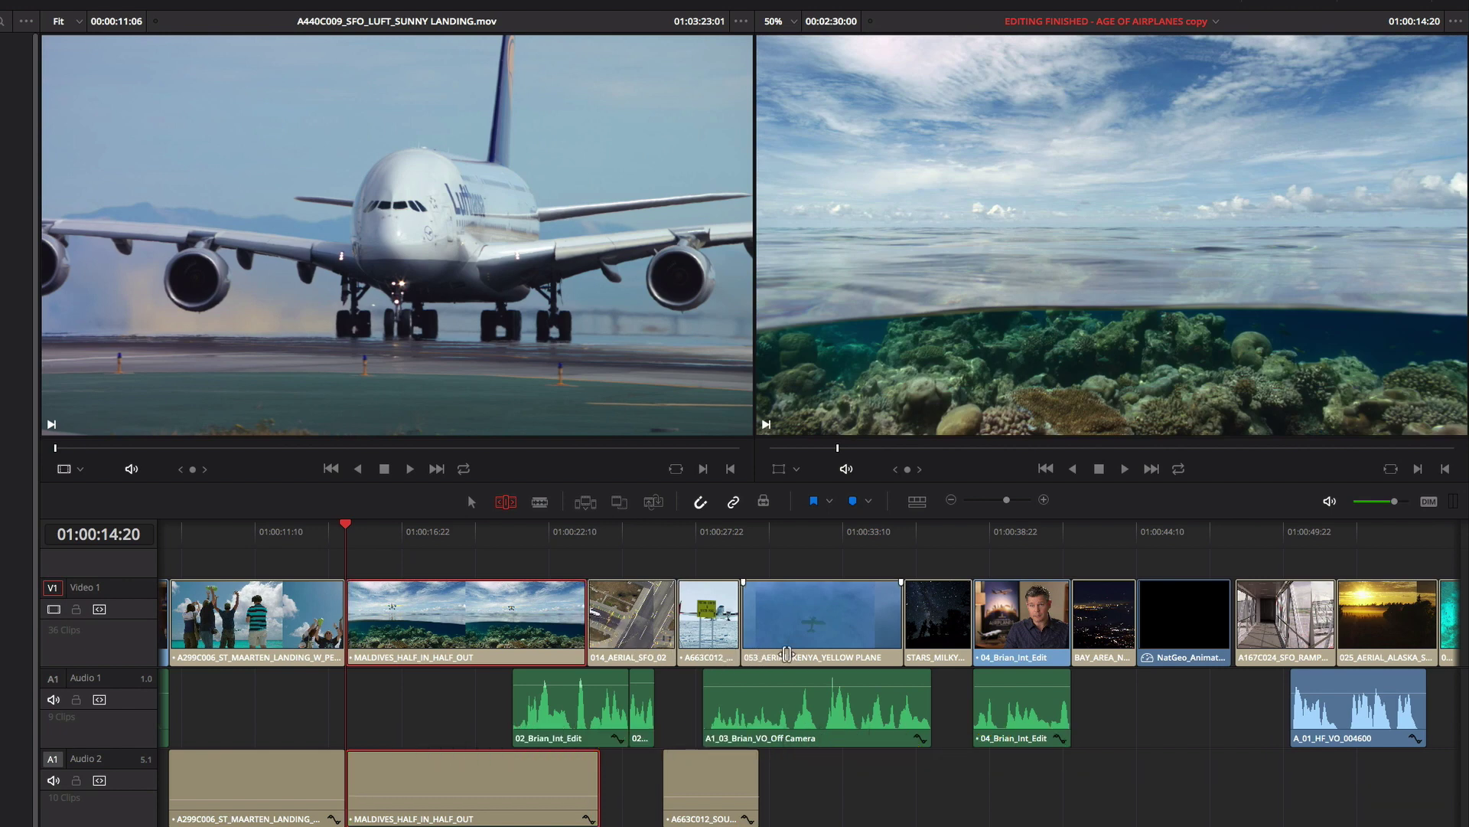
click(970, 617)
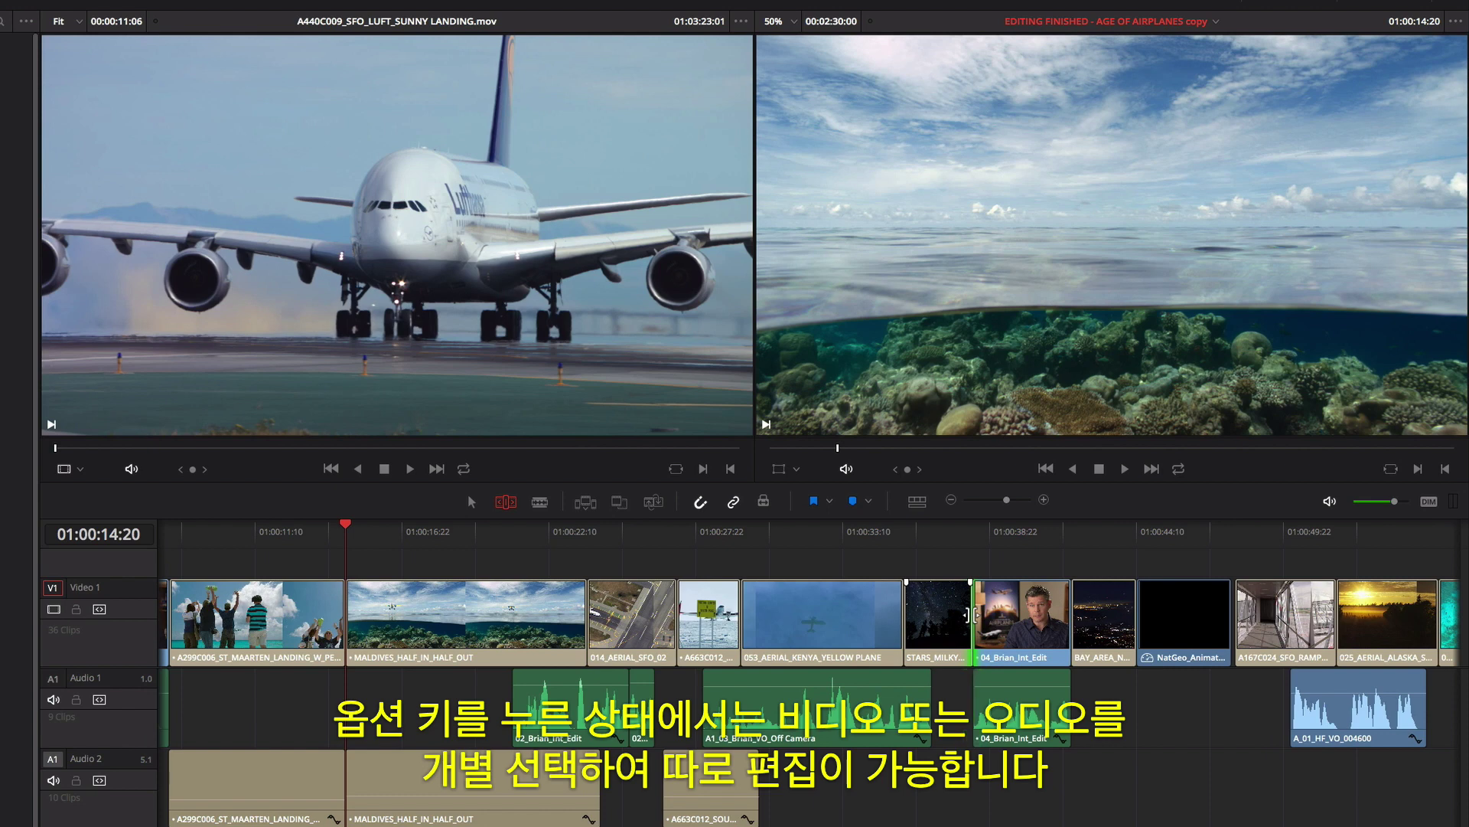
mouse_move(971, 617)
mouse_down()
mouse_move(1009, 618)
mouse_move(986, 619)
mouse_up()
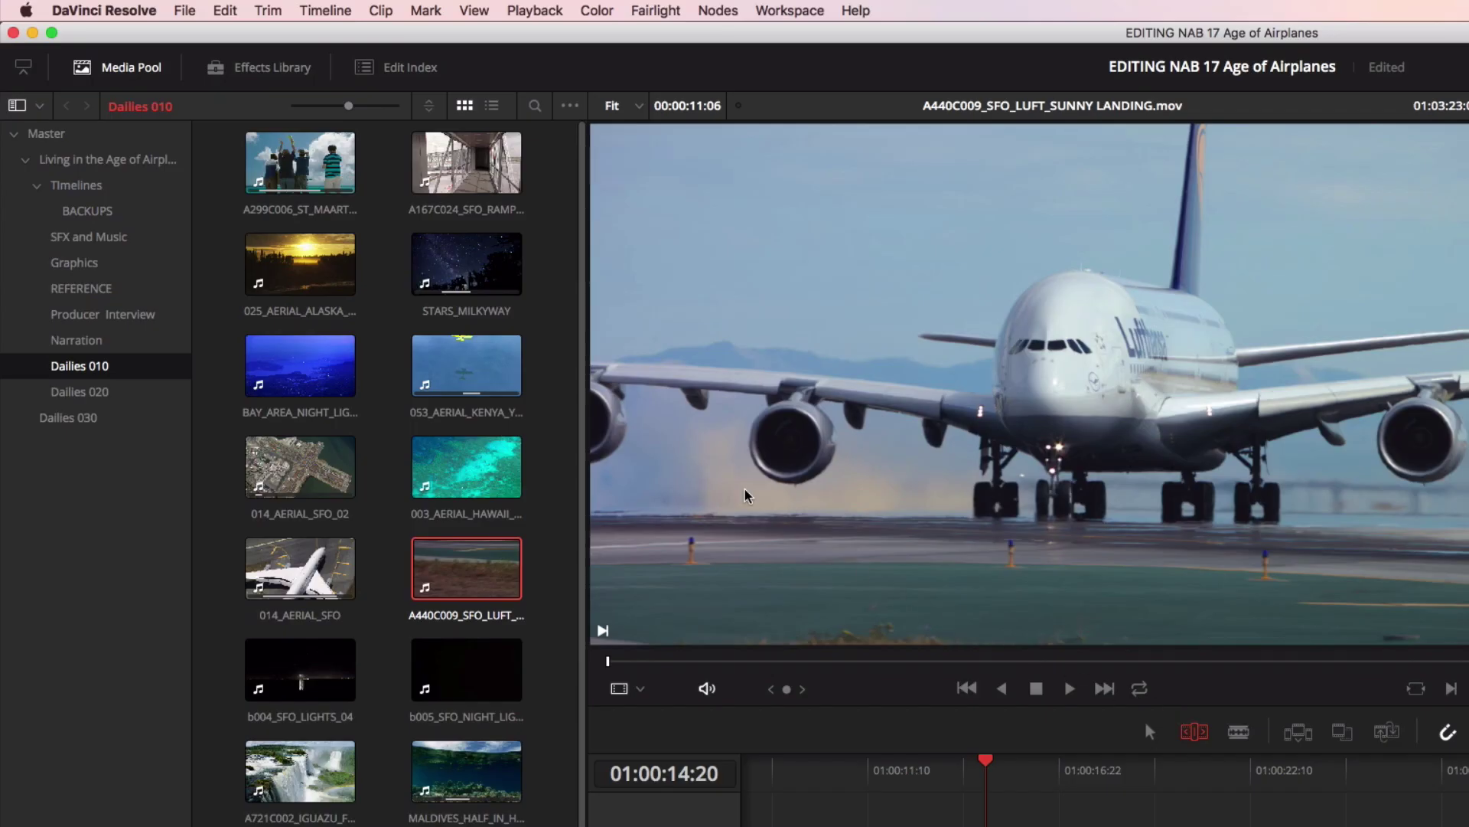
- Dynamically trim the edit so the voice-over starts later while STARS_MILKYWAY is shortened
click(271, 11)
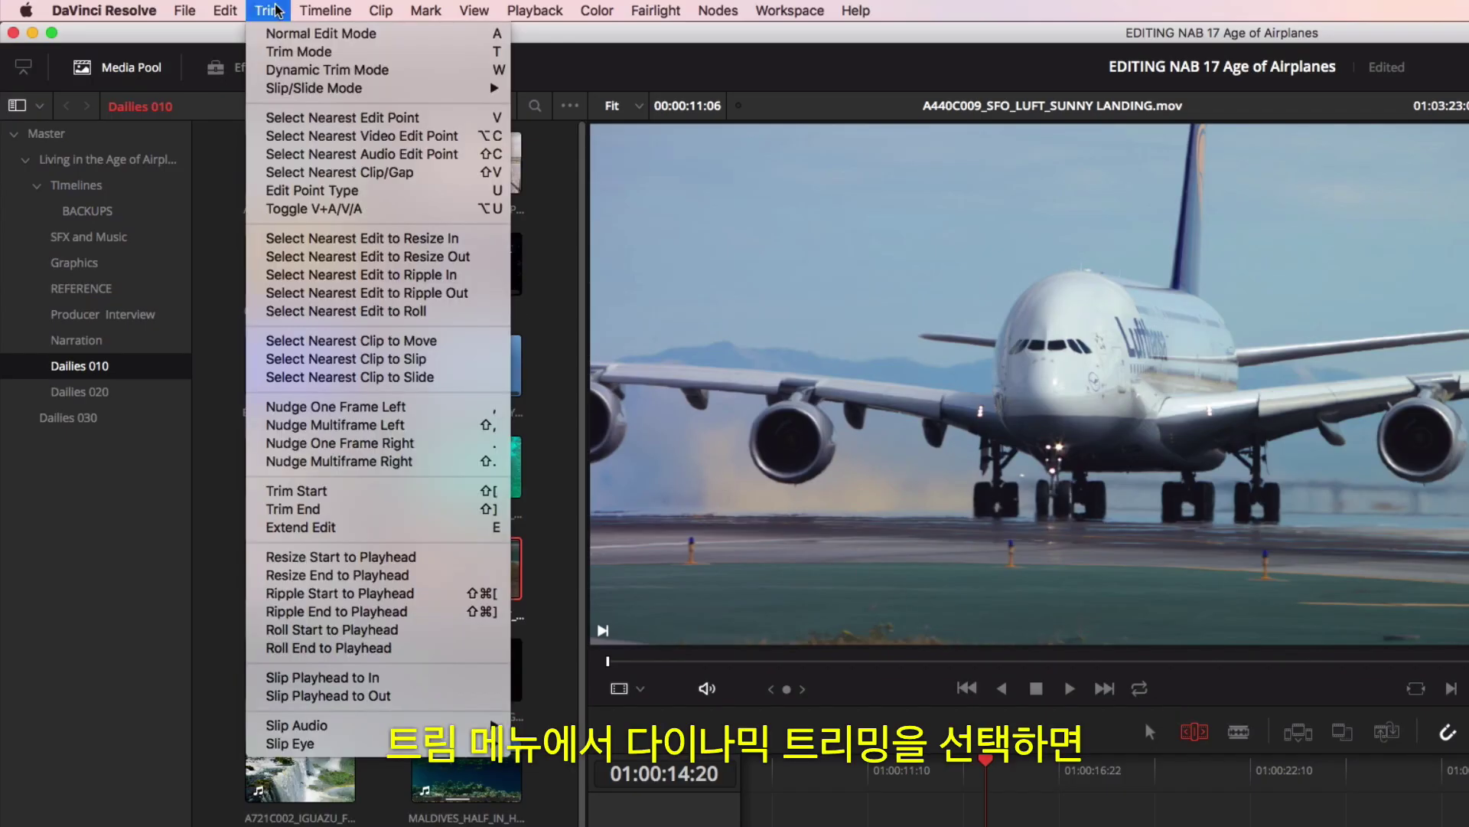
click(270, 71)
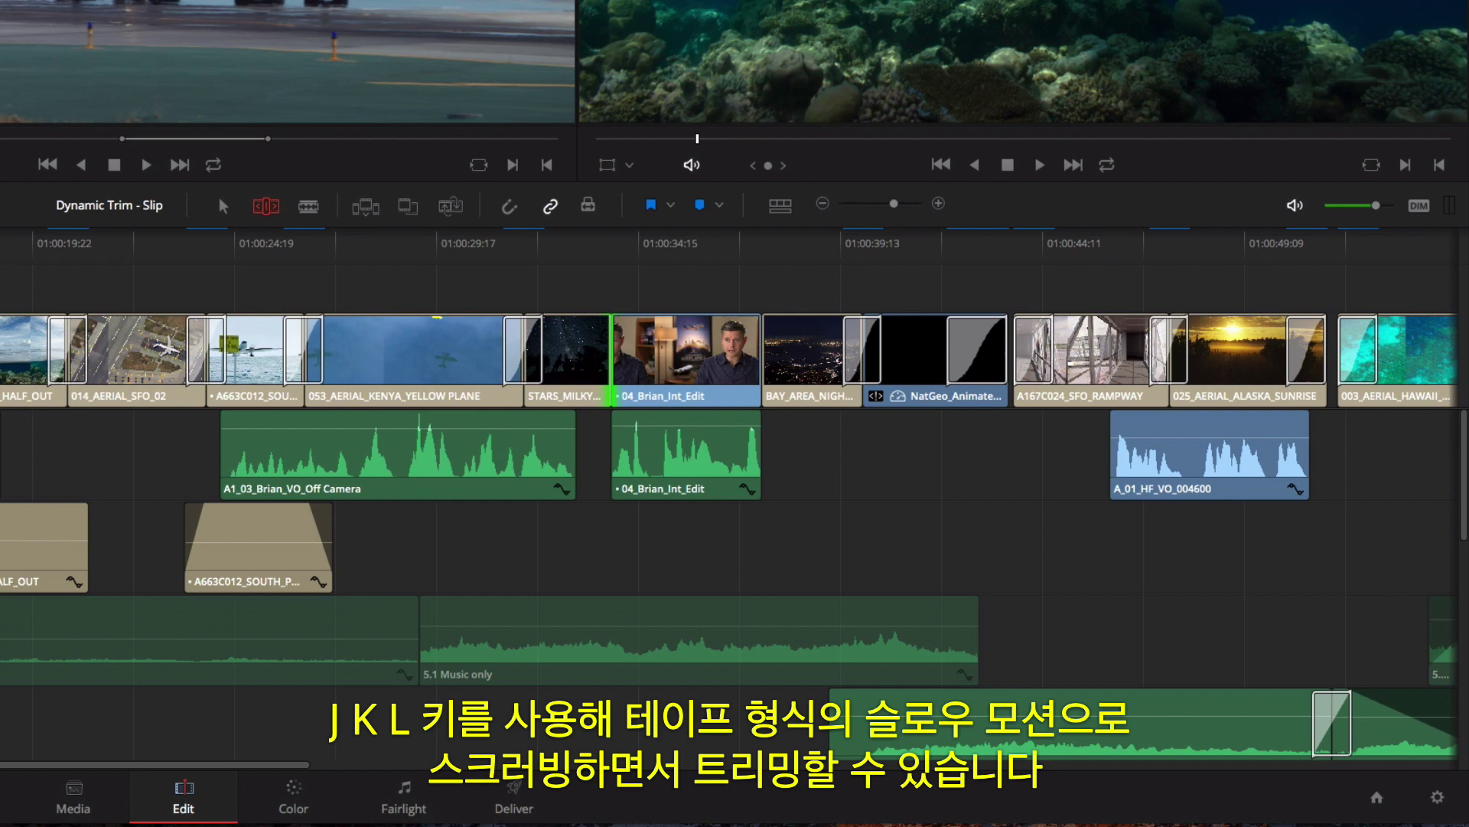
key(k+l)
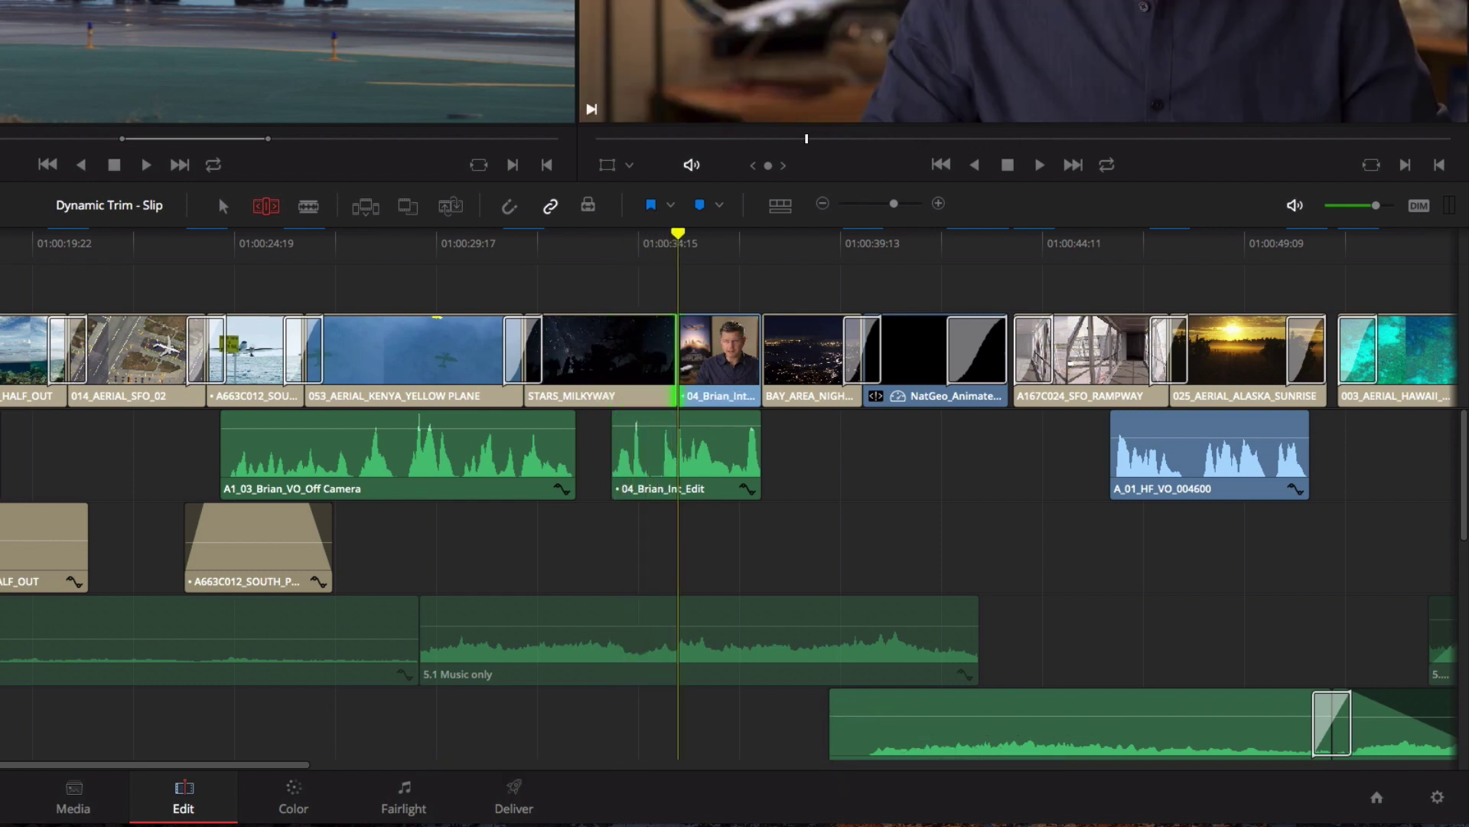
key(k+j)
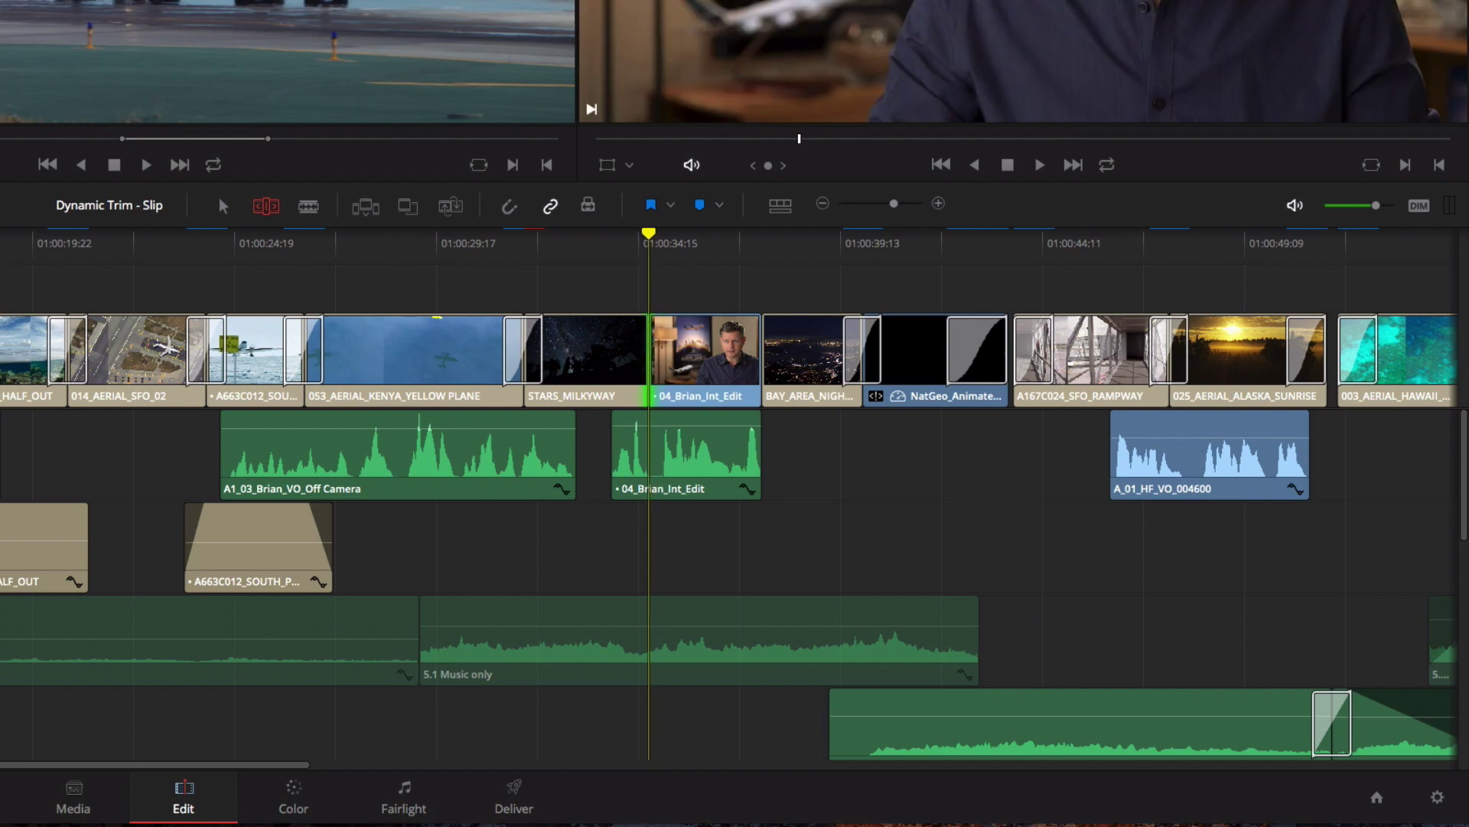
ctrl+click(325, 466)
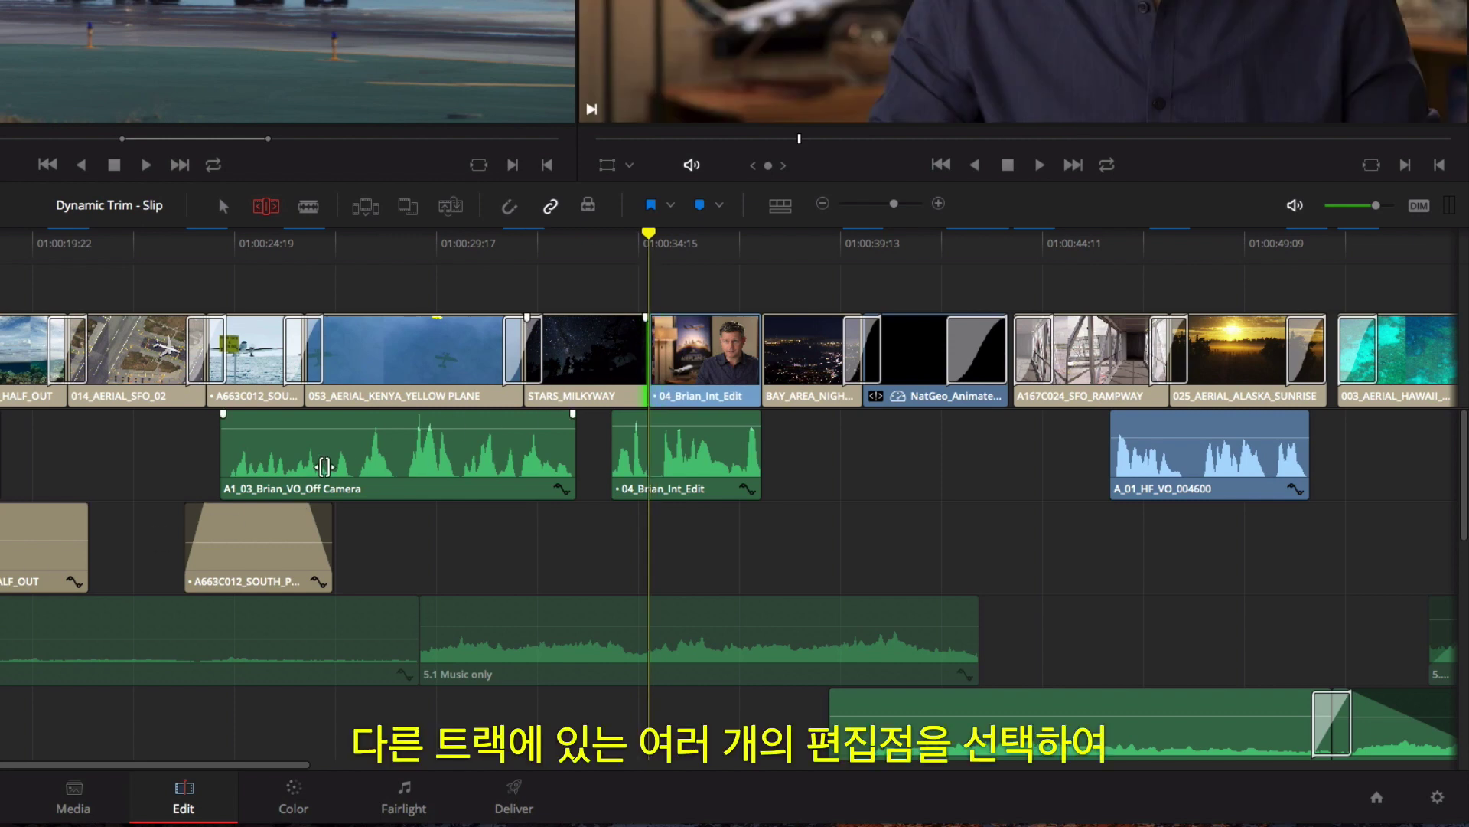
key(j)
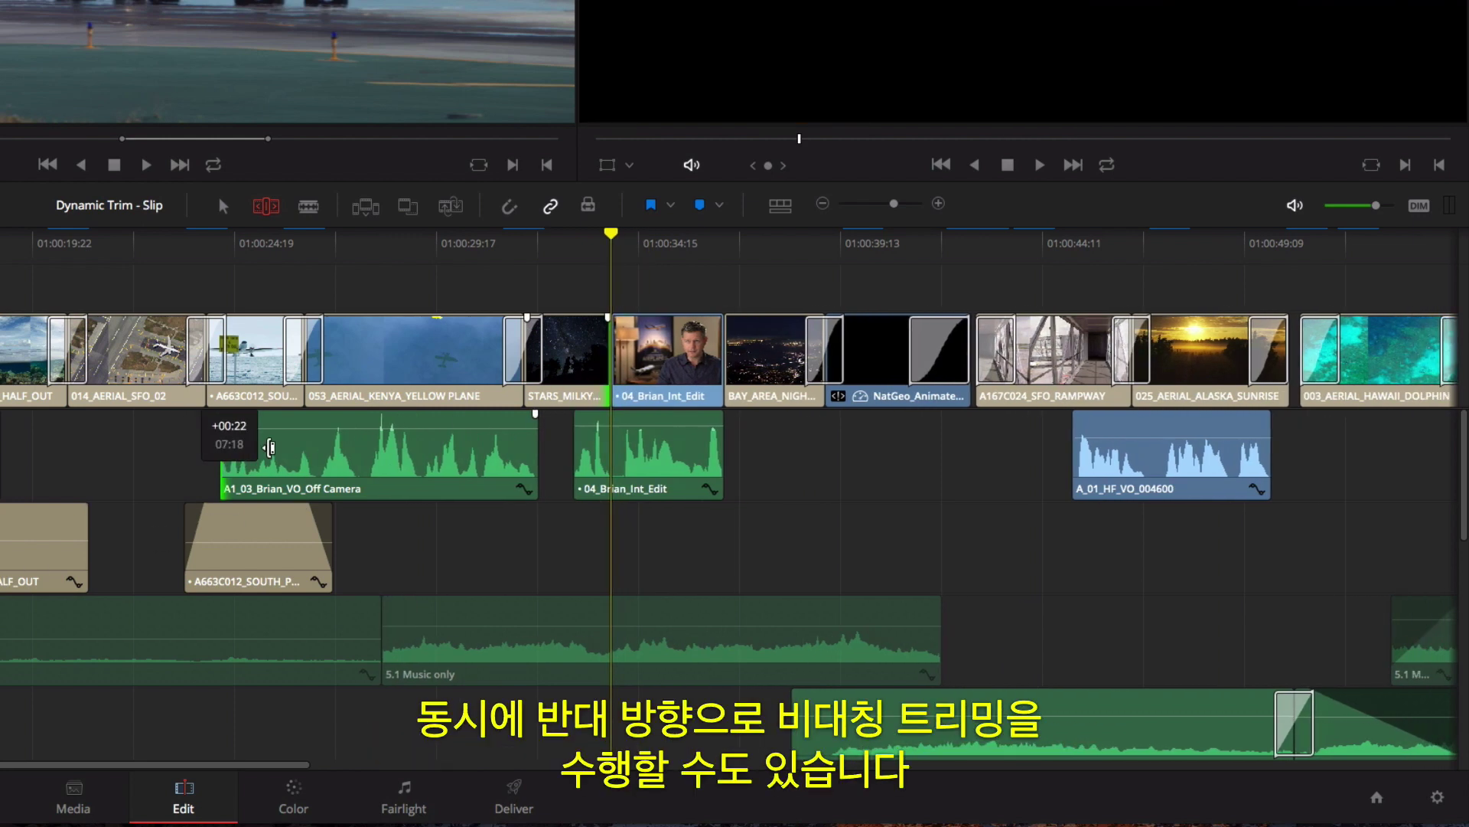
key(l)
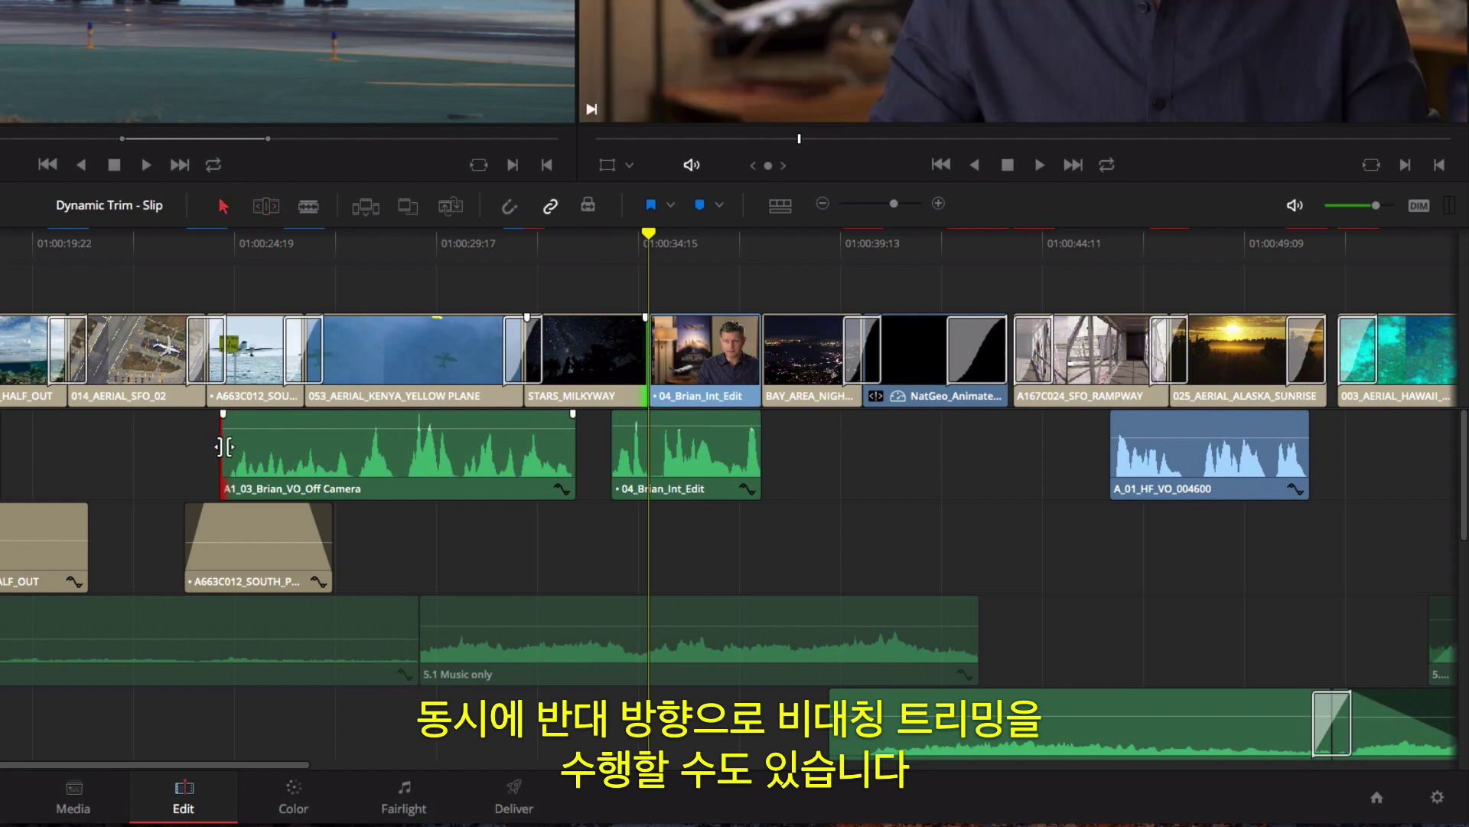
drag(217, 447, 253, 449)
drag(247, 765, 1106, 746)
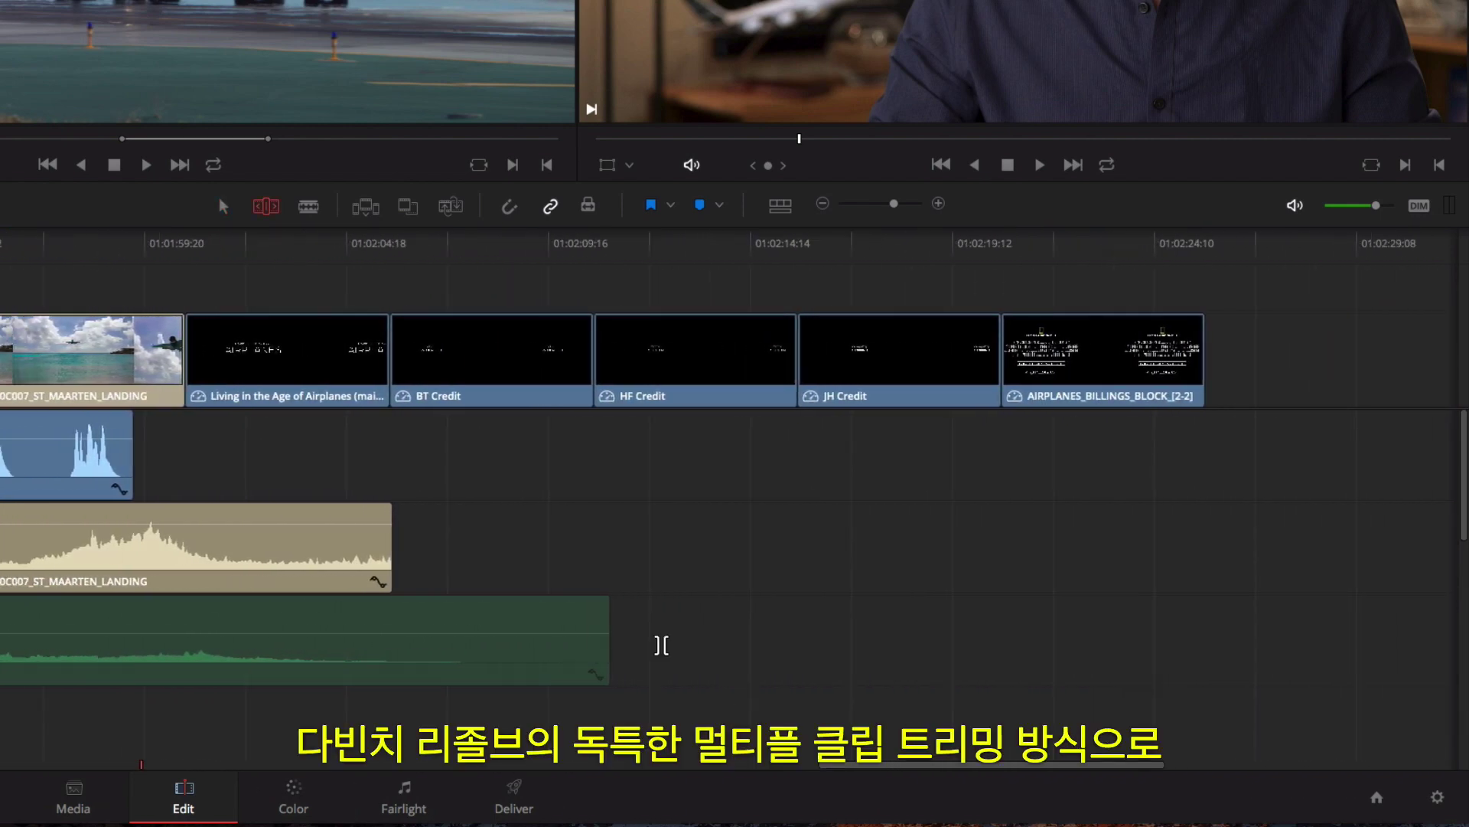
- Ripple-trim the outgoing ends of all credit clips together by 19 frames
drag(276, 273, 1226, 457)
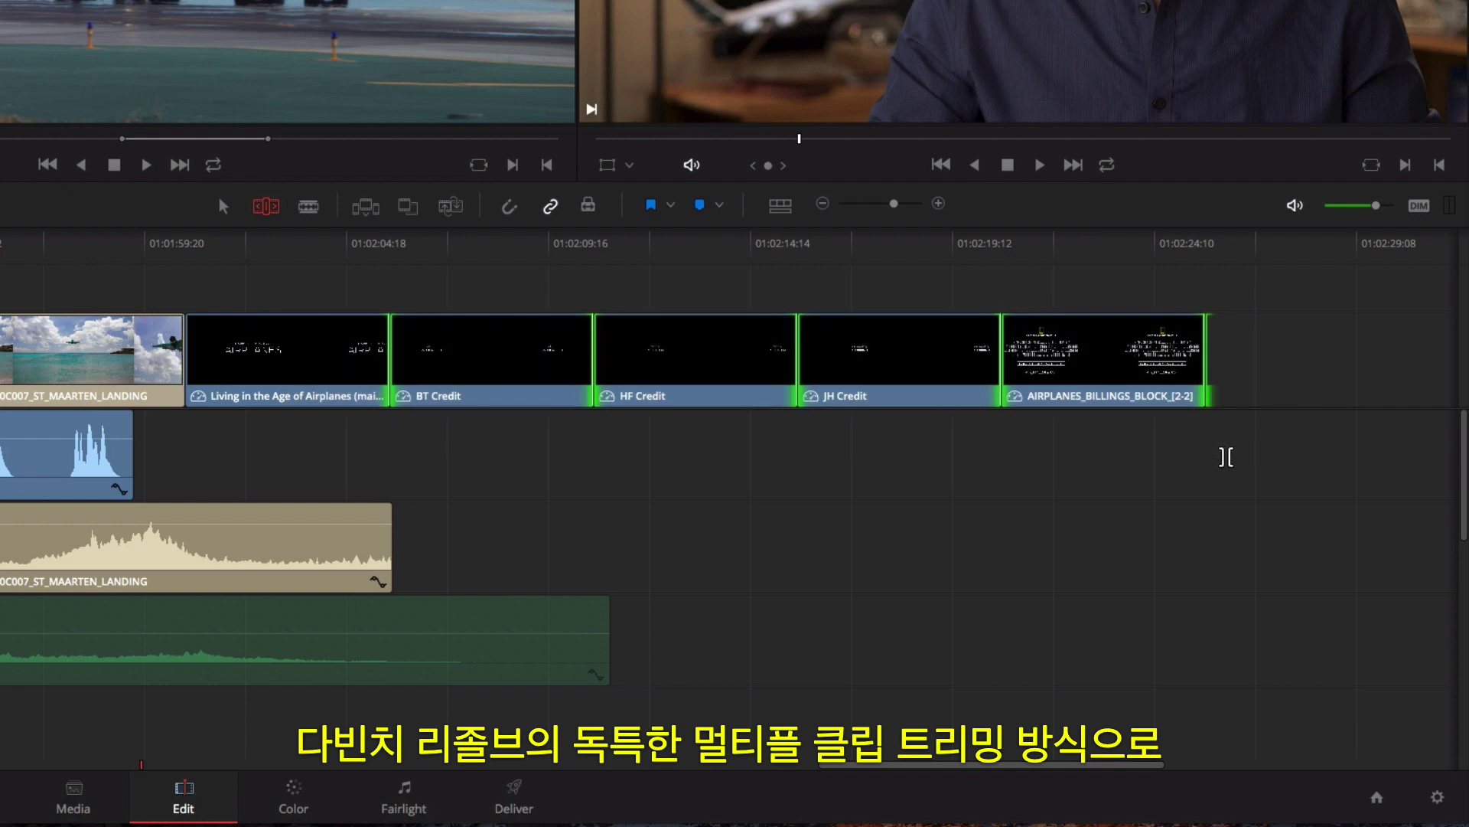
key(u)
drag(987, 364, 828, 375)
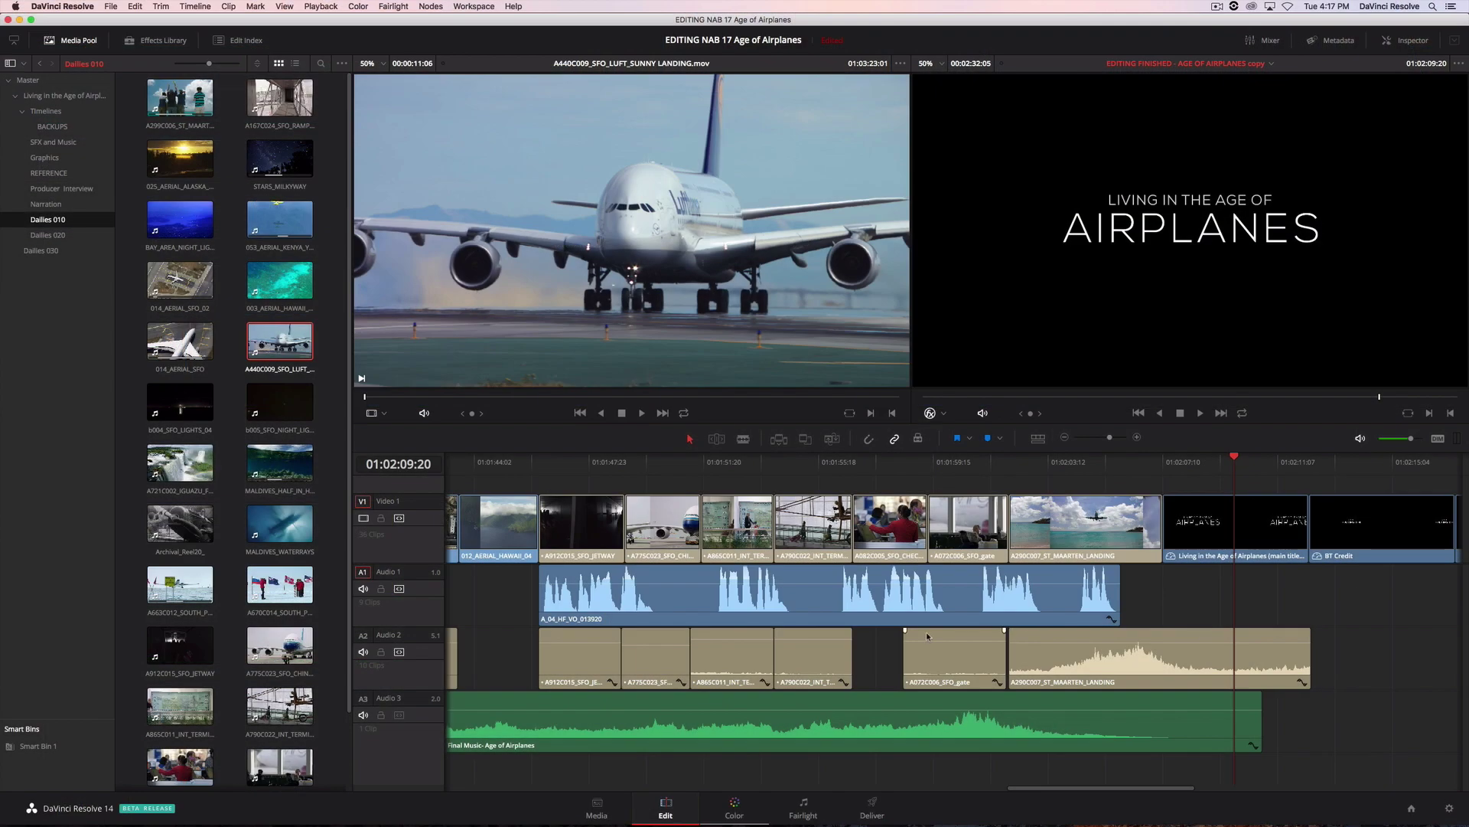
- Create a new keyboard set named 'My Keyboard' in Project Settings' Keyboard Mapping
click(111, 6)
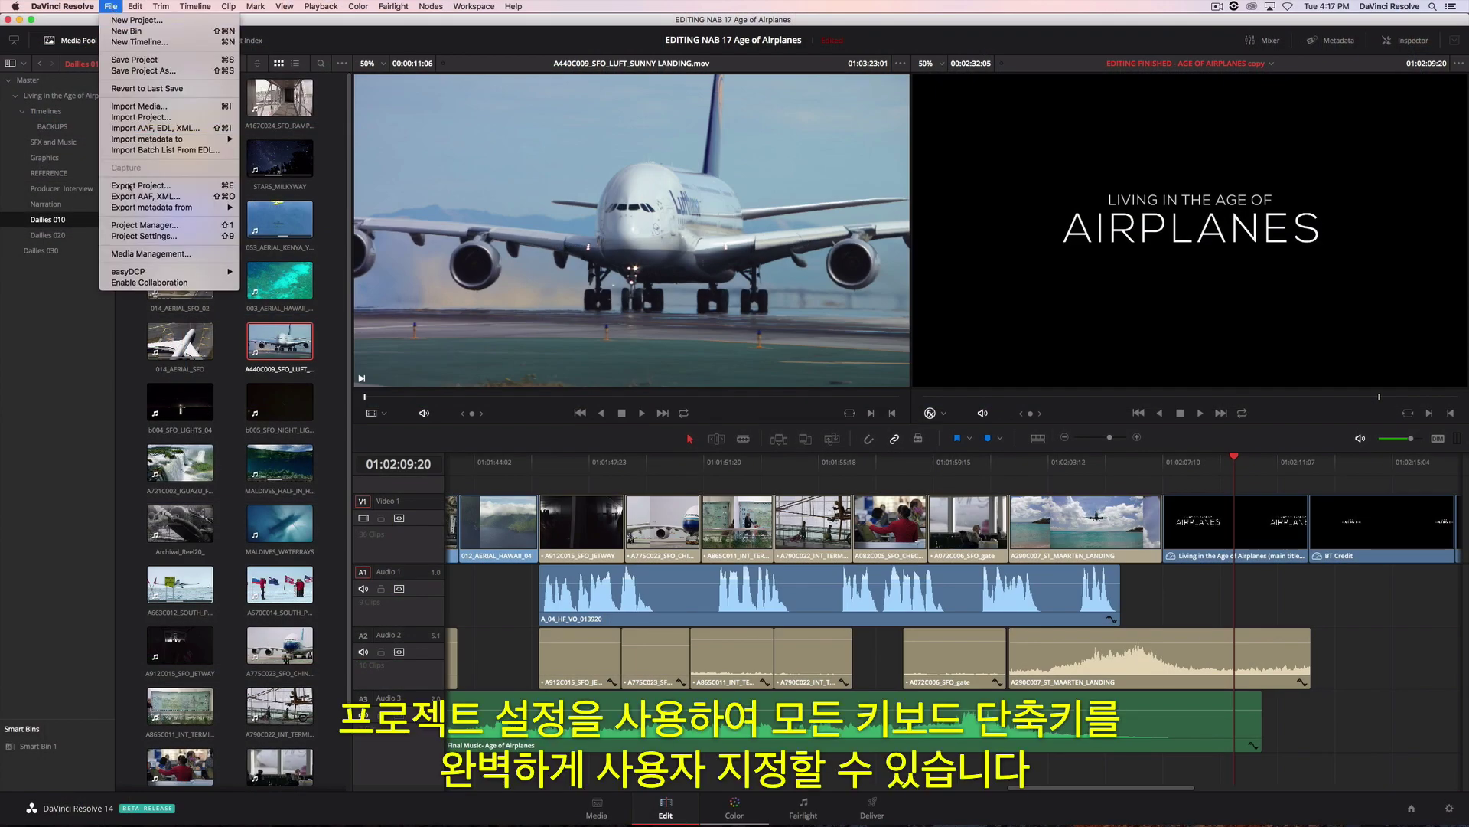
click(130, 237)
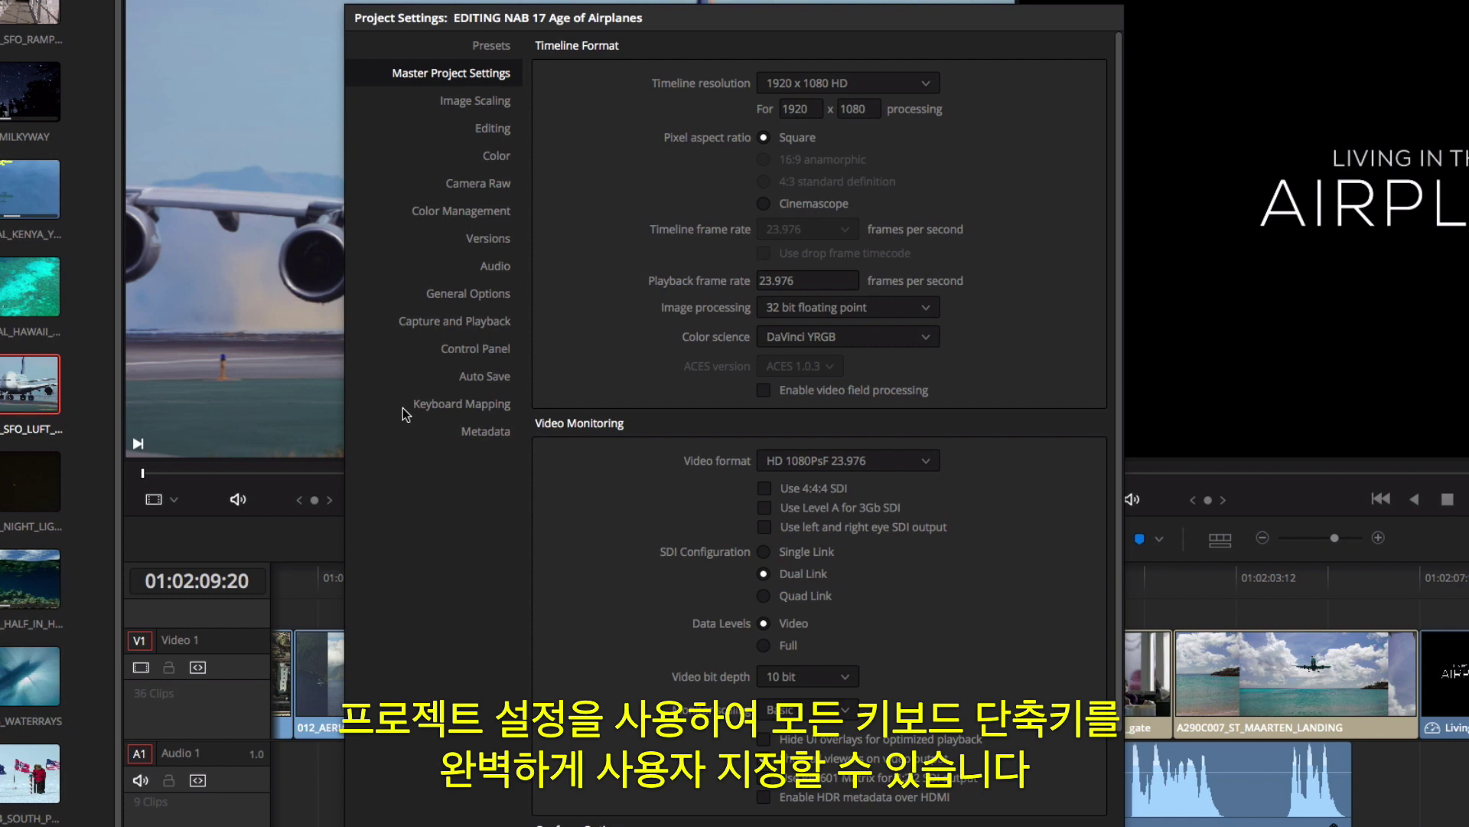
click(416, 406)
click(660, 86)
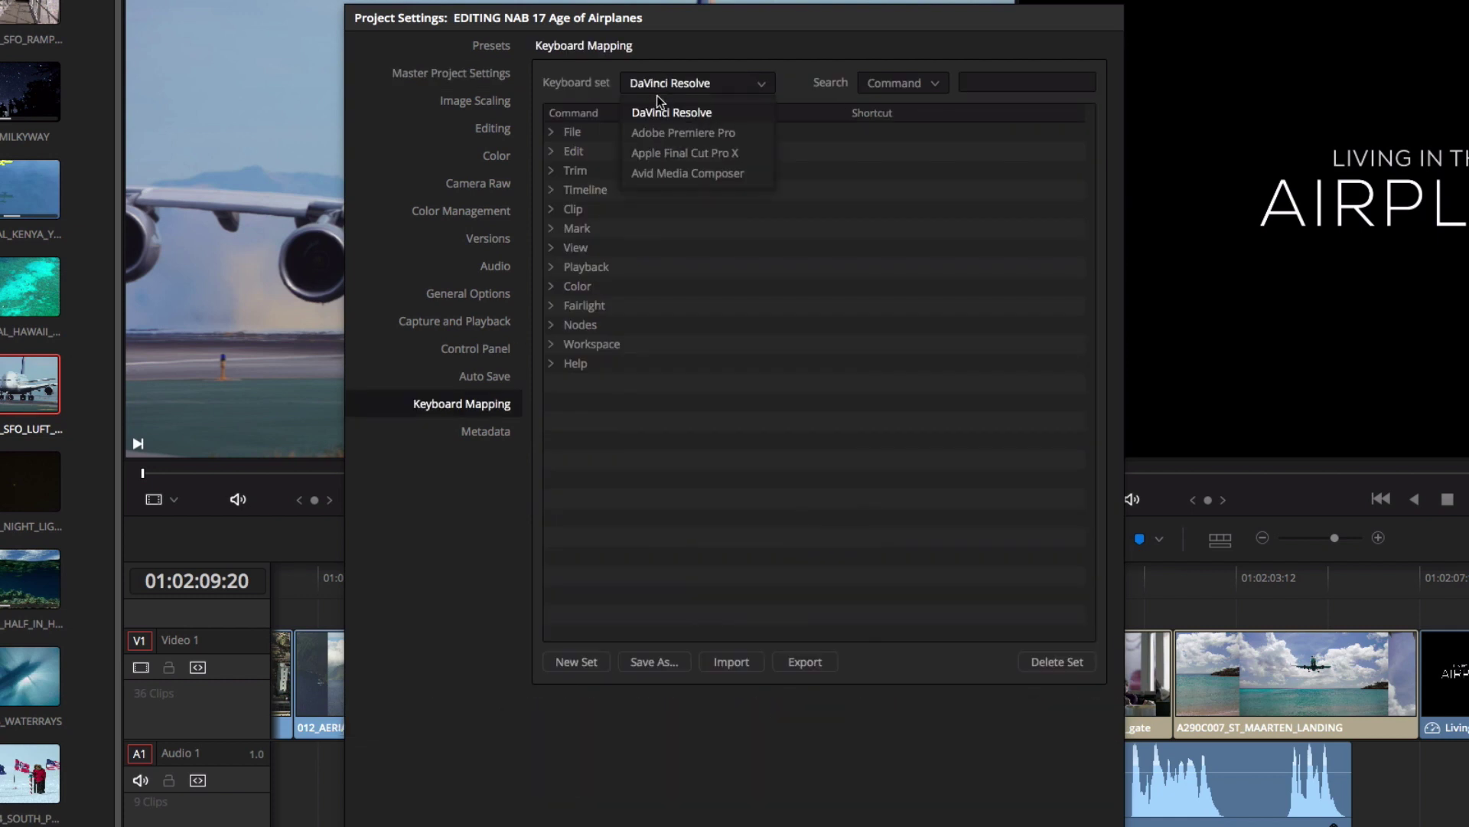
click(646, 113)
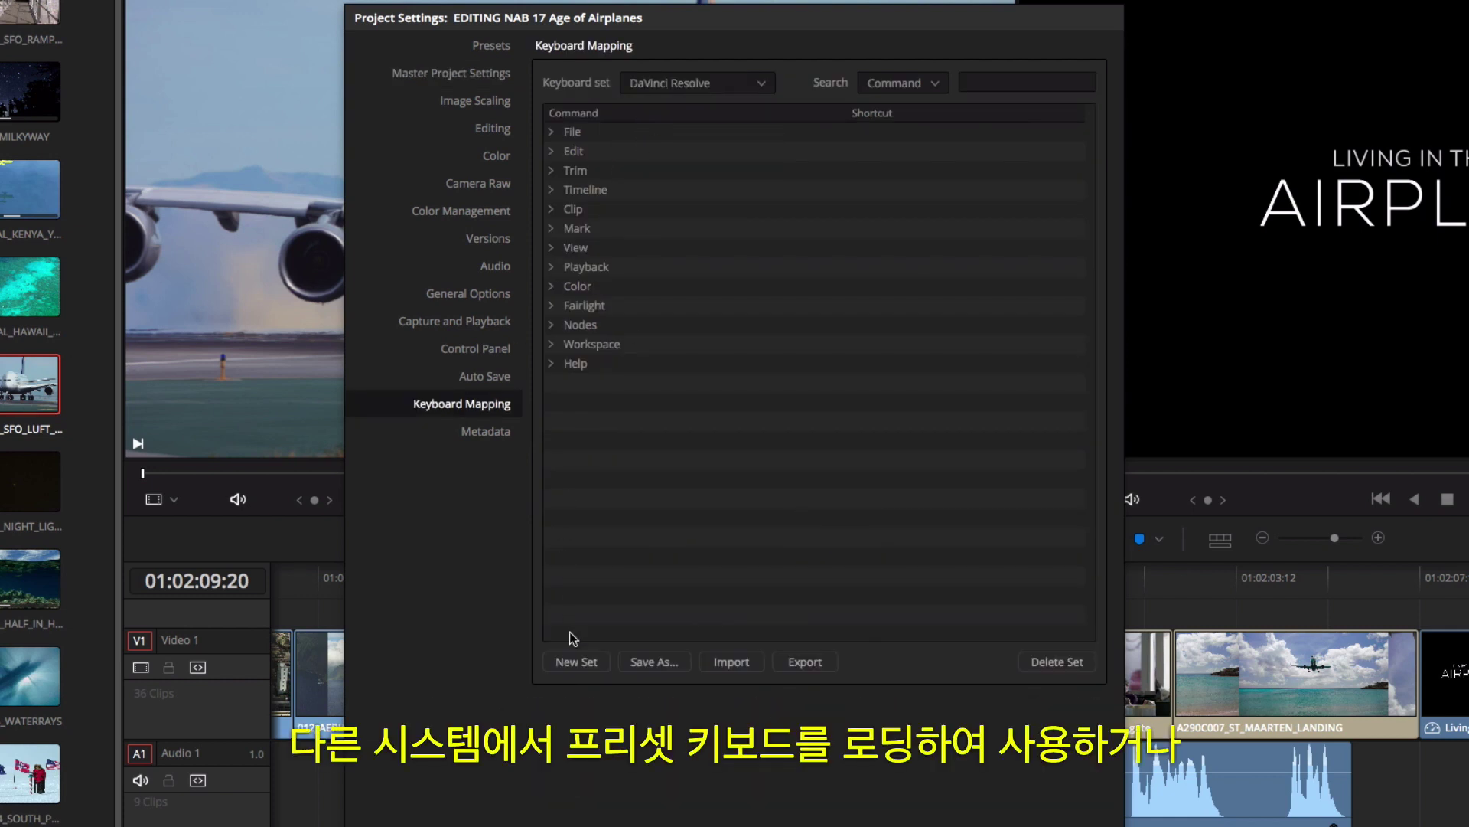
click(574, 662)
text(My K)
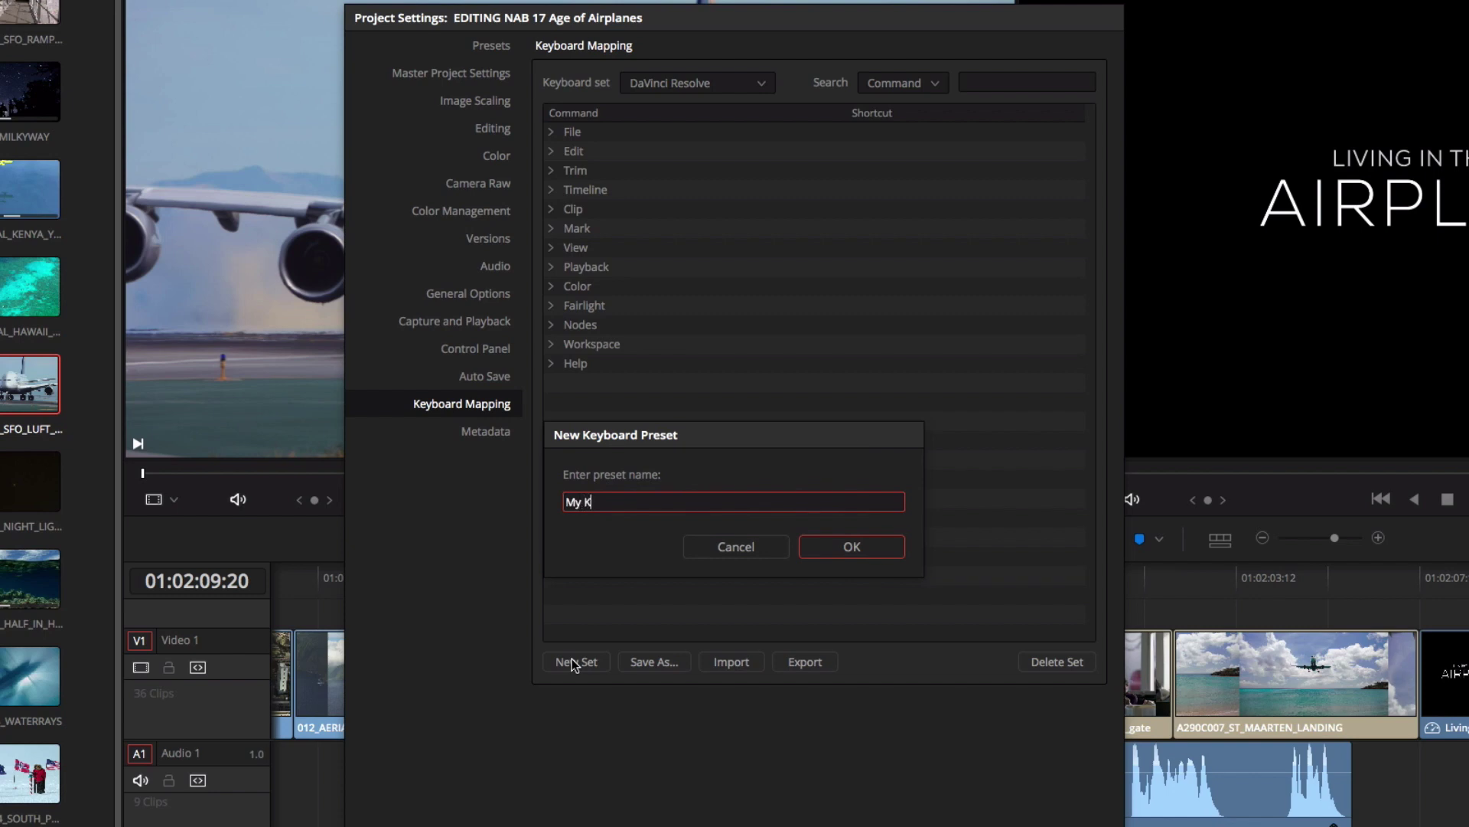
text(eyboard)
click(833, 553)
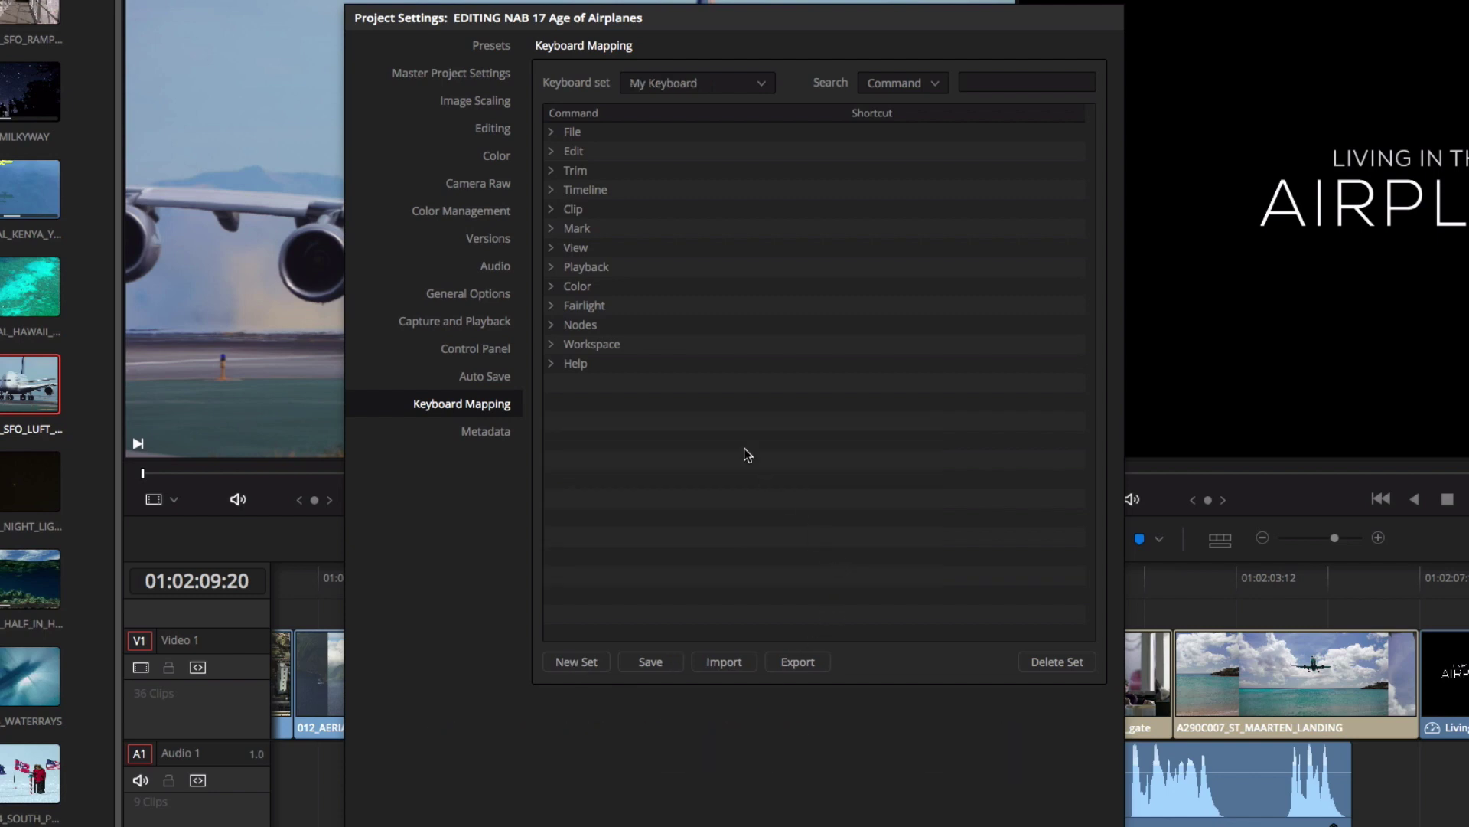
- Assign the shortcut P to Trim > Normal Edit Mode
click(549, 171)
click(723, 192)
click(855, 193)
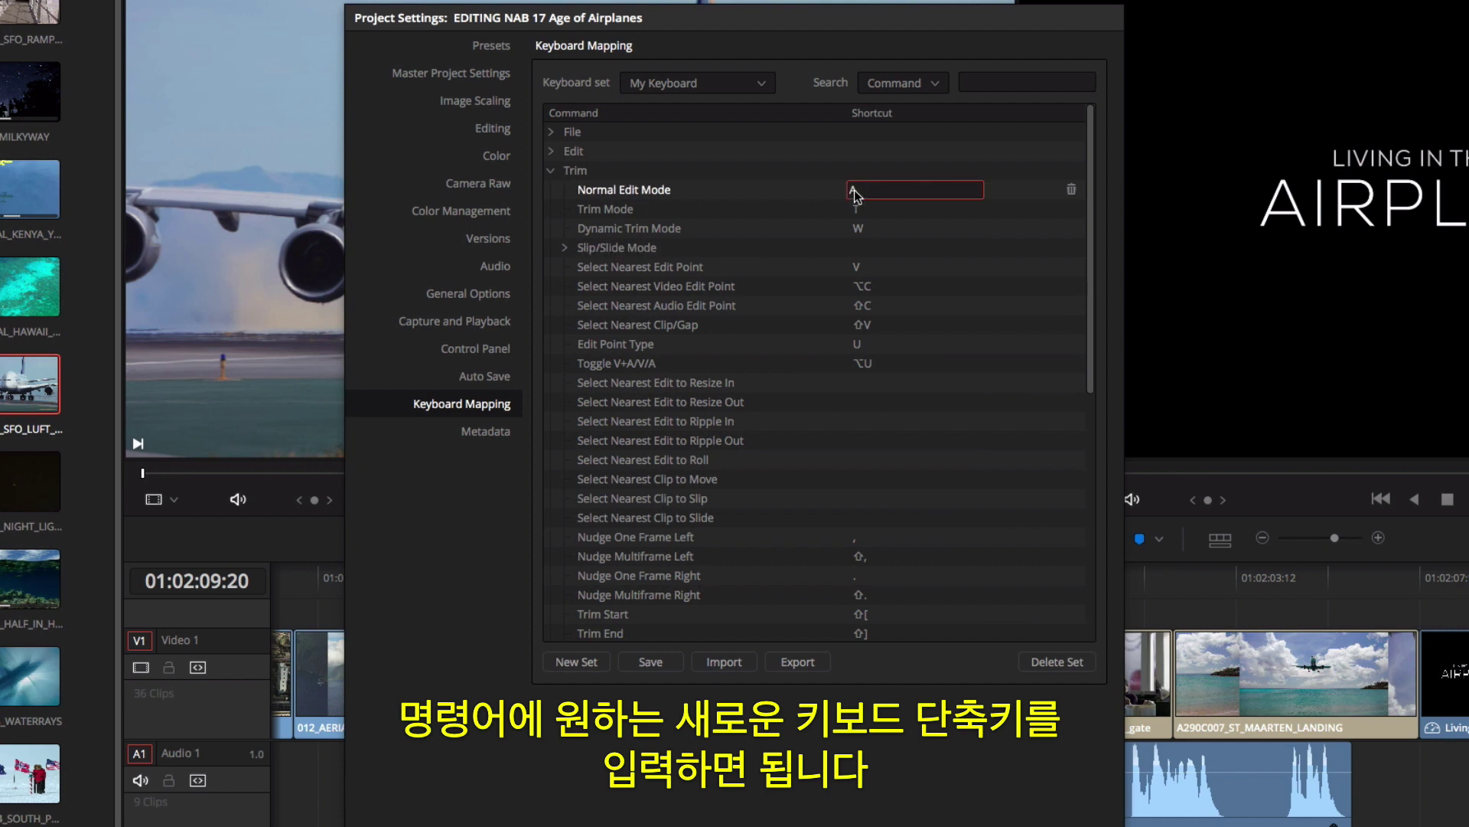
click(891, 213)
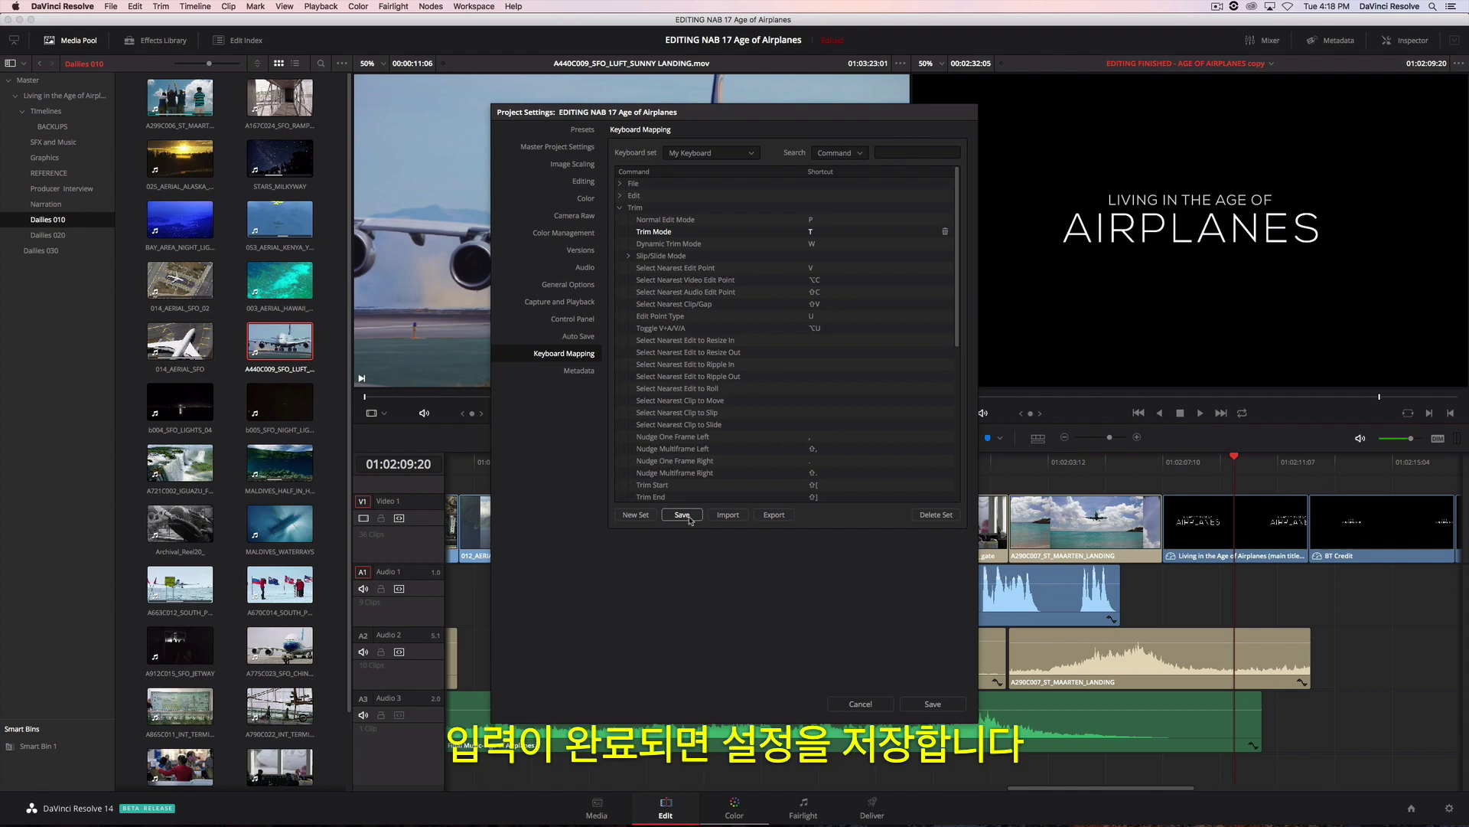
- Save the keyboard set, then play the timeline from the Maldives clip
click(955, 703)
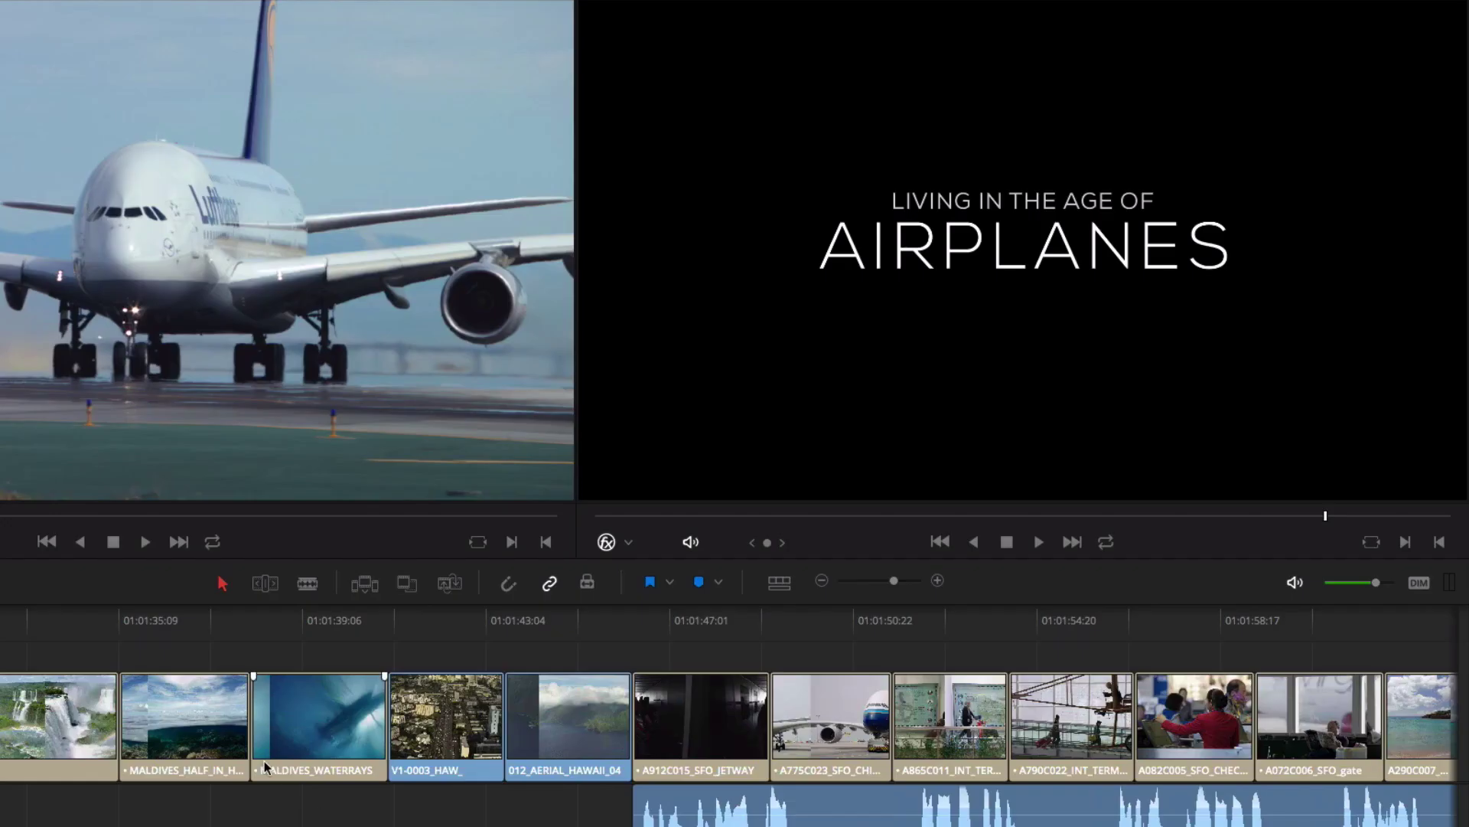
click(129, 622)
key(space)
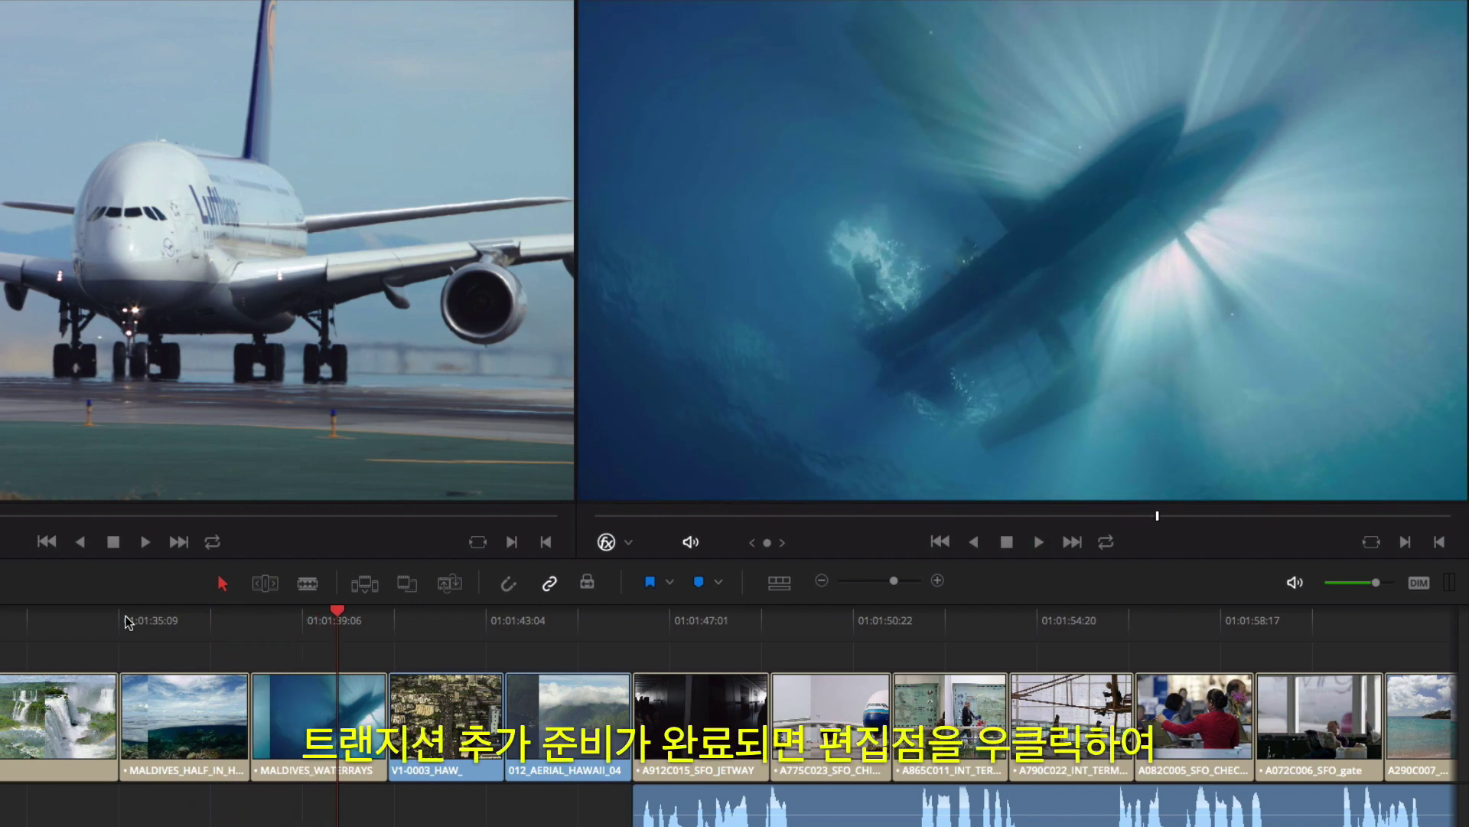
- Add a 24-frame cross dissolve between the Maldives clips and shorten it to 0.8 seconds
right_click(250, 710)
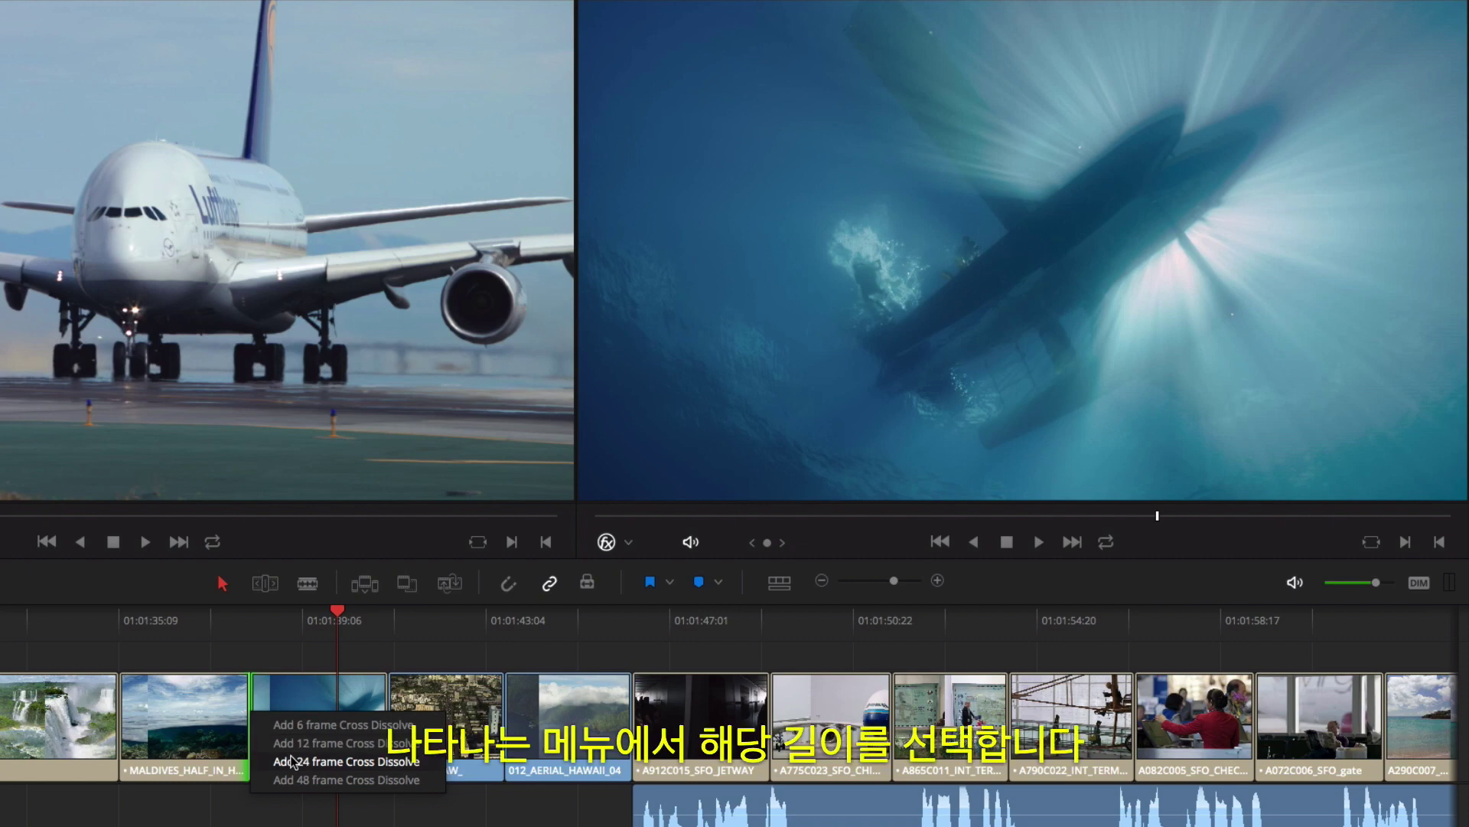
click(294, 760)
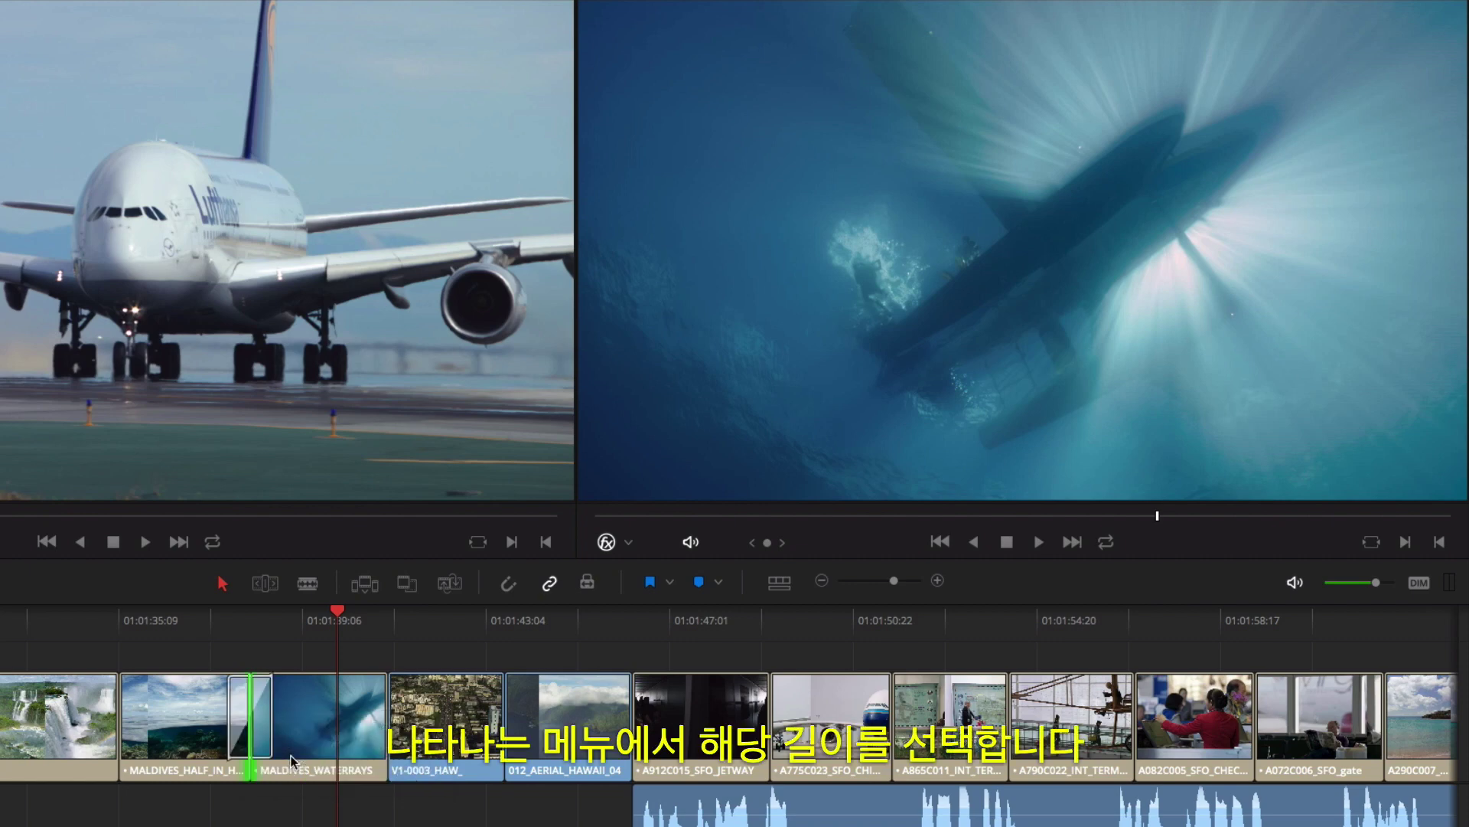
click(136, 617)
key(space)
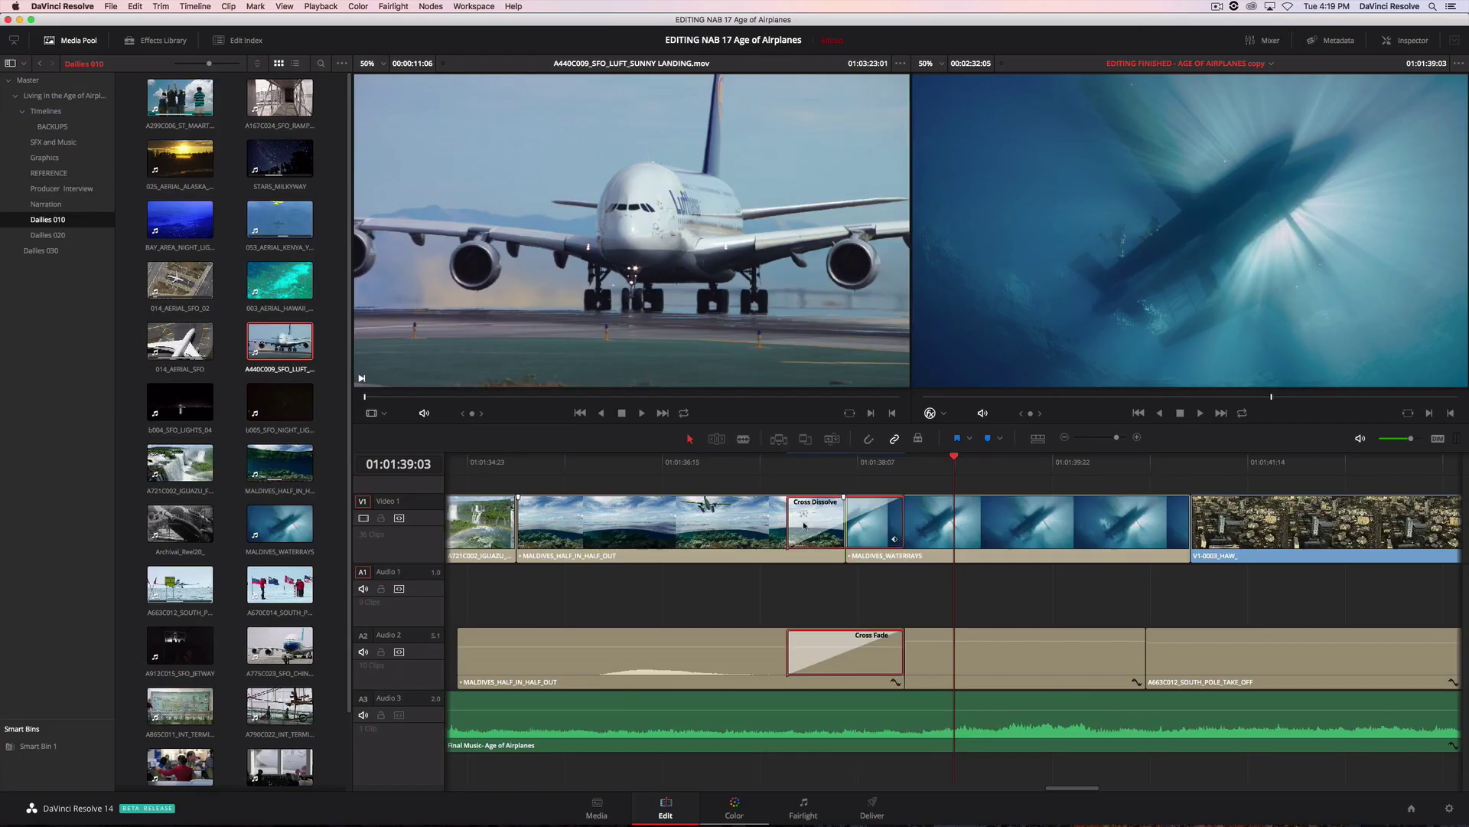
double_click(804, 525)
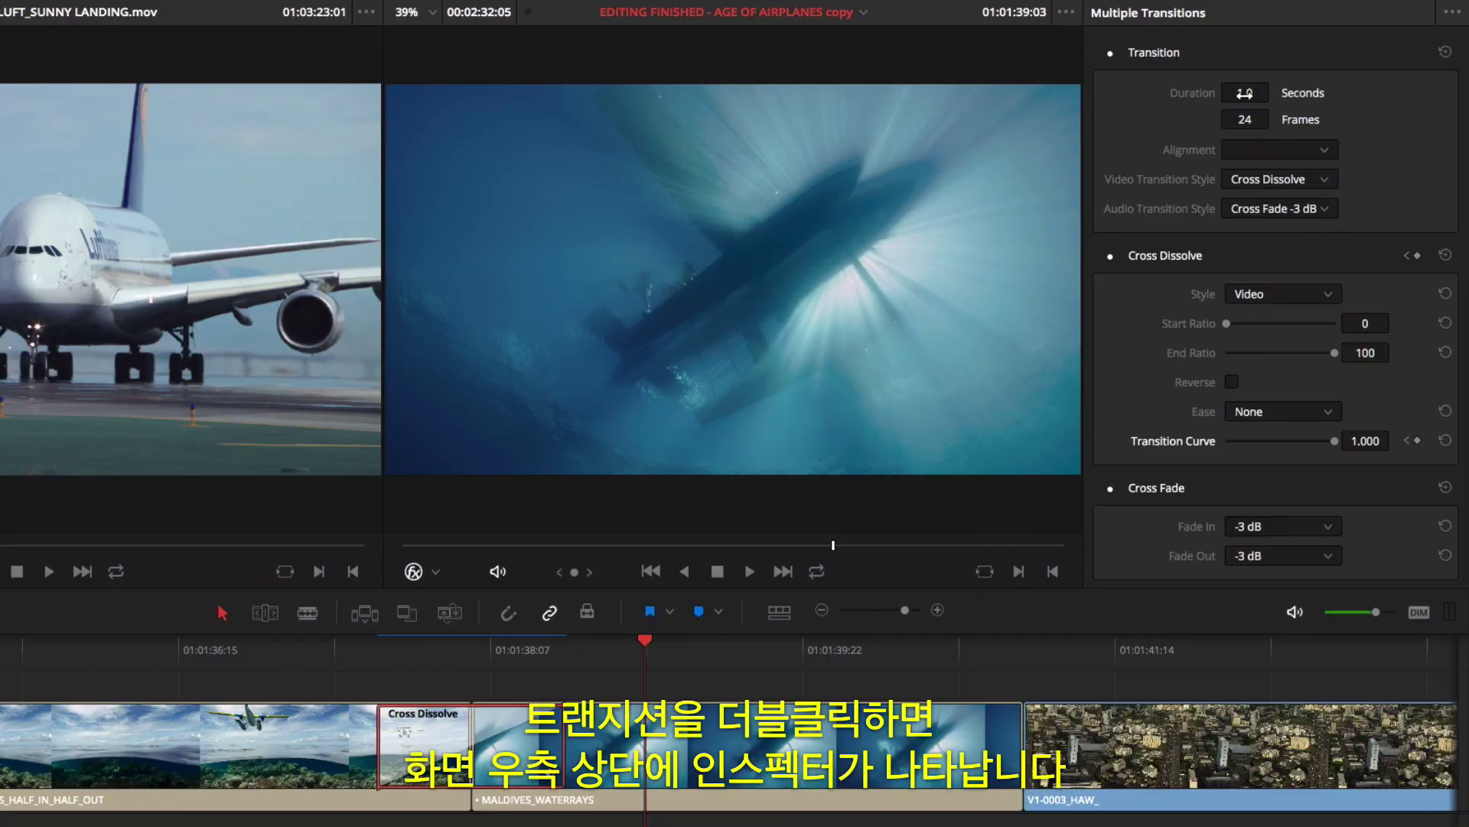
drag(1245, 92, 1274, 91)
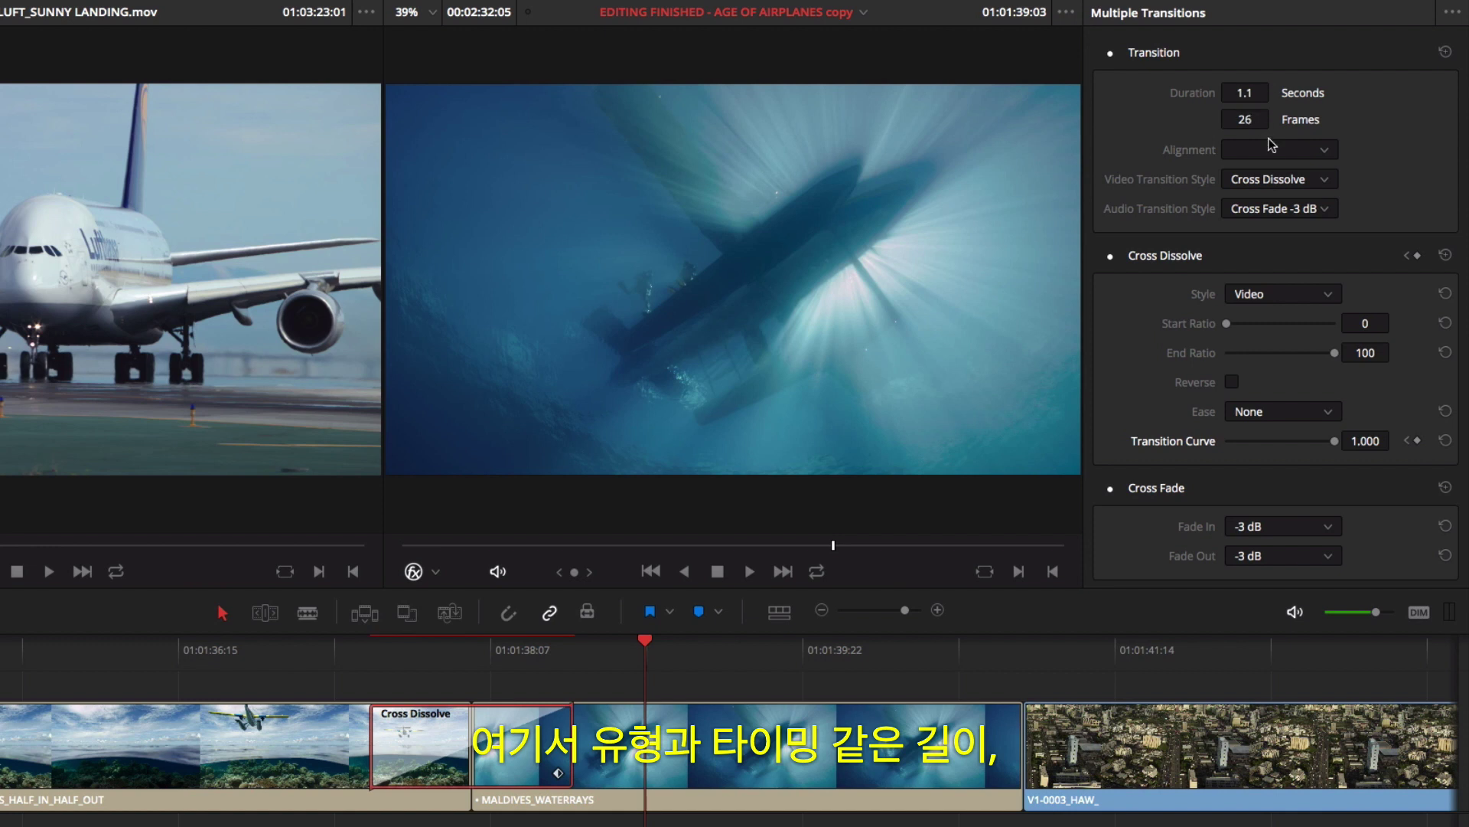
- Center the Maldives cross dissolve on its edit and set its style to Film
click(1271, 148)
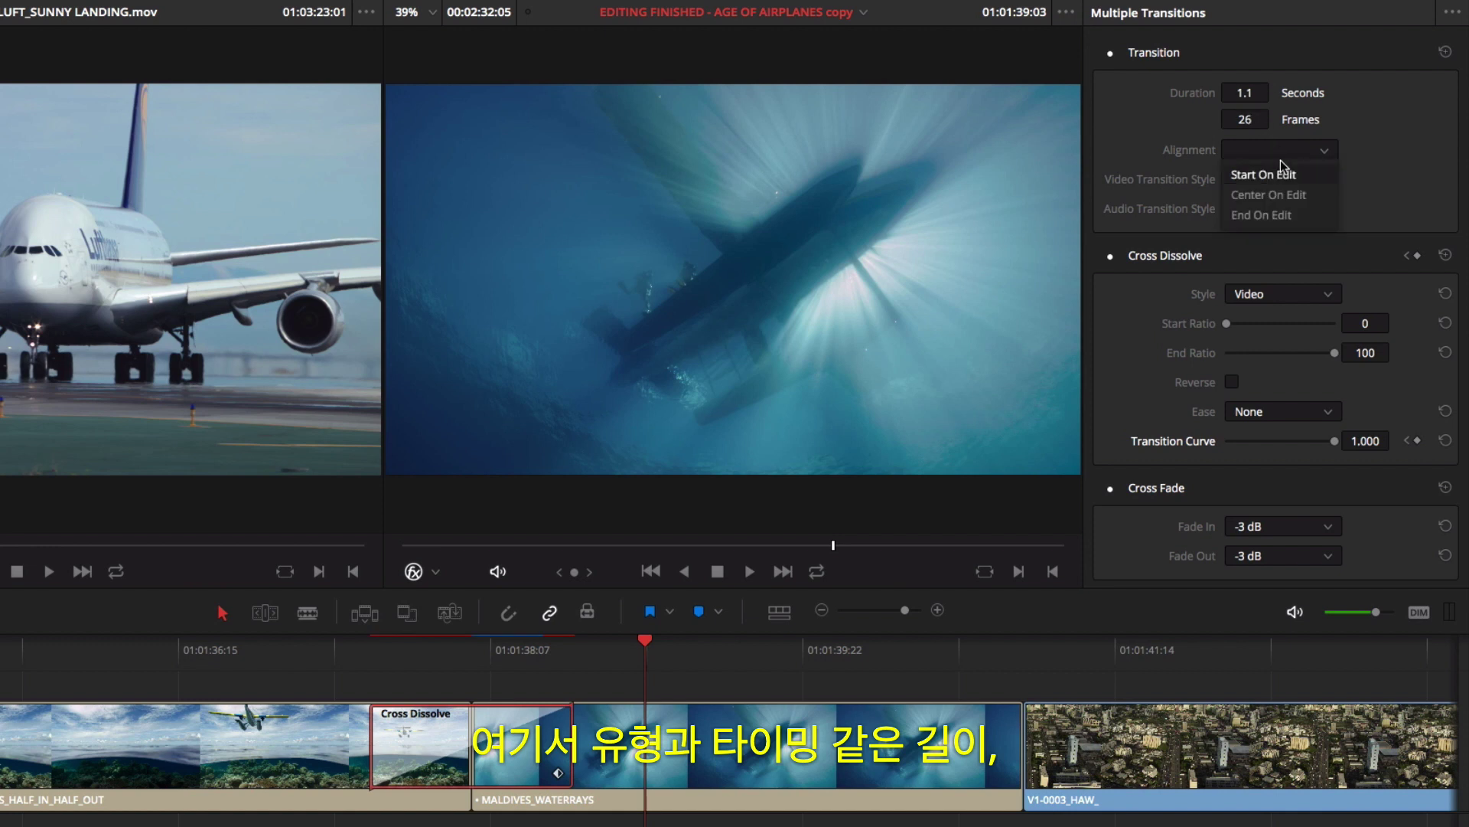
click(1285, 196)
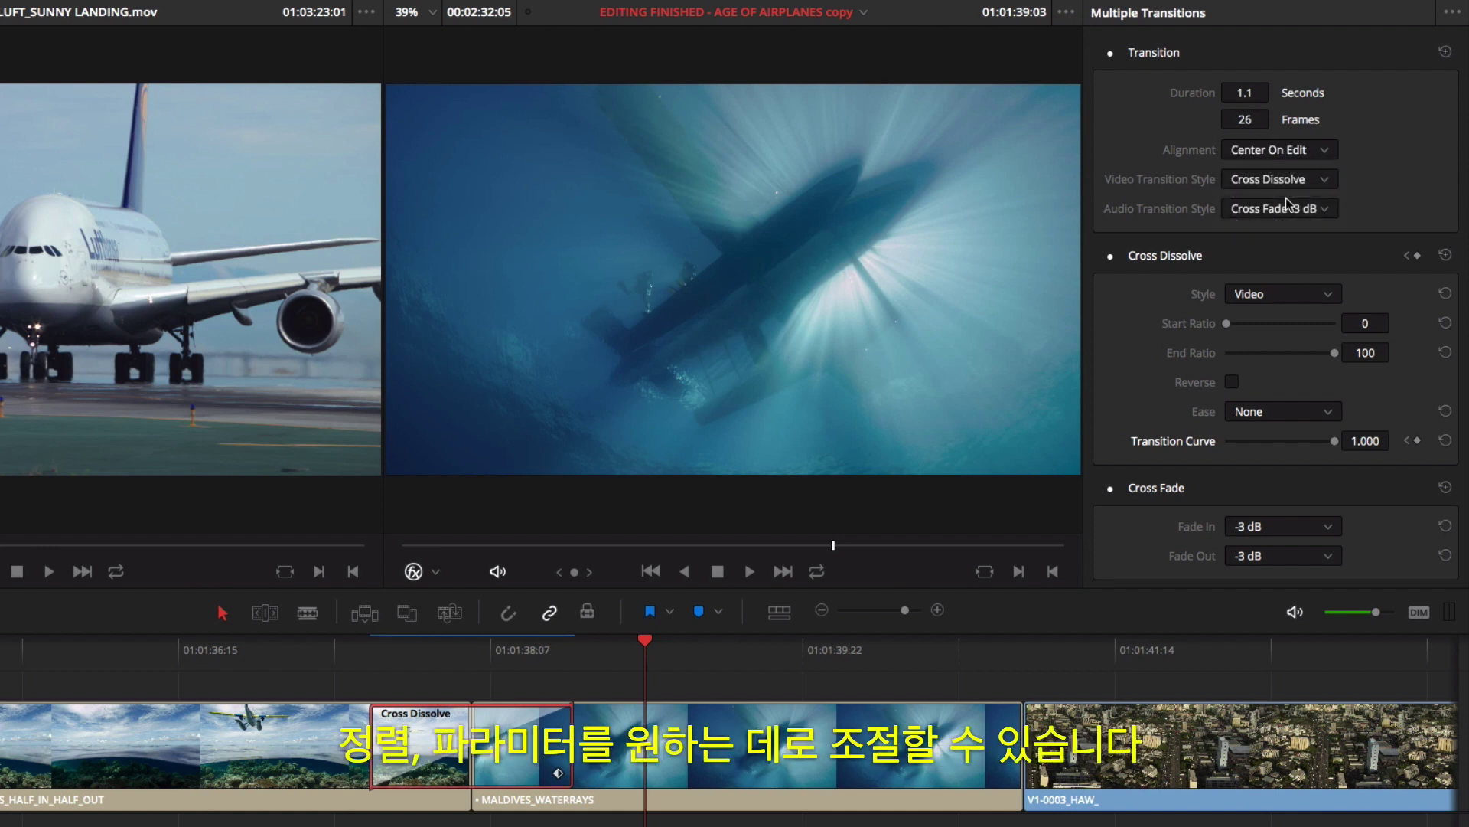
click(1304, 295)
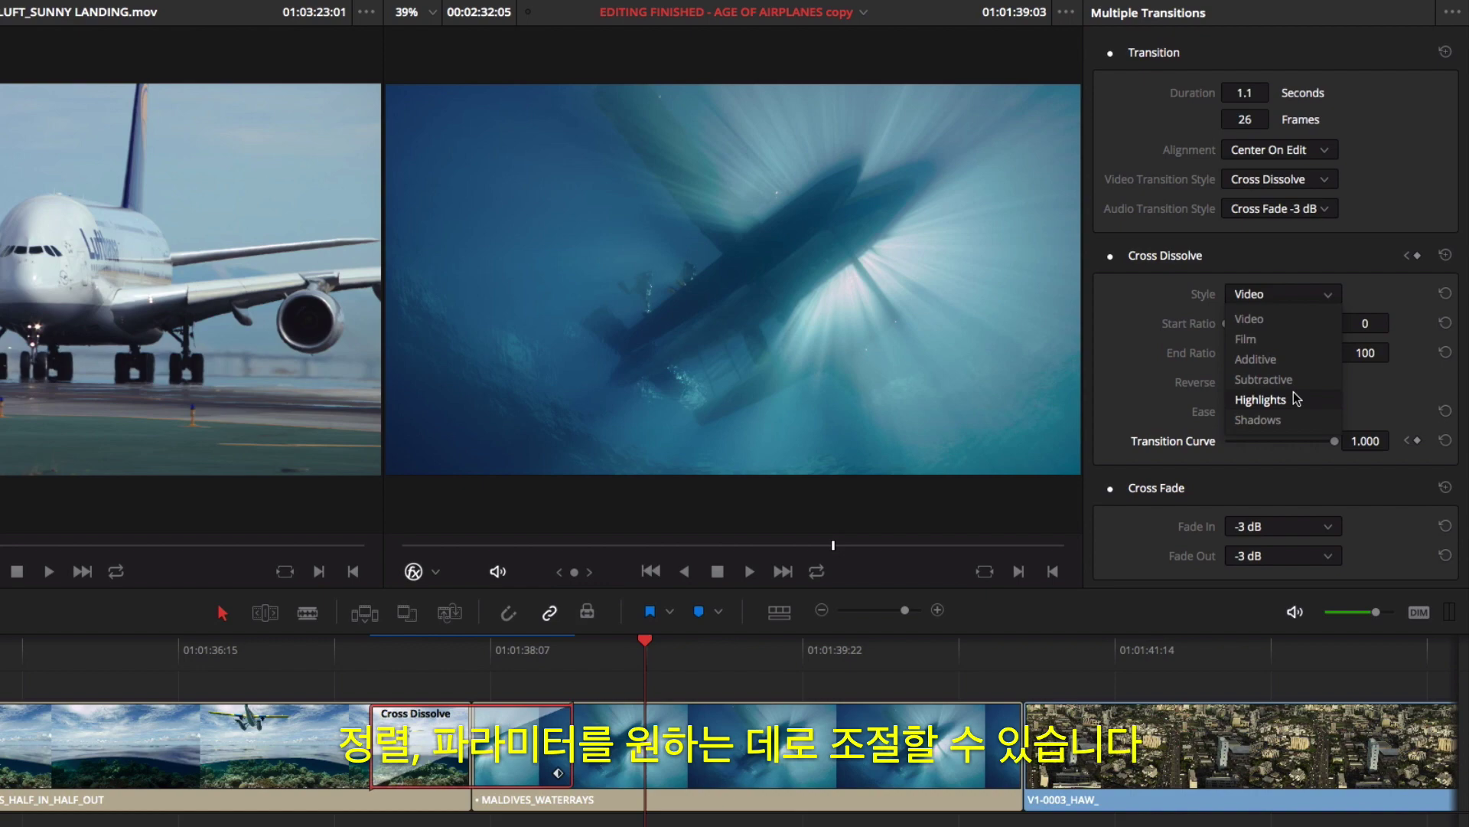
click(1285, 339)
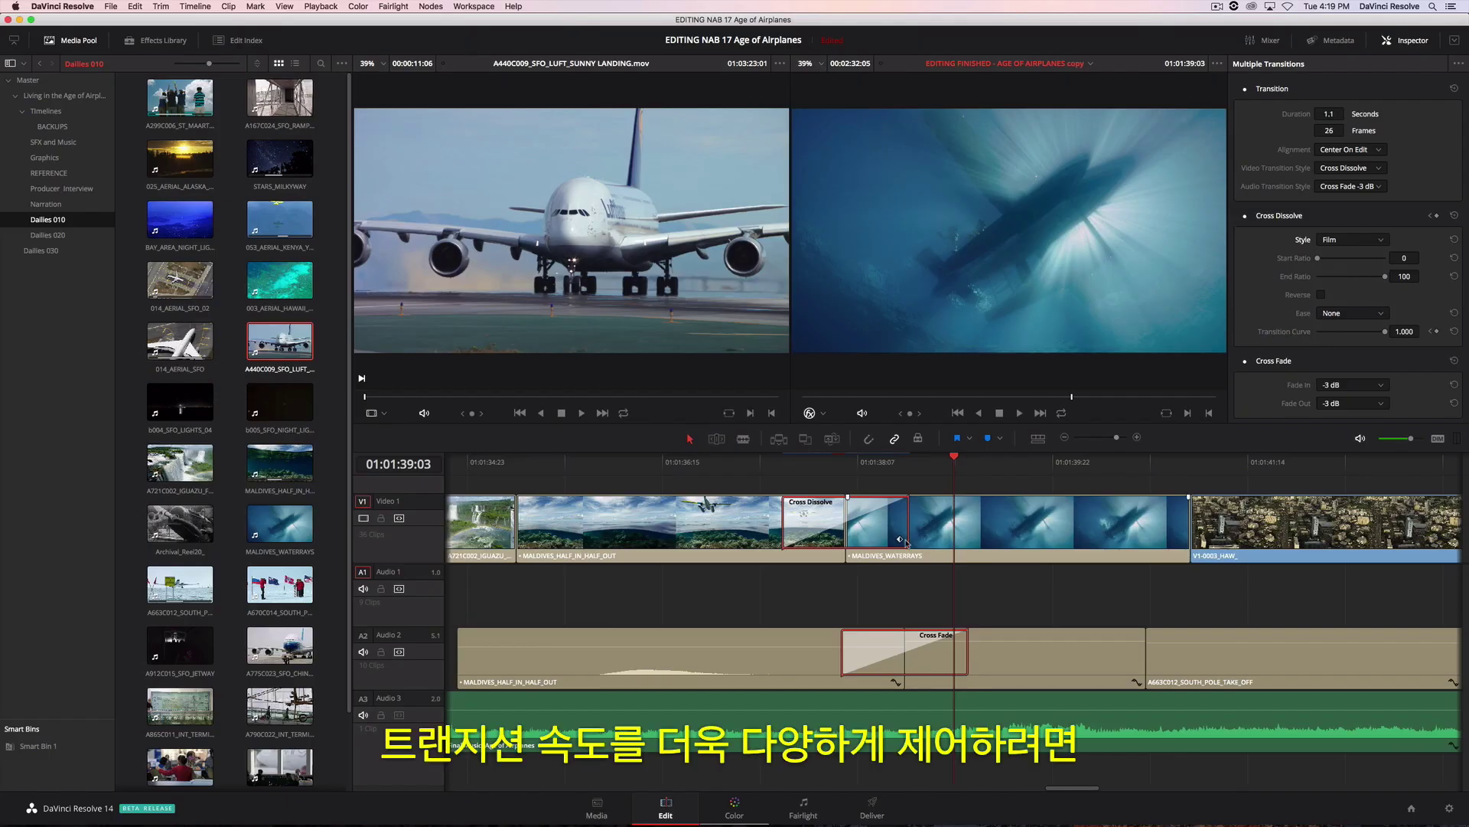
- Reshape the dissolve's timing curve into an S-shaped ease-in-out in the timeline curve editor
click(902, 539)
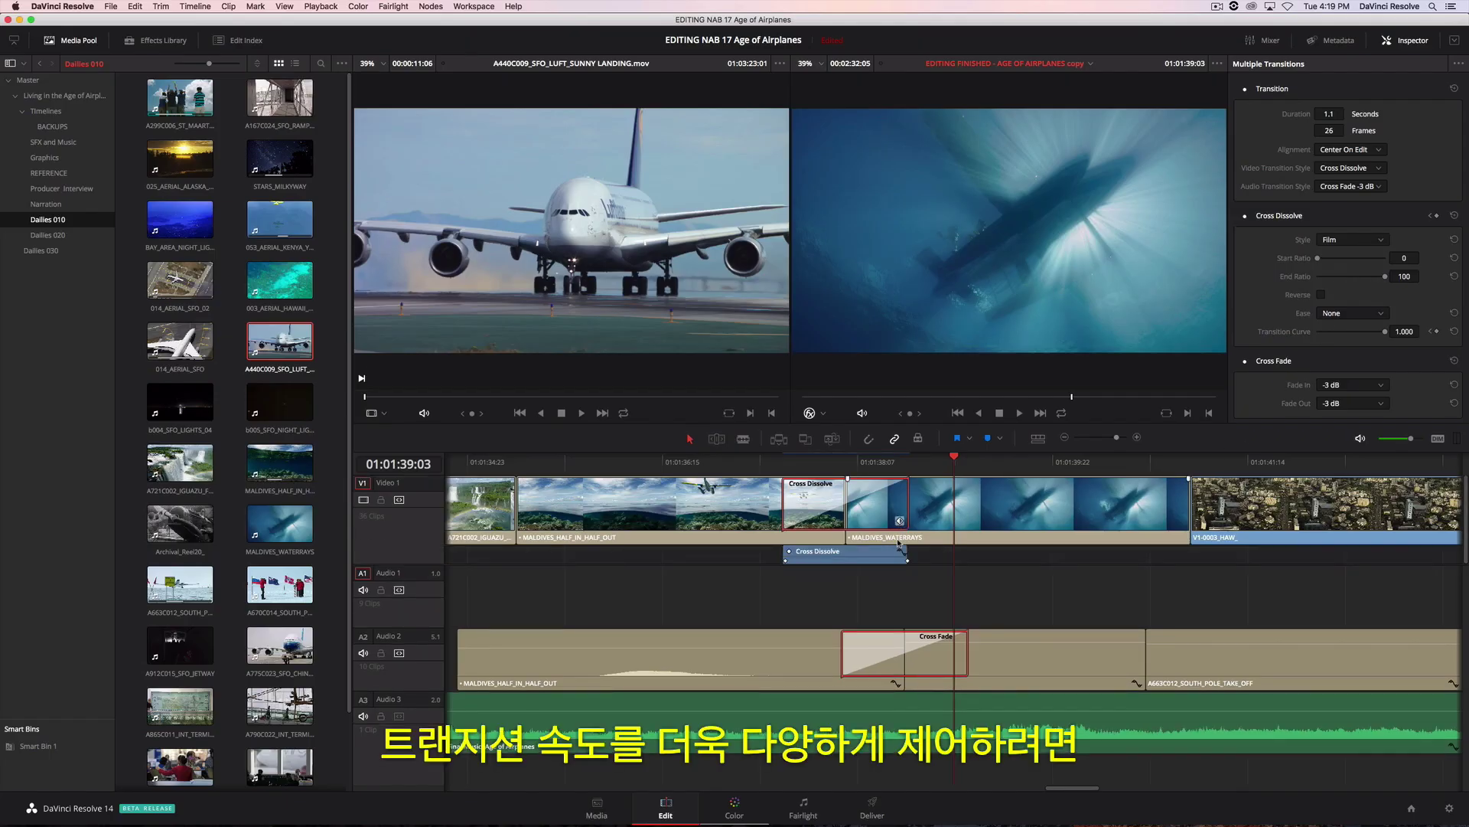
click(902, 551)
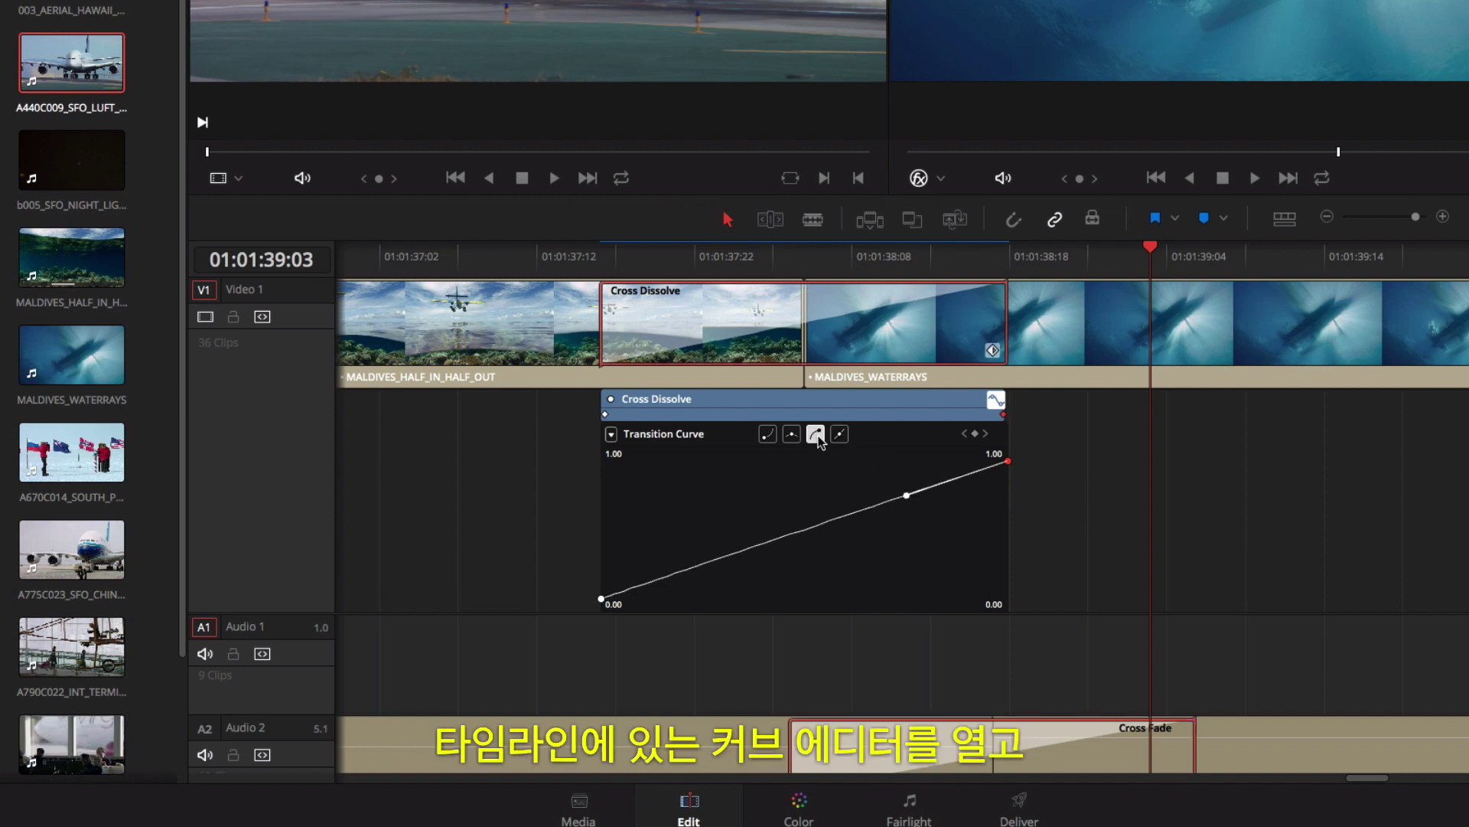
drag(906, 495, 903, 476)
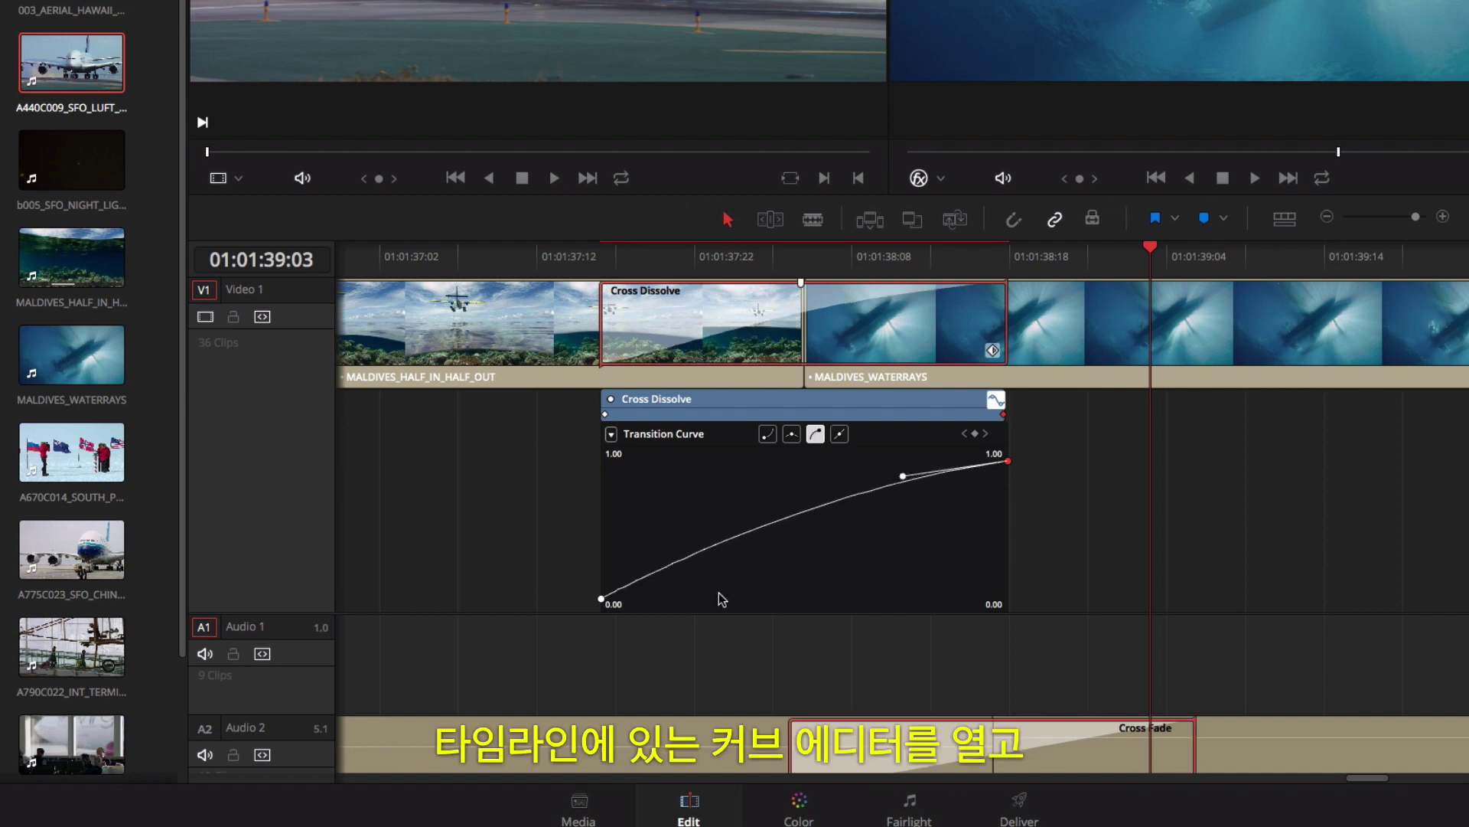
click(767, 435)
drag(708, 598, 621, 596)
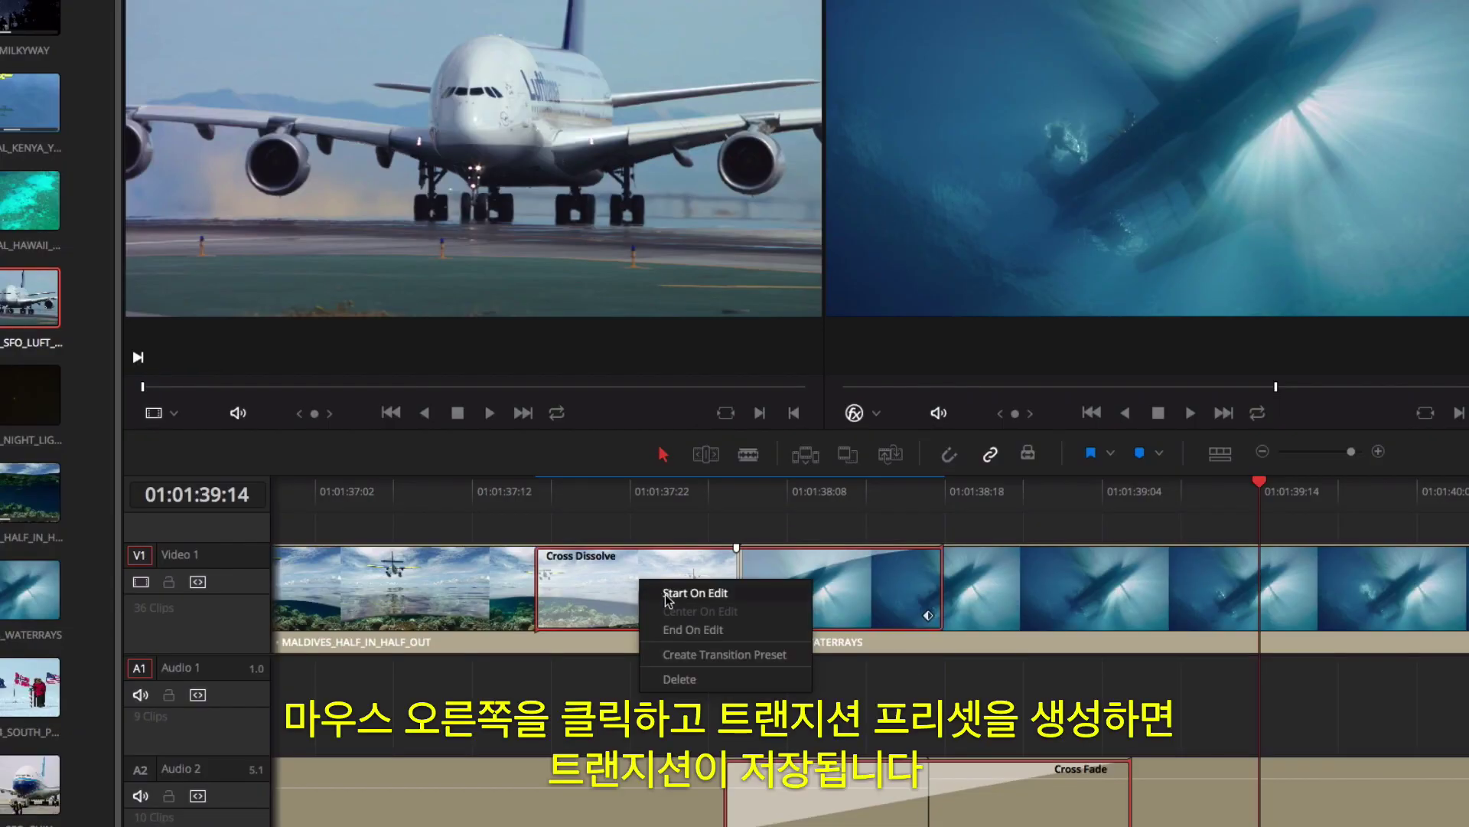
- Create a transition preset from the customized Maldives dissolve, named 'Film Dissolve'
click(686, 656)
text(F)
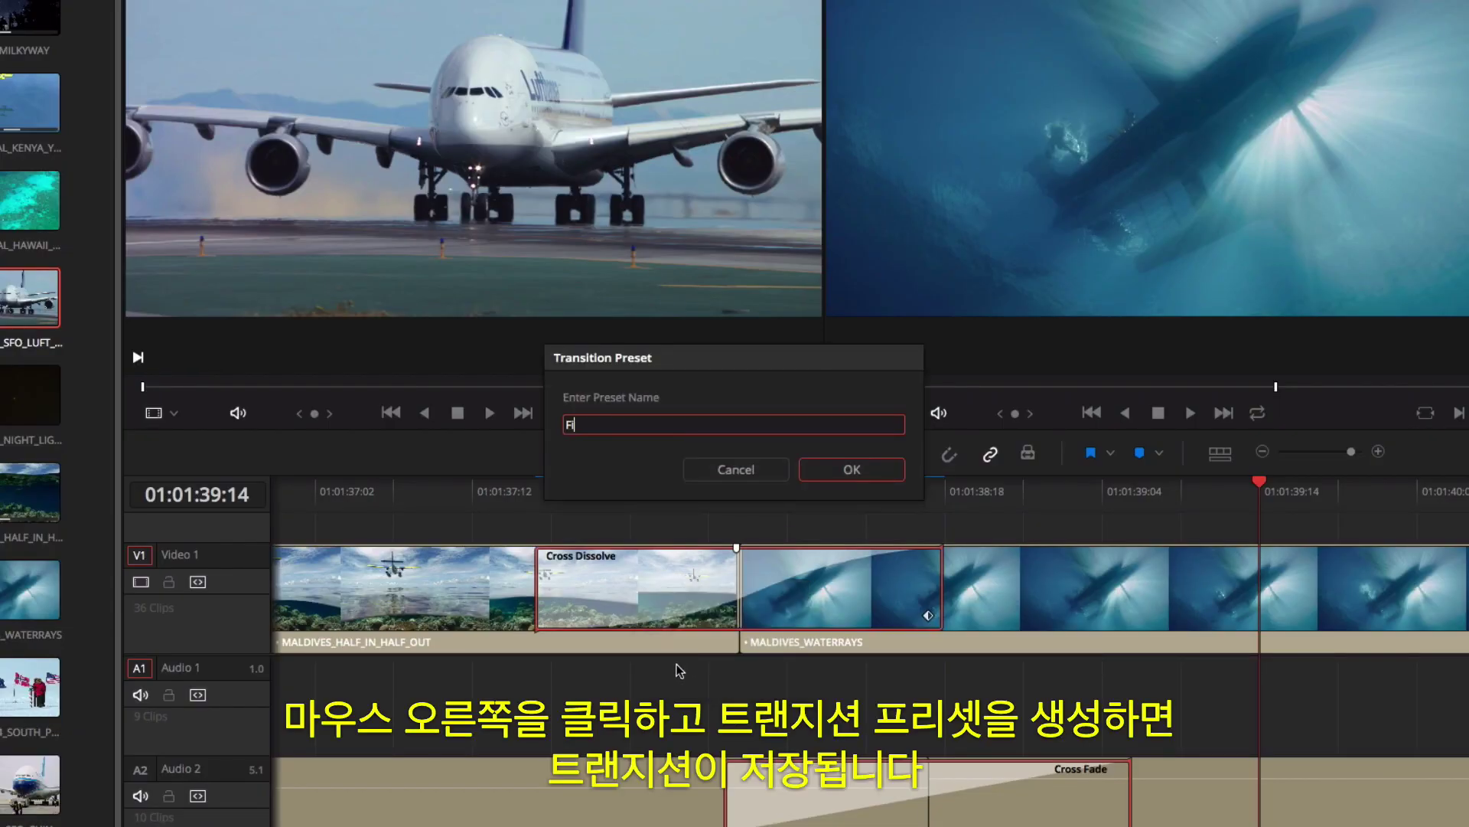
text(ilm Dissolve)
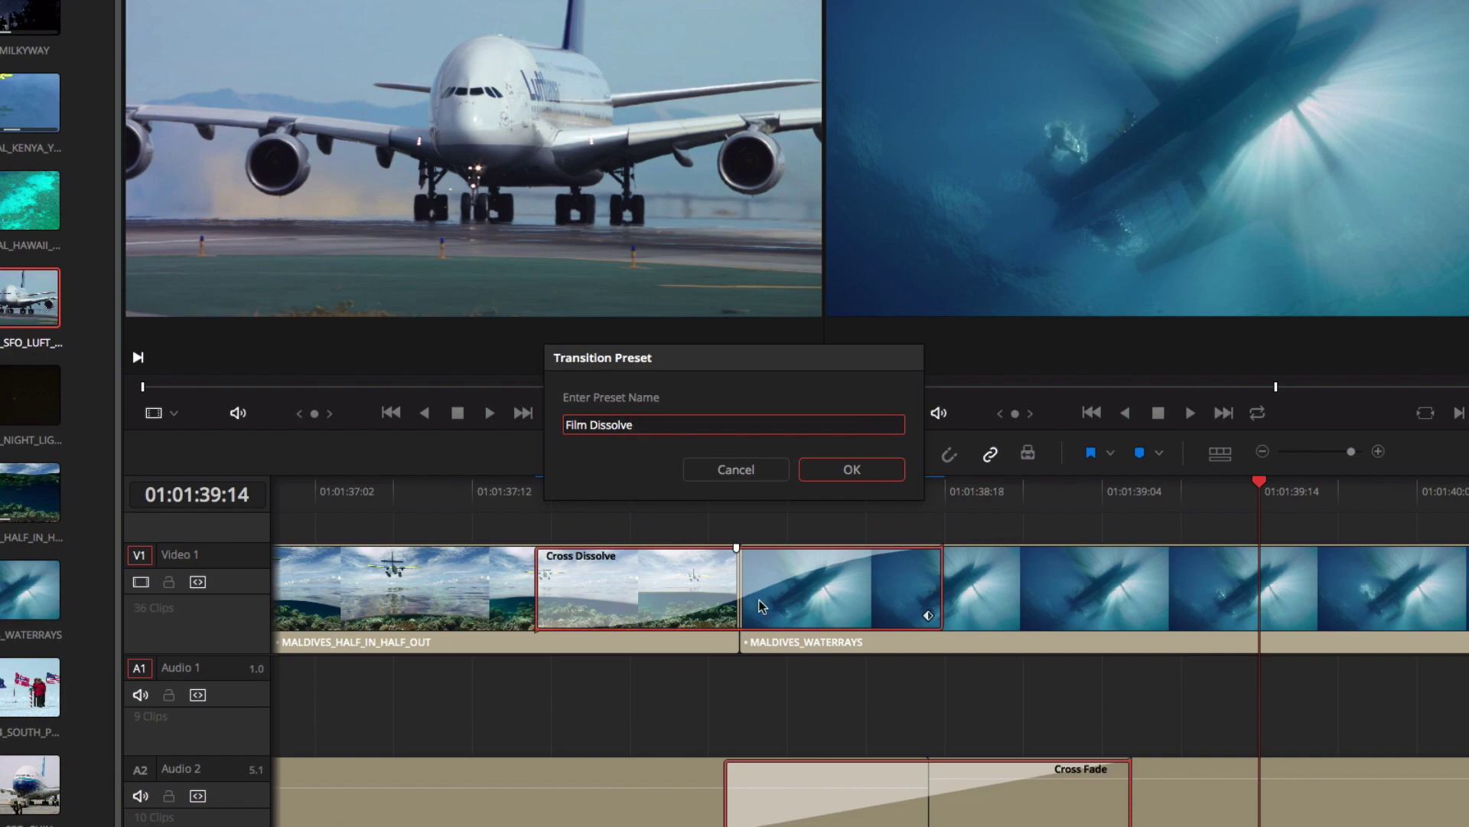
click(844, 470)
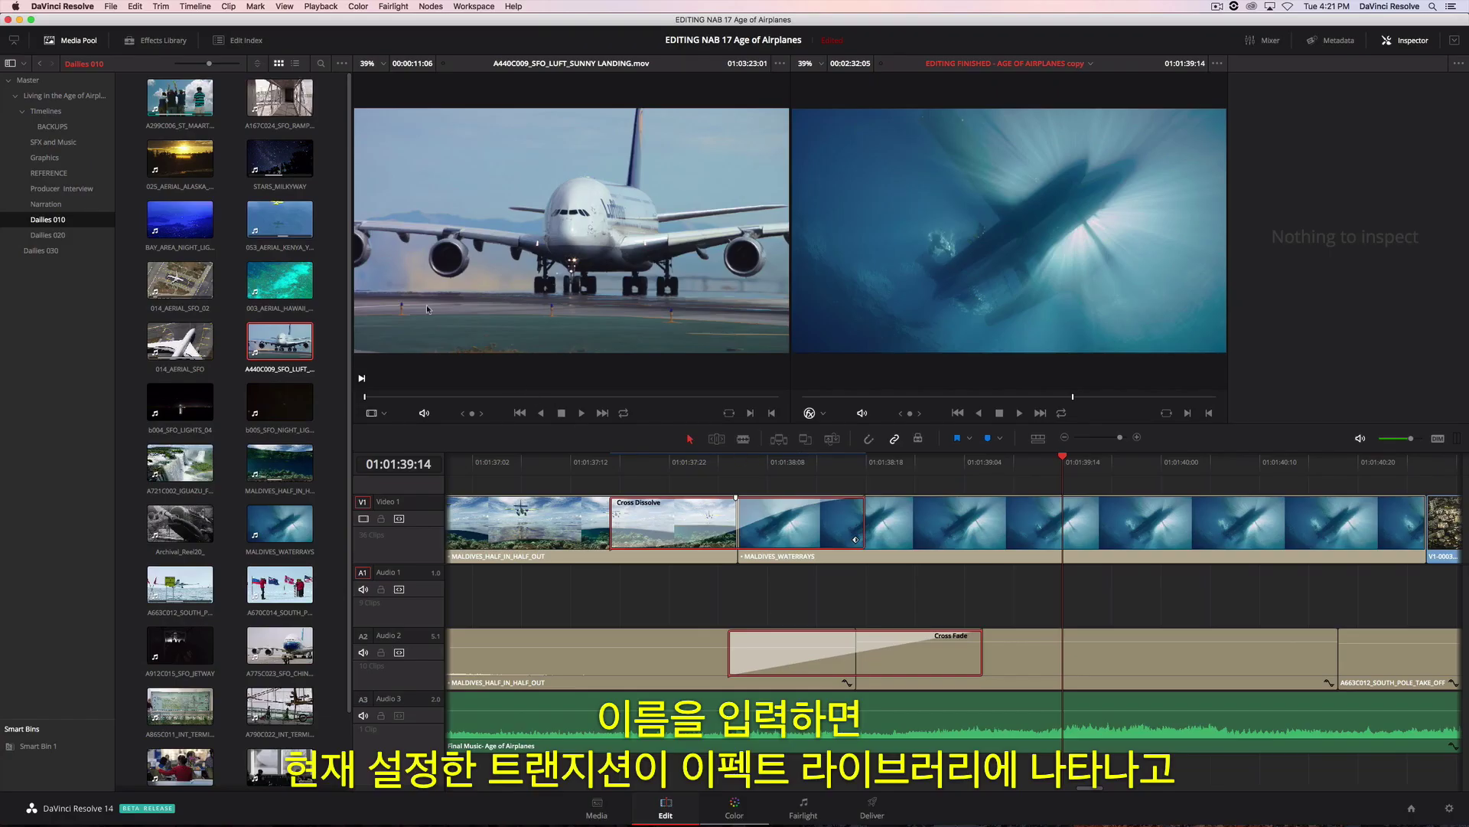
- Open the Effects Library, scroll Video Transitions to Film Dissolve, then browse the OpenFX filters
click(157, 45)
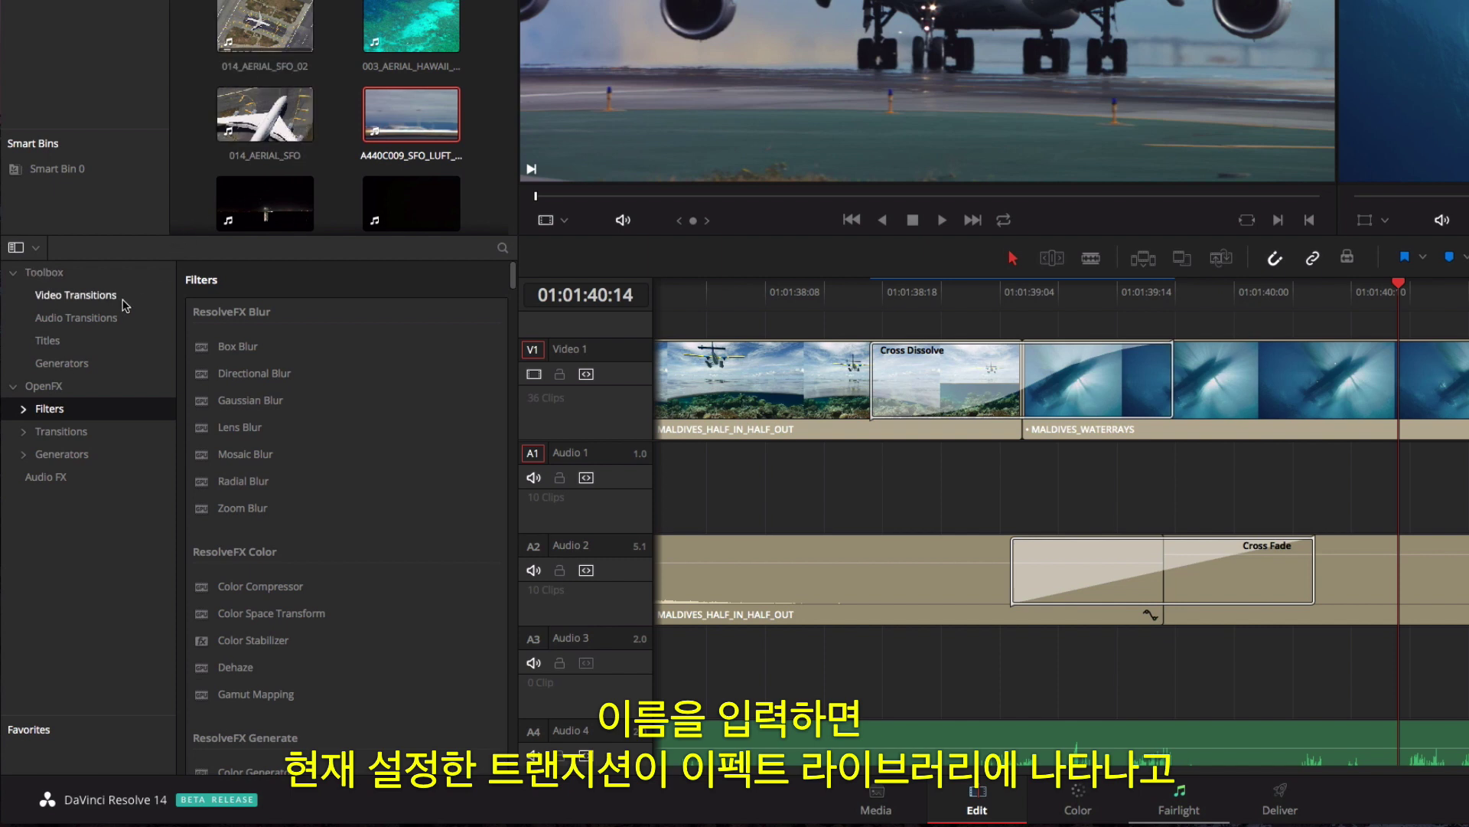
click(120, 302)
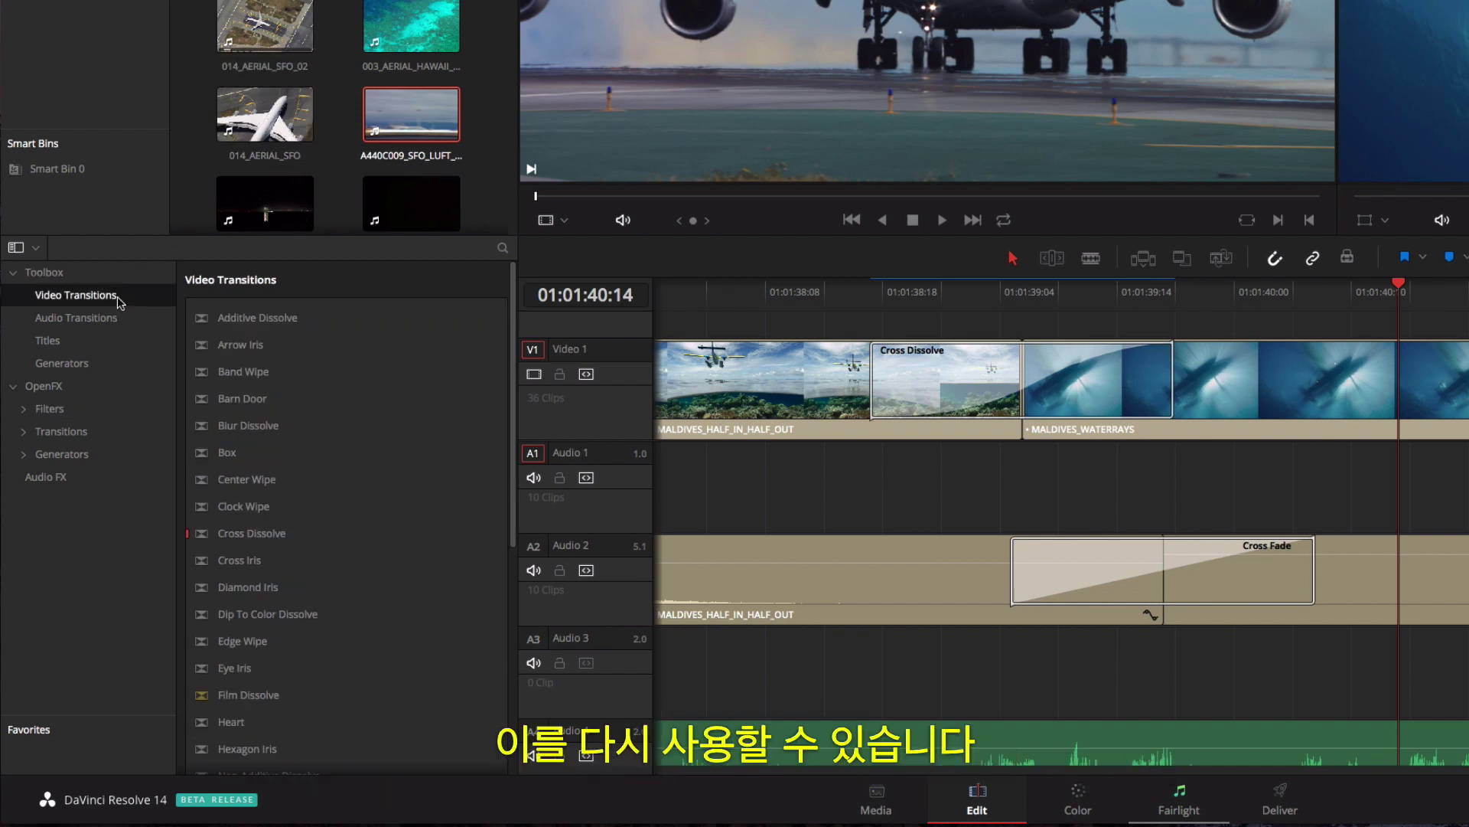
drag(513, 327, 482, 469)
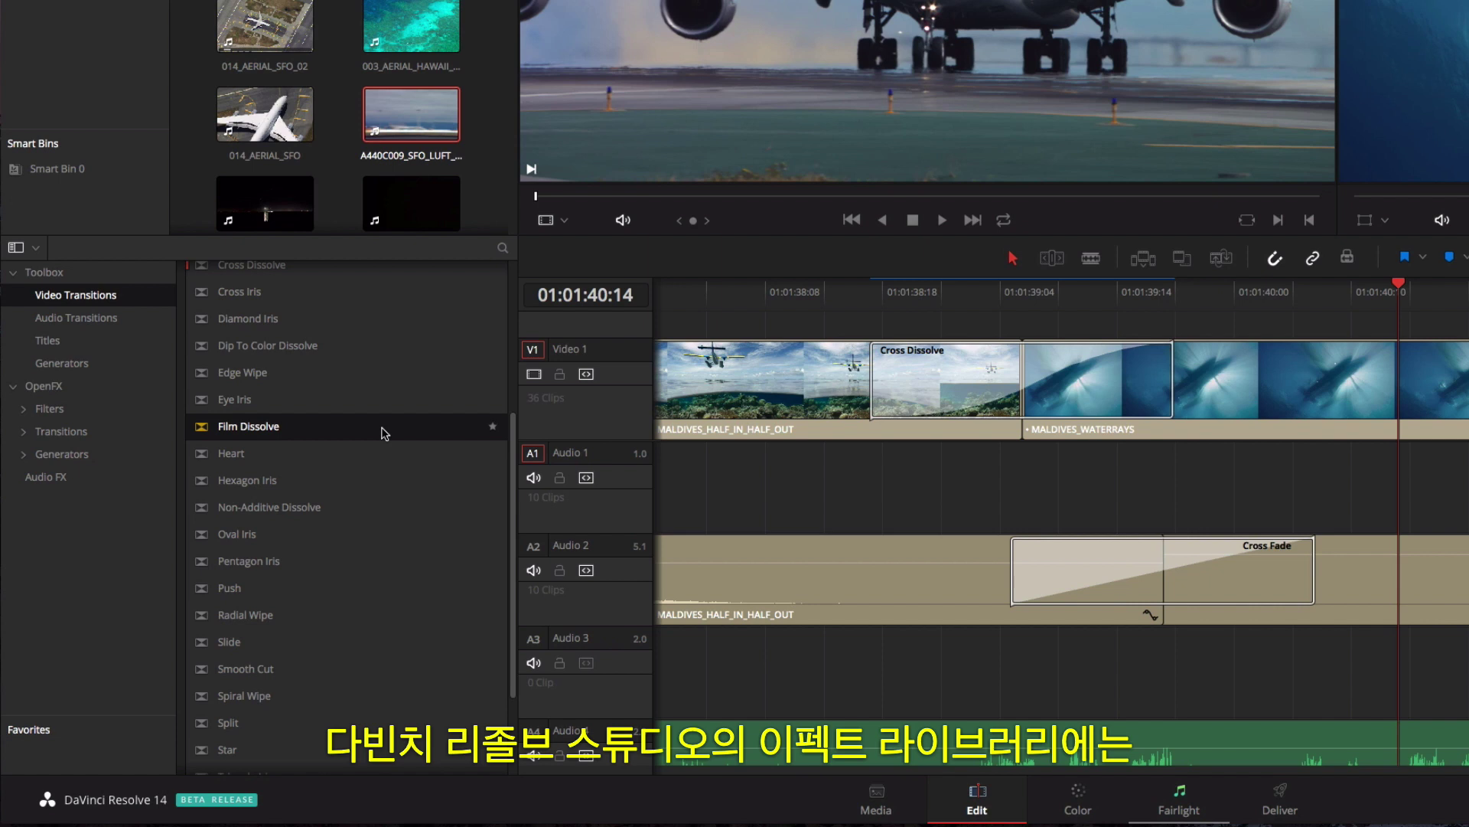
click(151, 410)
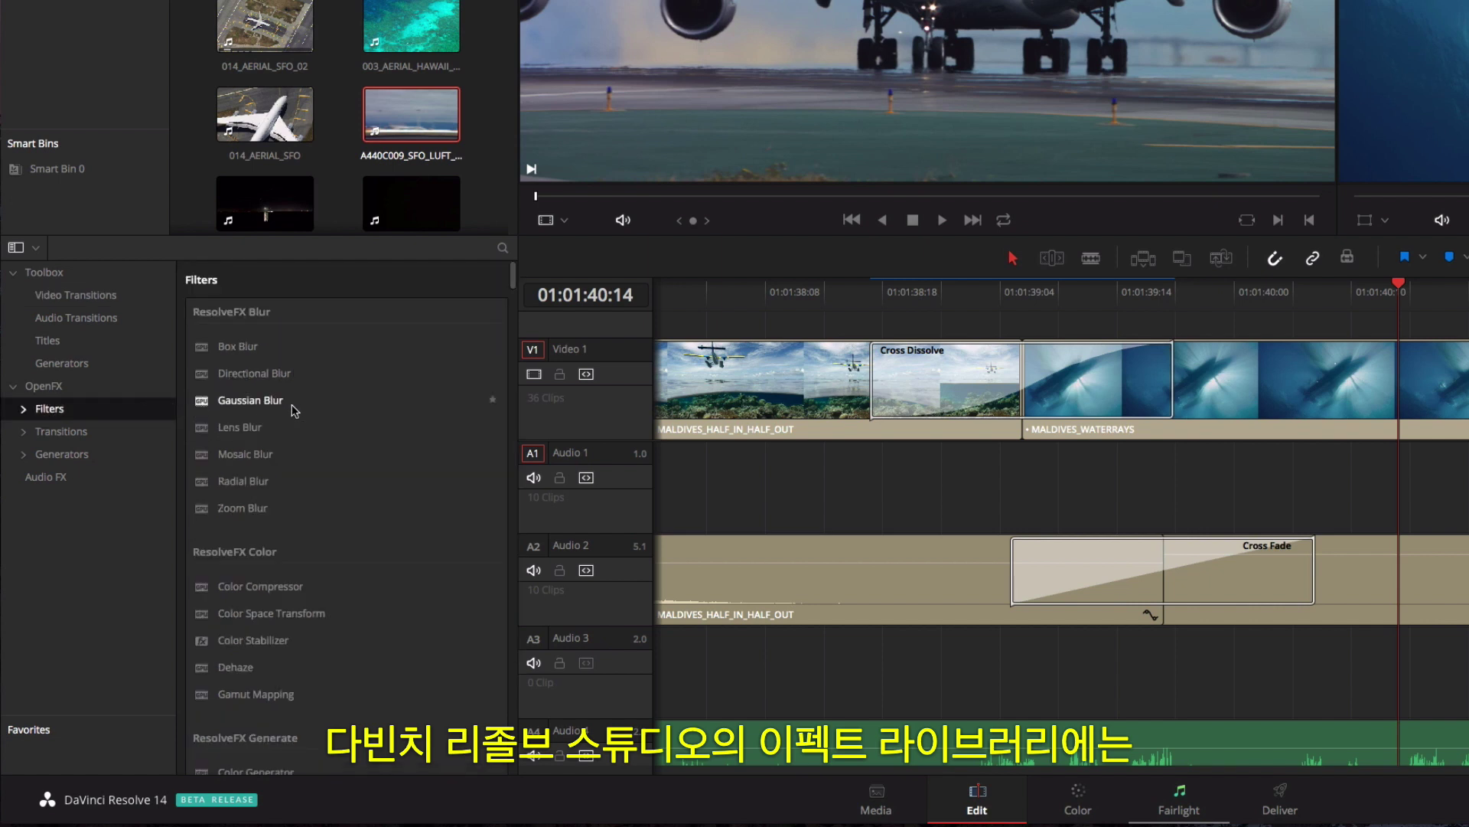
drag(511, 277, 509, 341)
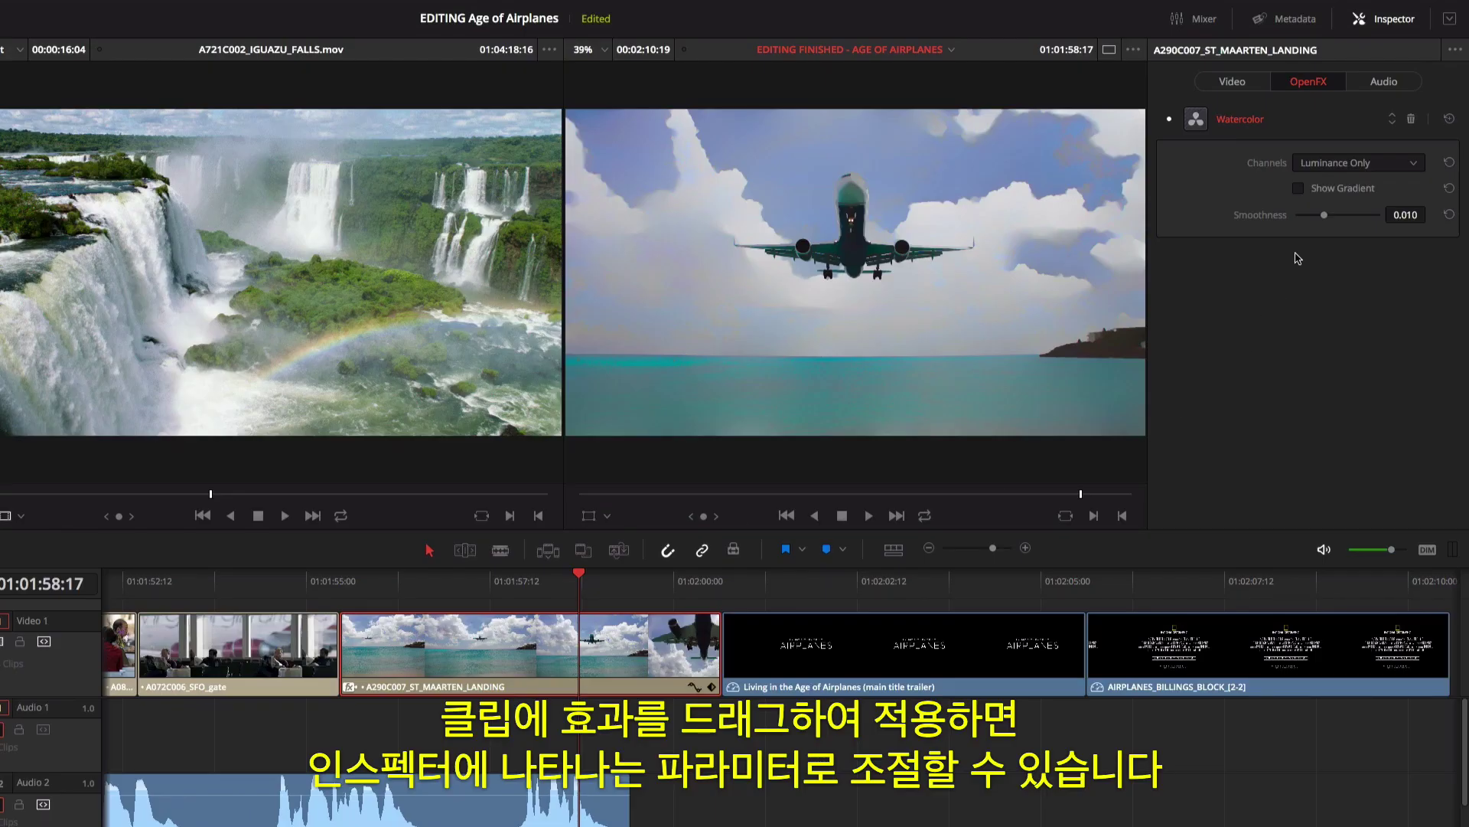
- Raise Watercolor smoothness to 0.017, preview the gradient briefly, then select the main title clip
mouse_move(1328, 220)
mouse_down()
mouse_move(1307, 222)
mouse_move(1346, 224)
mouse_up()
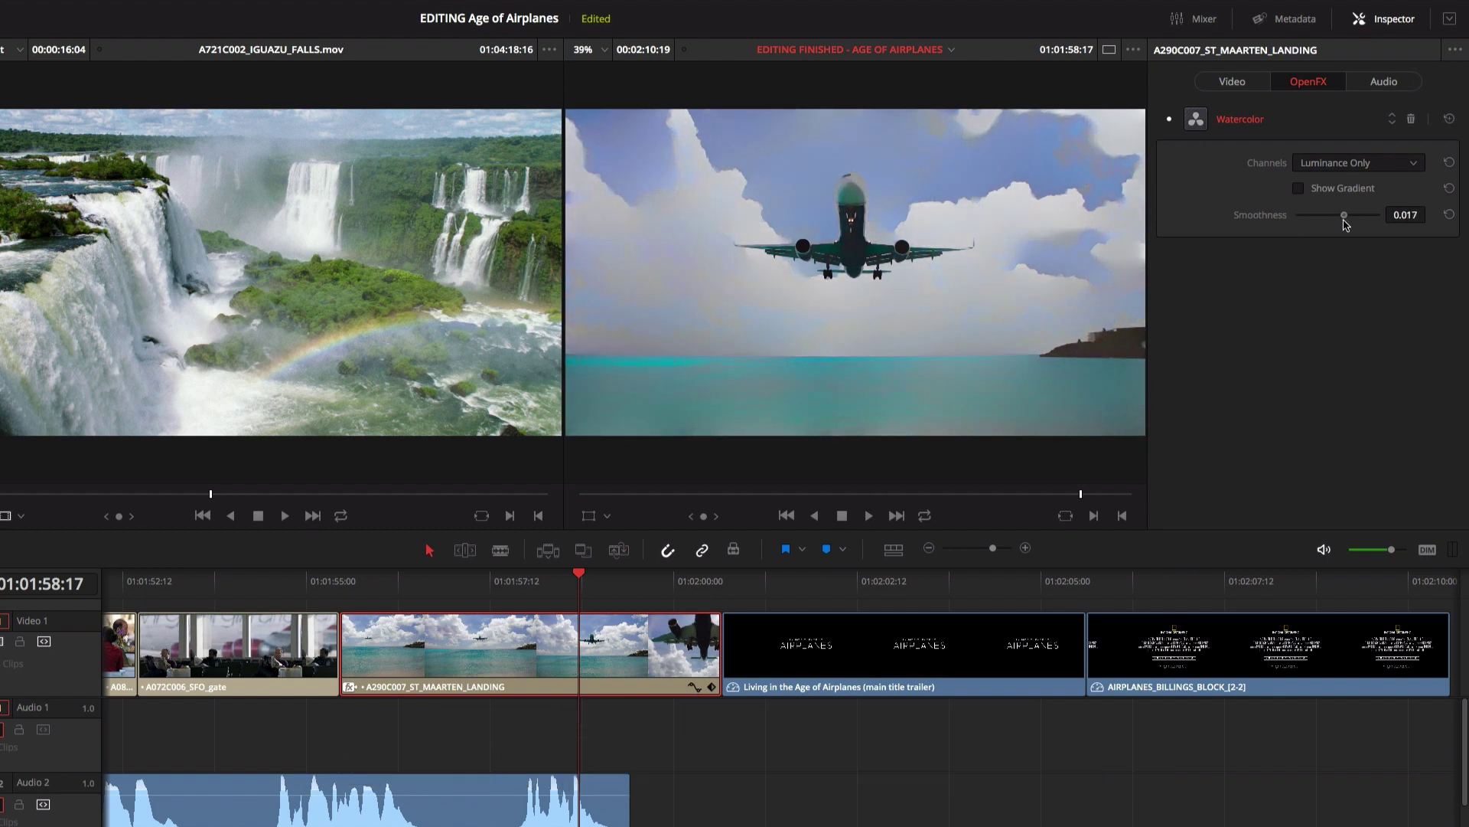
click(1301, 191)
click(1301, 191)
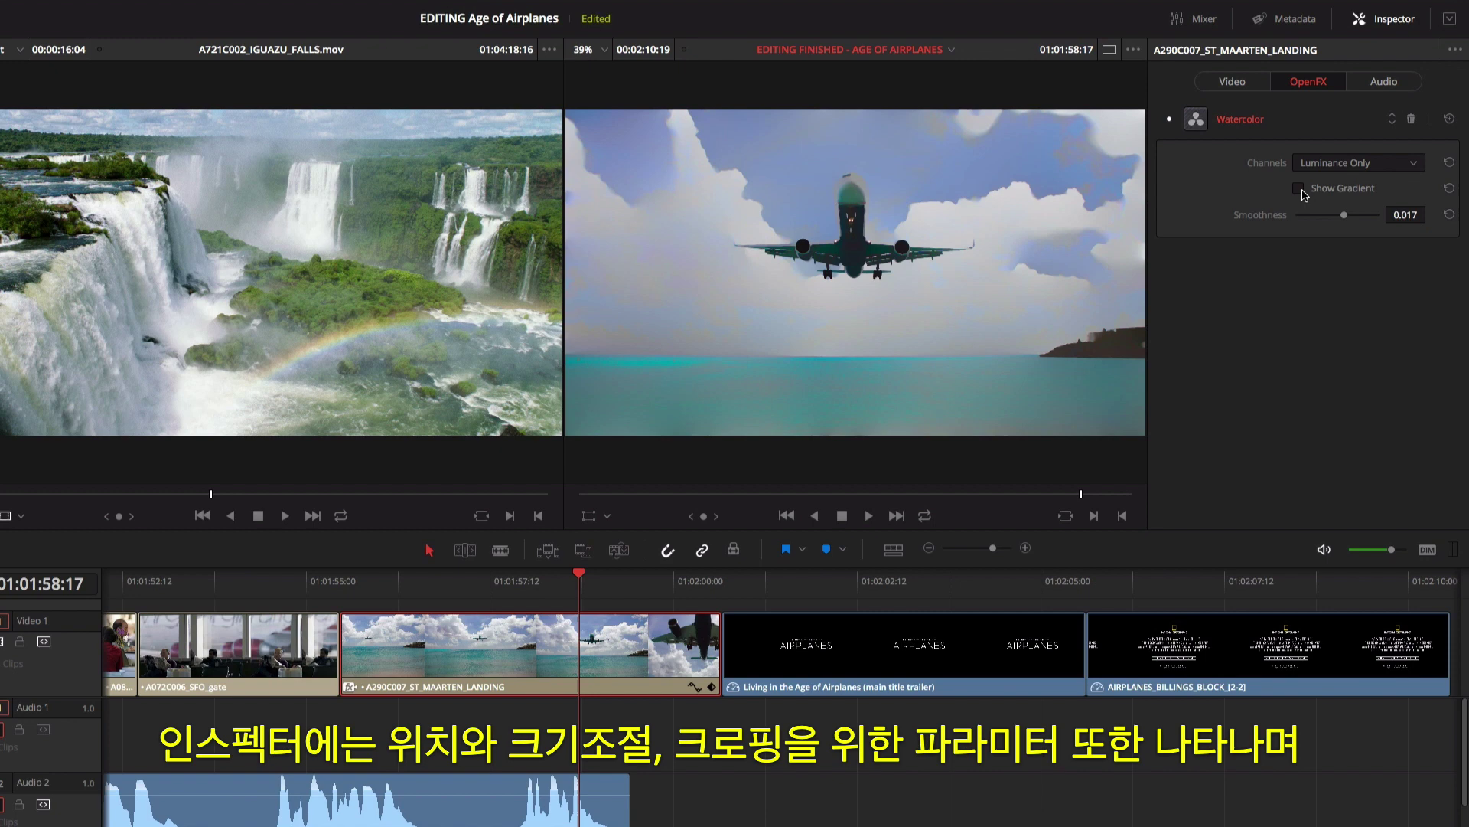
click(722, 587)
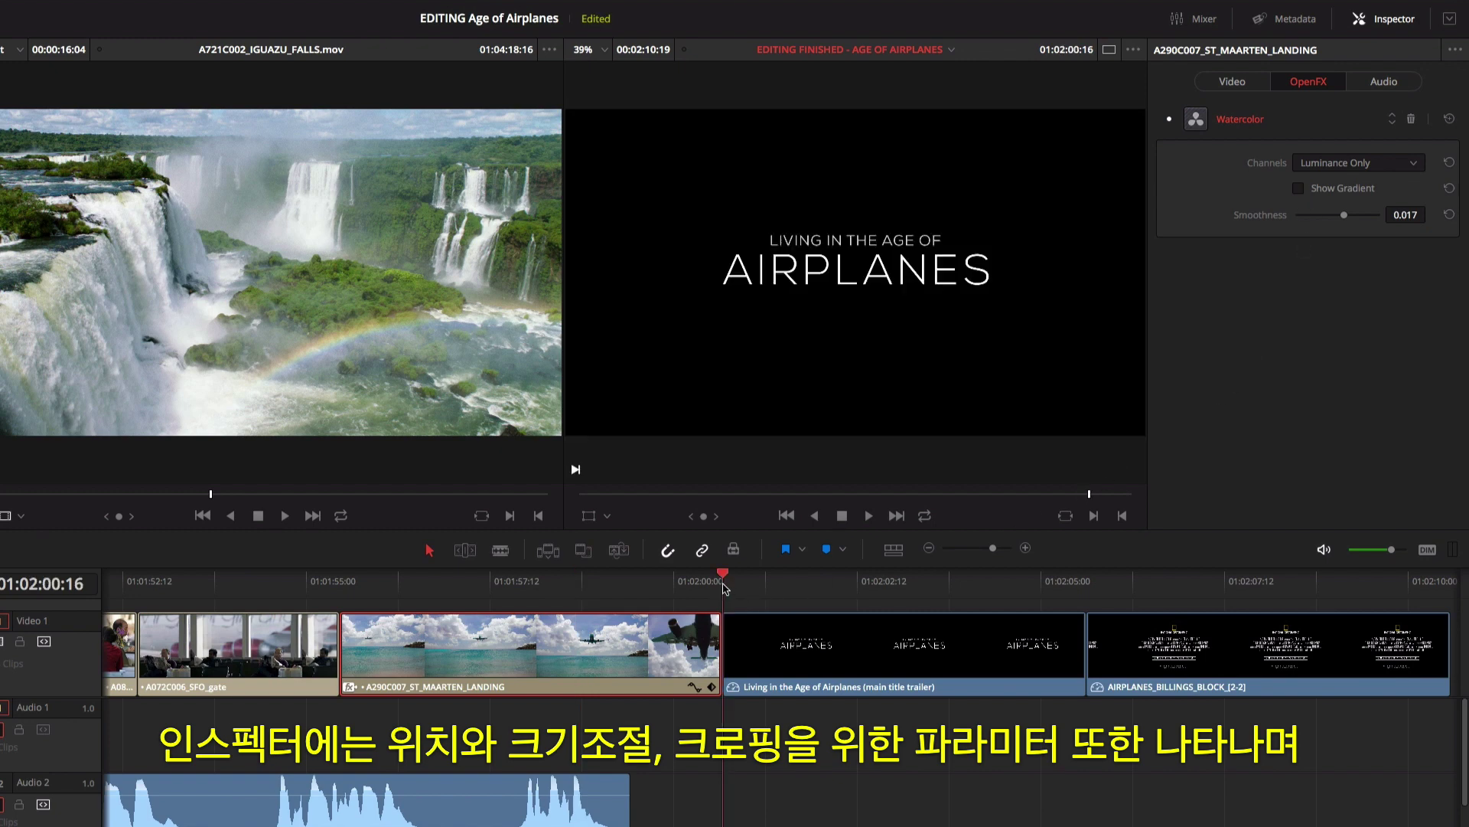
click(768, 630)
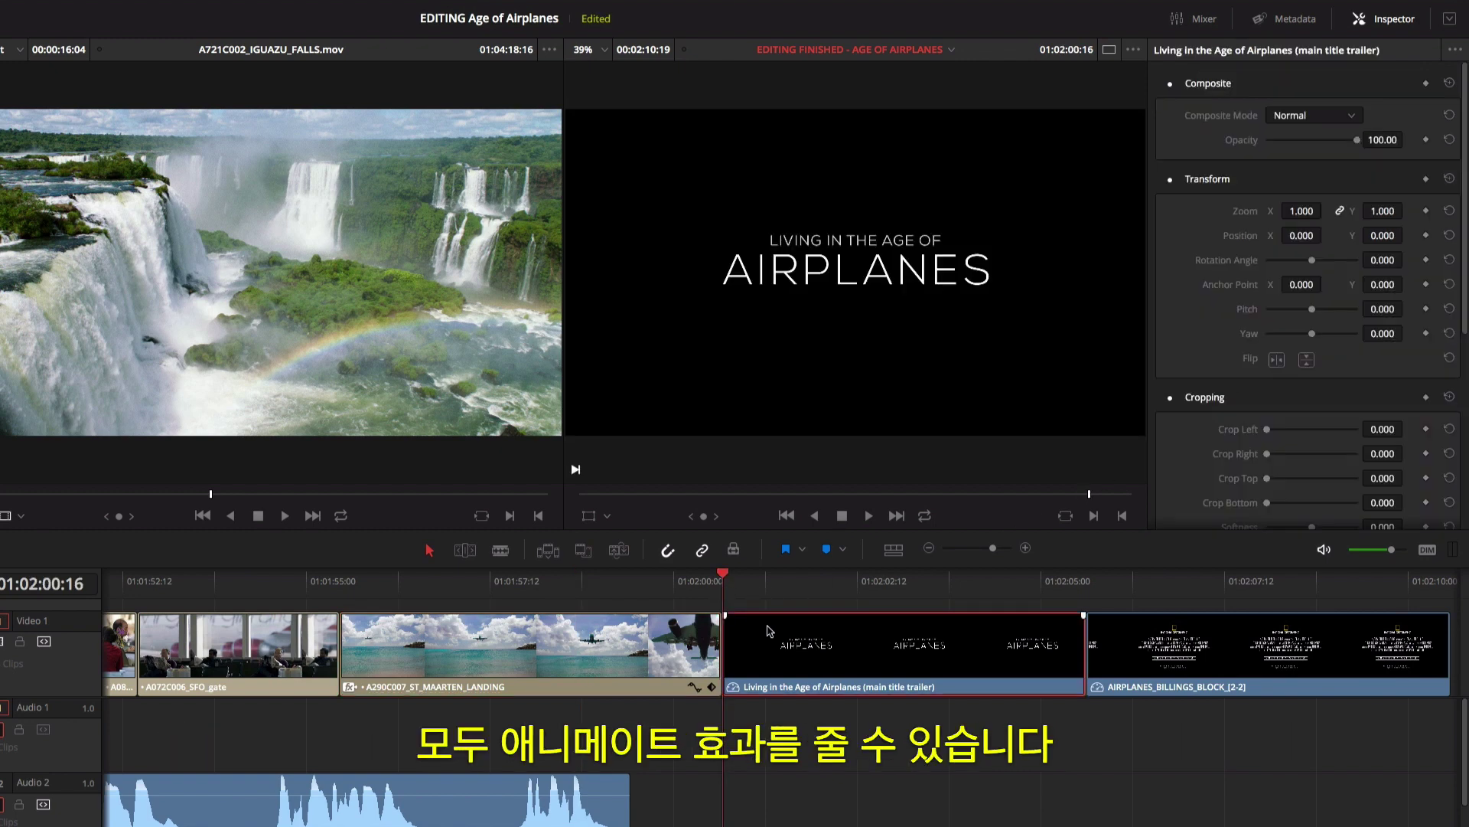
- Keyframe the title at 0.710 zoom lowered in frame, then 0.970 zoom five seconds later
click(589, 517)
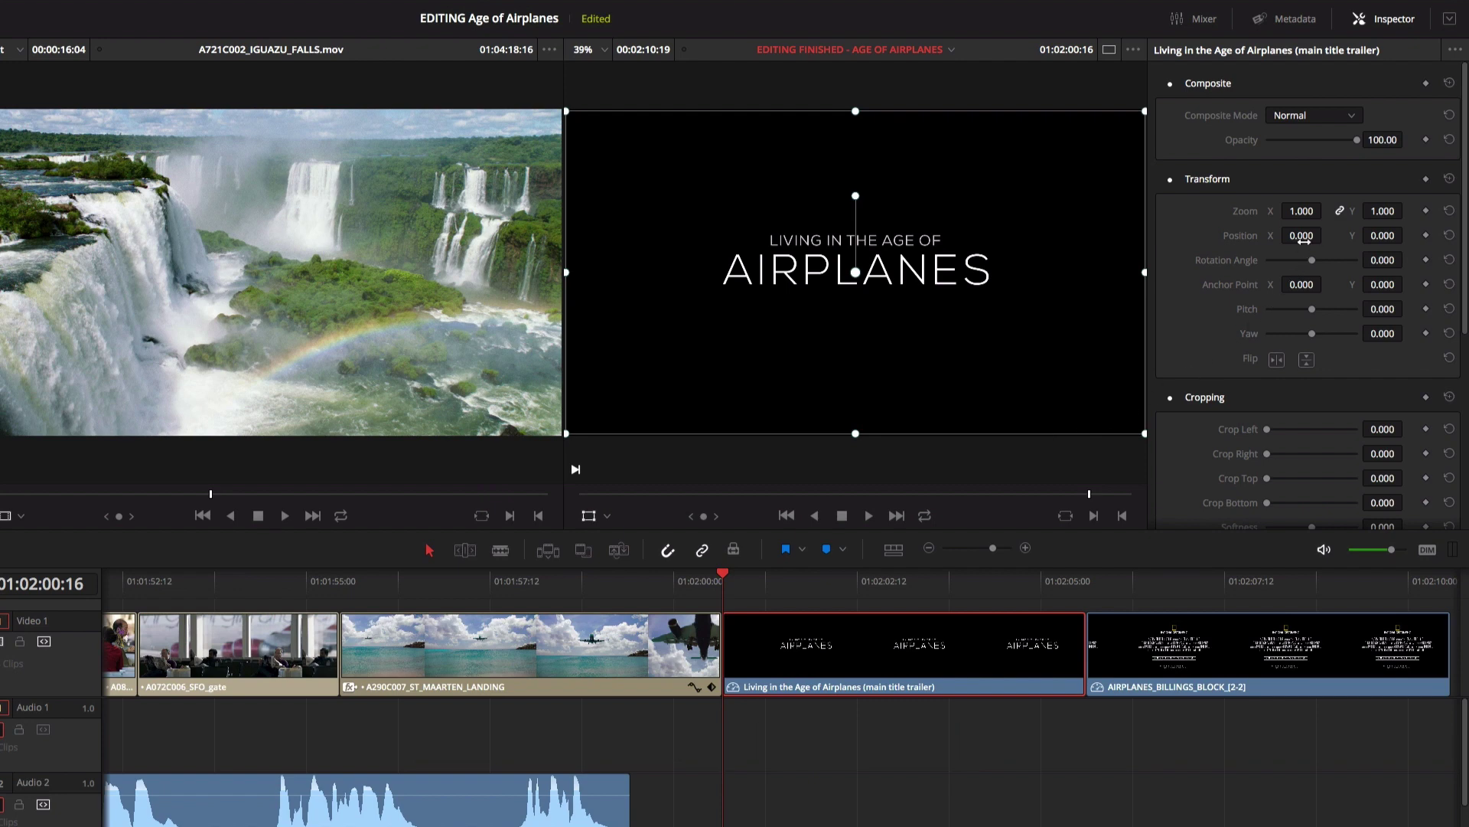
click(1425, 179)
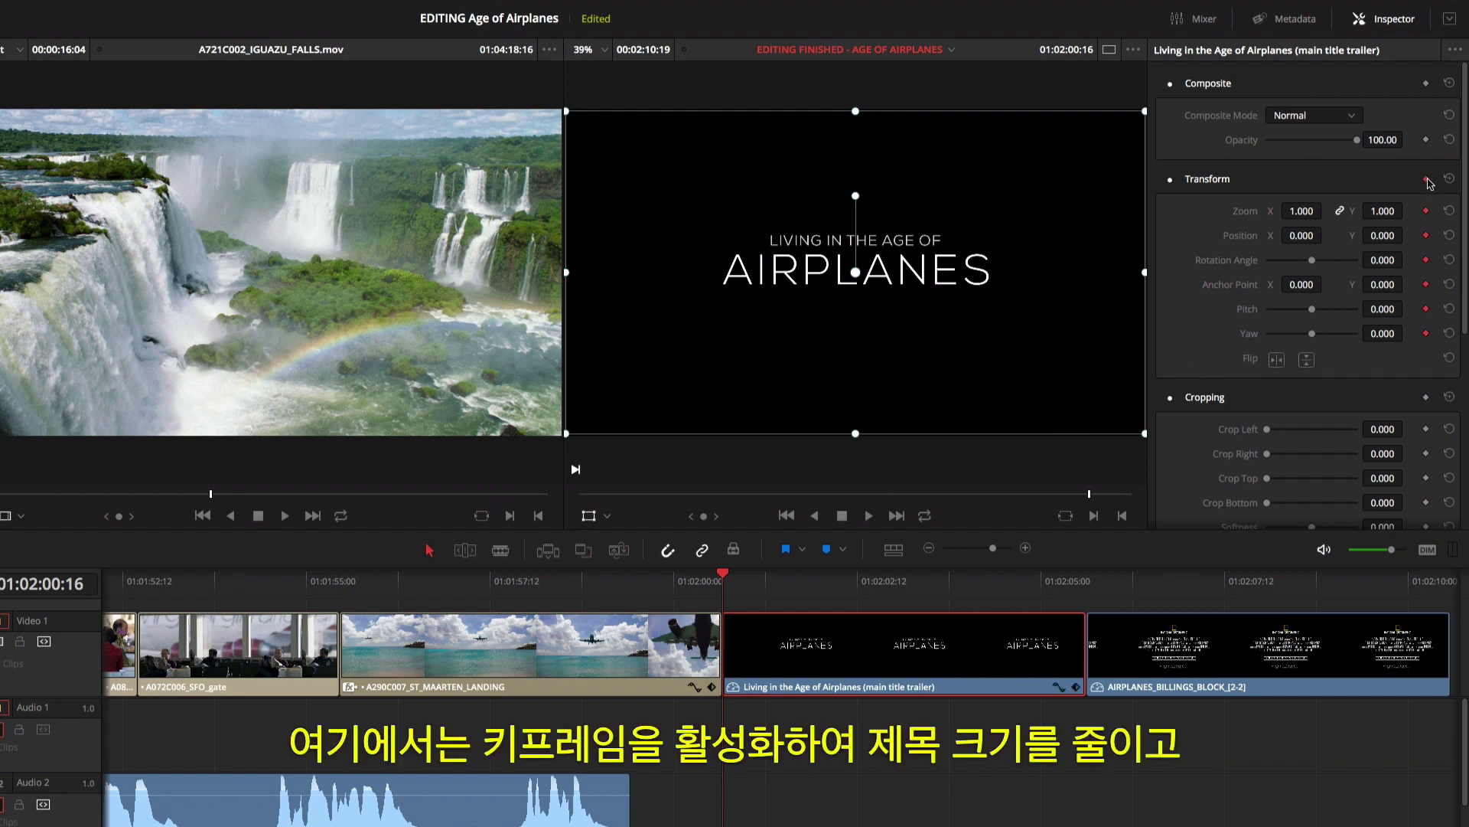
drag(1301, 211, 1326, 212)
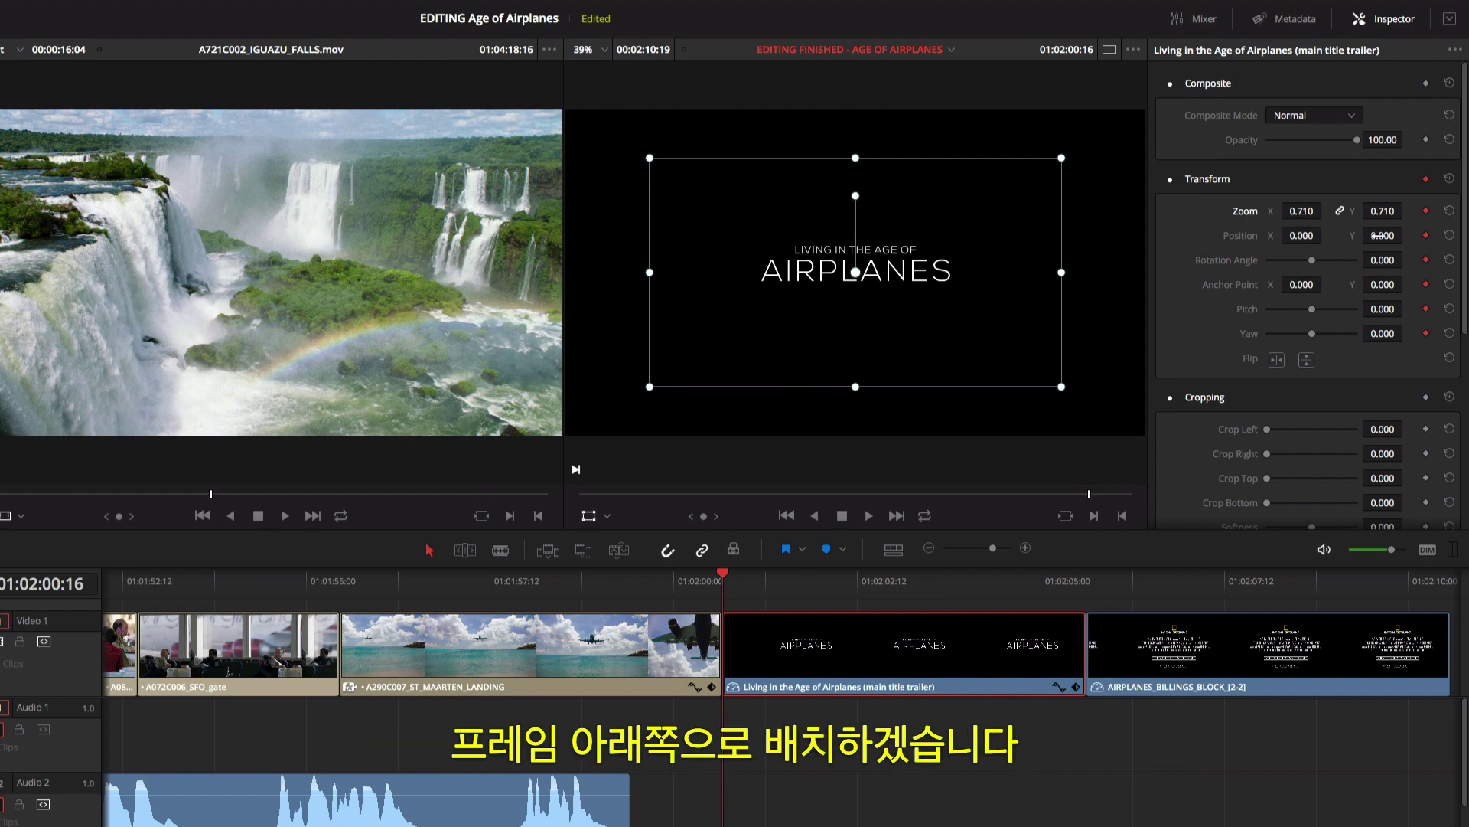
drag(1382, 236, 1406, 235)
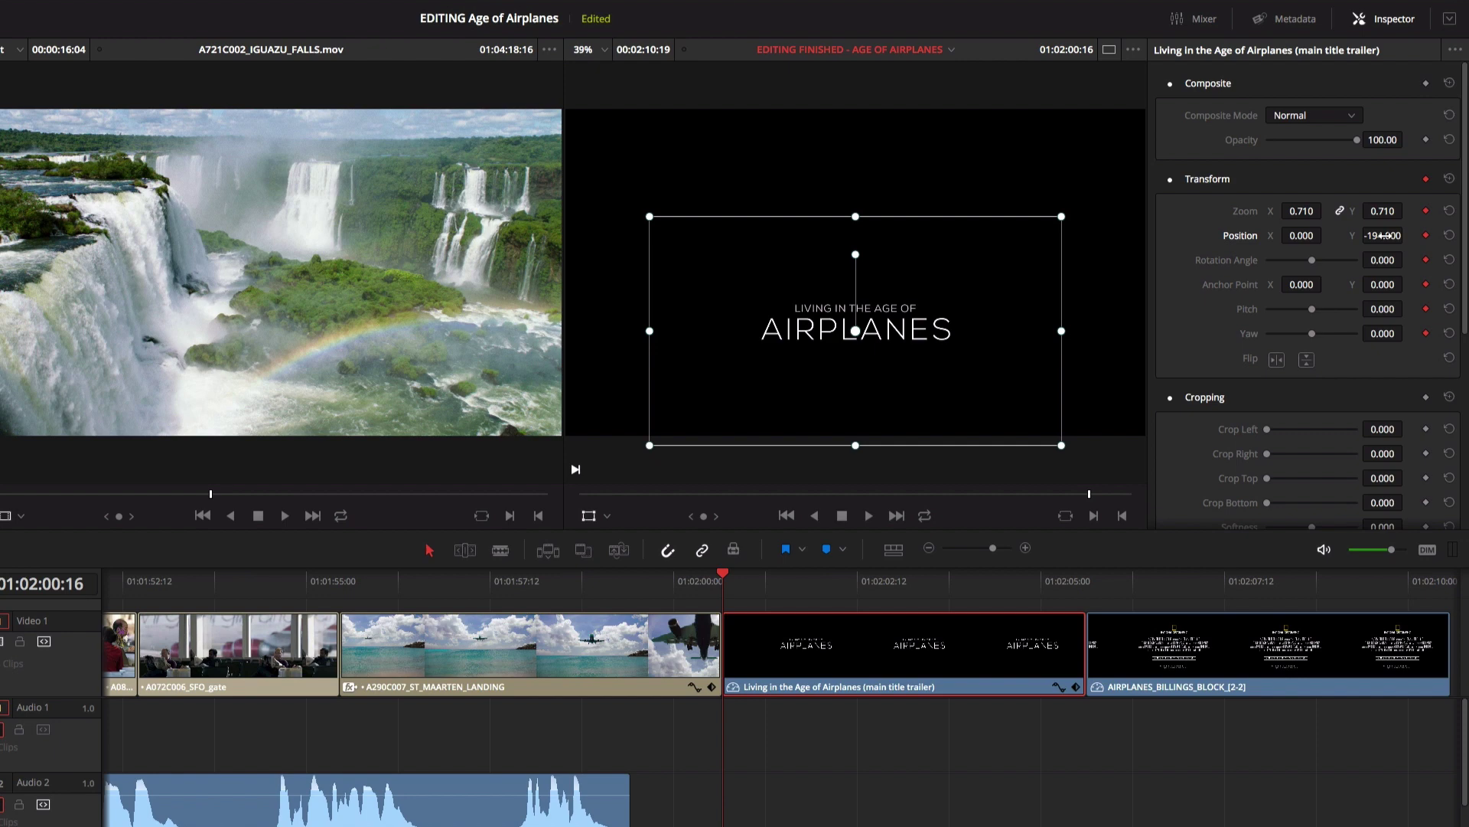
drag(732, 579, 1077, 591)
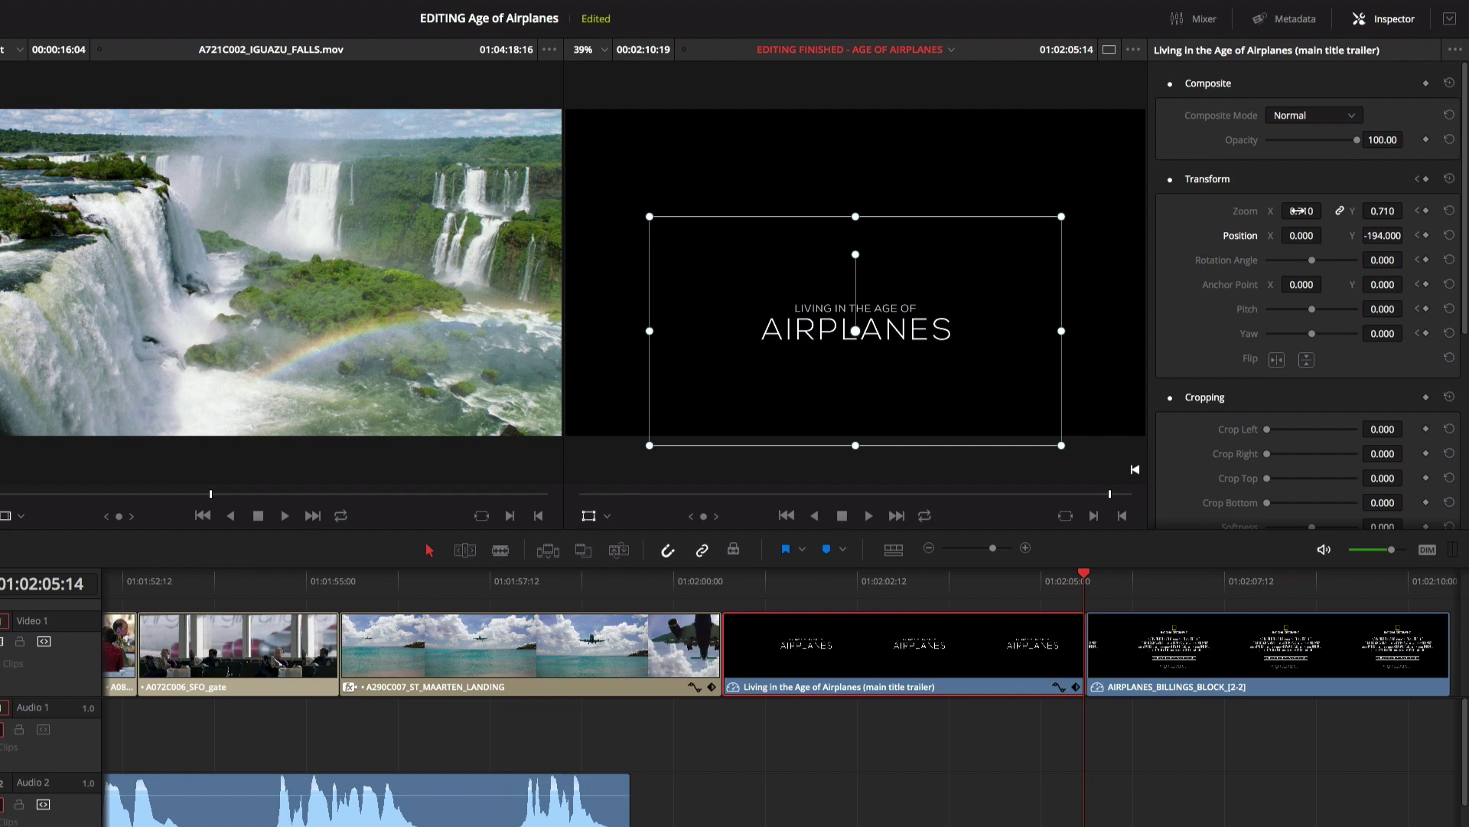
drag(1298, 210, 1407, 234)
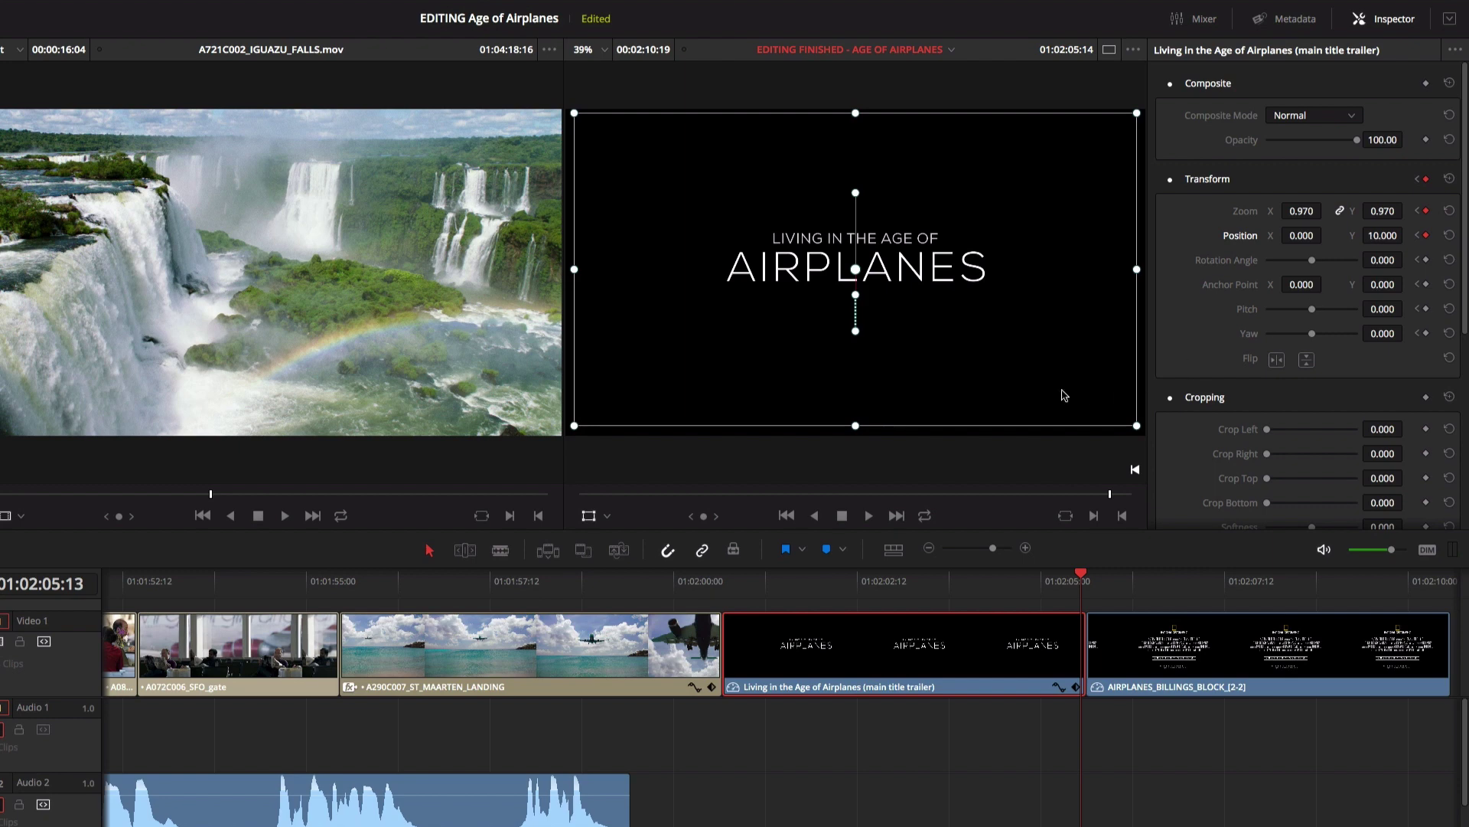
- Smooth the title's motion-path keyframes and move it up and right near centre, rotation at zero
right_click(857, 332)
click(908, 363)
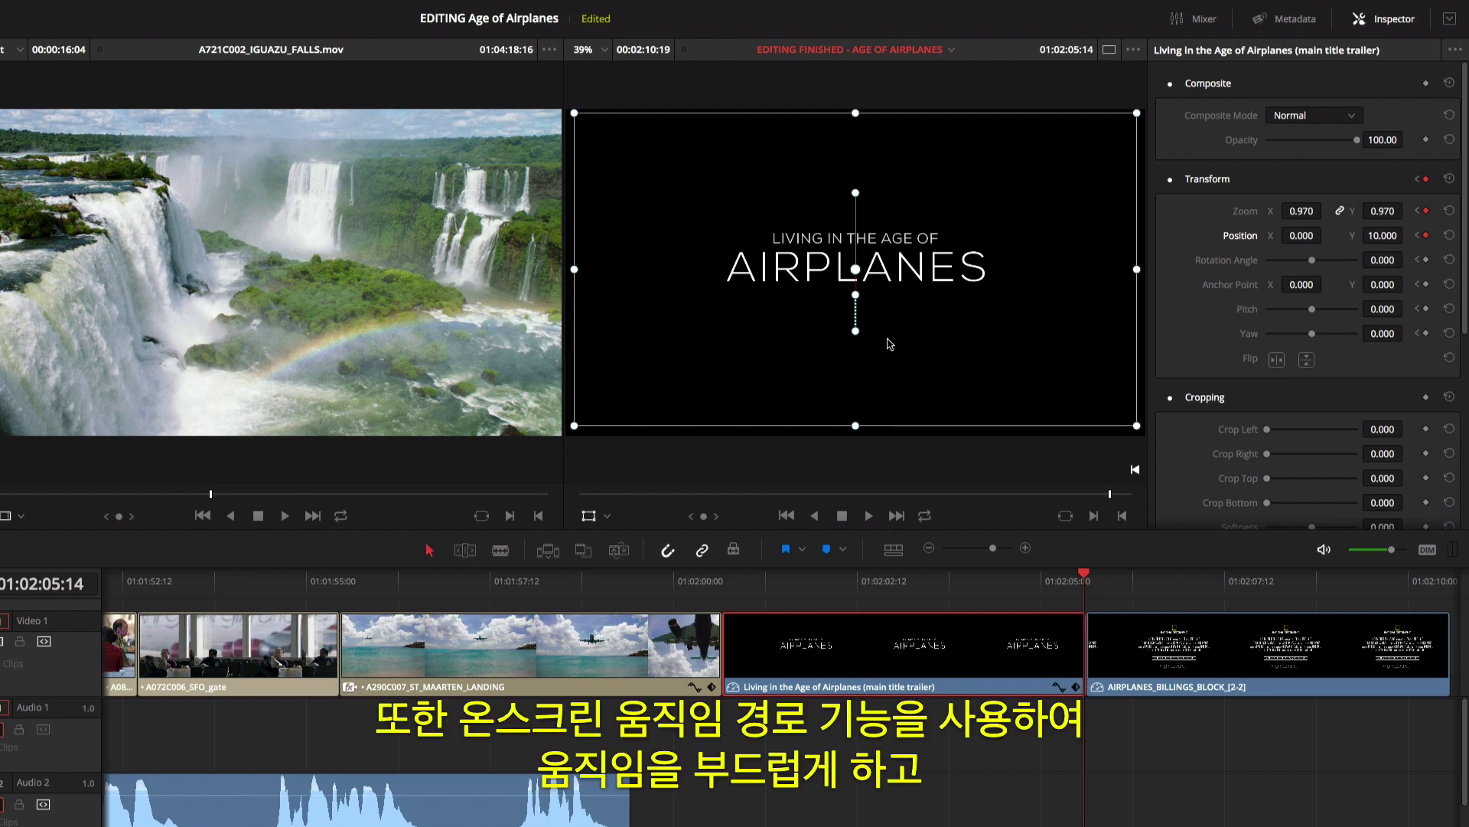
right_click(856, 297)
click(890, 325)
drag(856, 270, 739, 223)
mouse_move(741, 150)
mouse_down()
mouse_move(757, 151)
mouse_move(723, 152)
mouse_move(739, 156)
mouse_up()
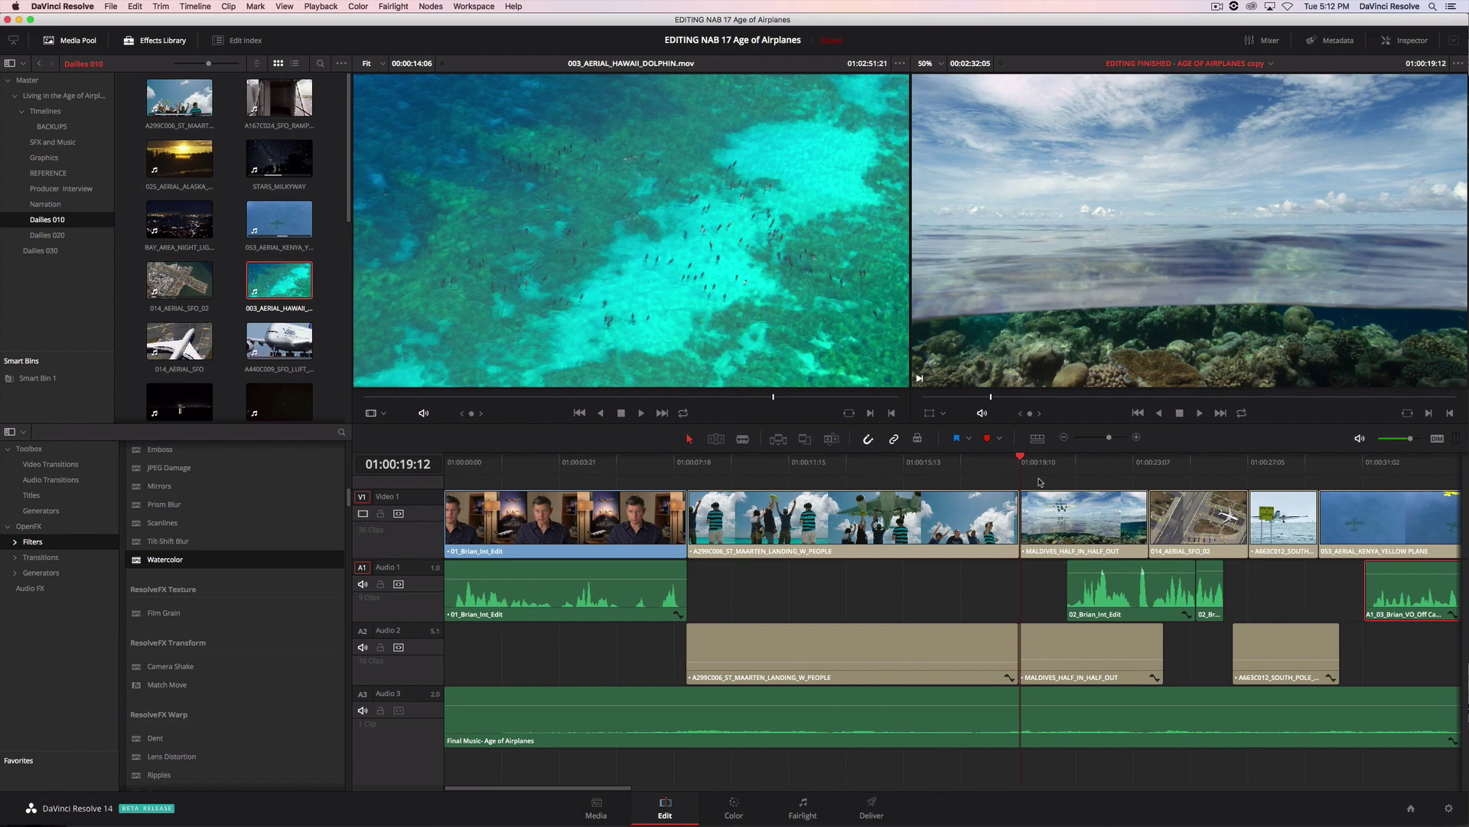
- Change the MALDIVES_HALF_IN_HALF_OUT clip's speed to 50%
key(space)
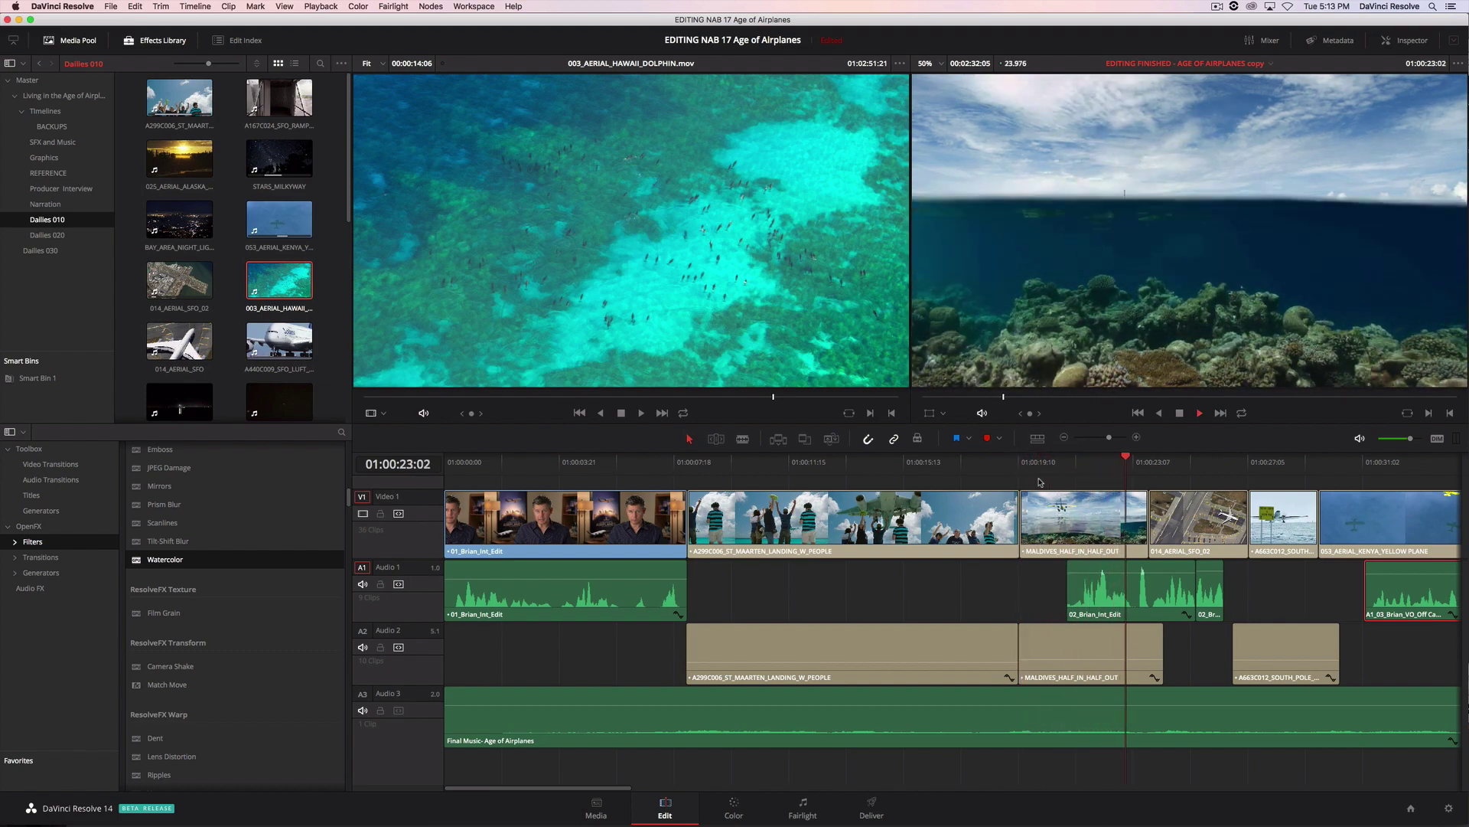
key(space)
right_click(1057, 509)
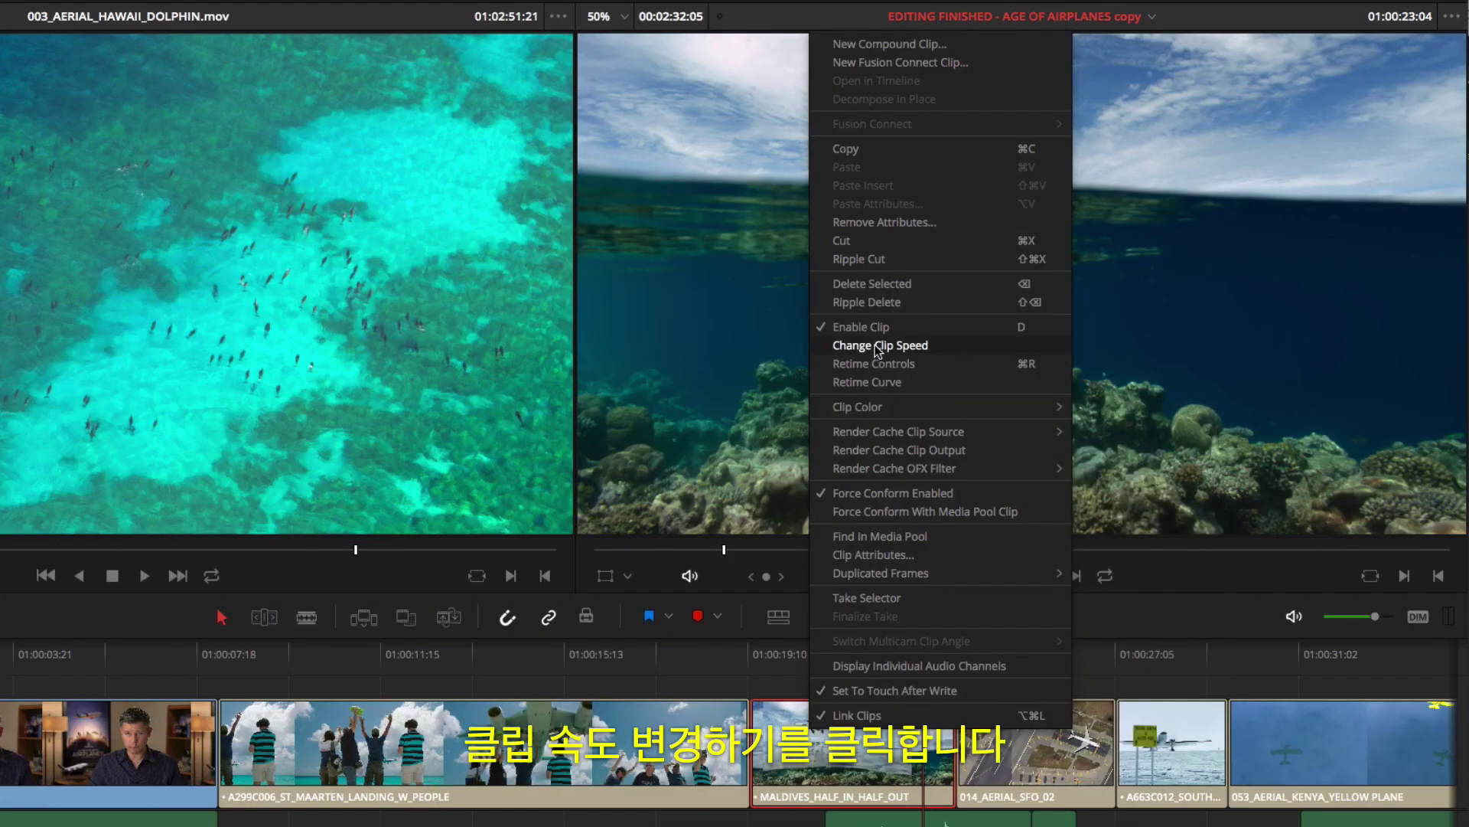
click(877, 349)
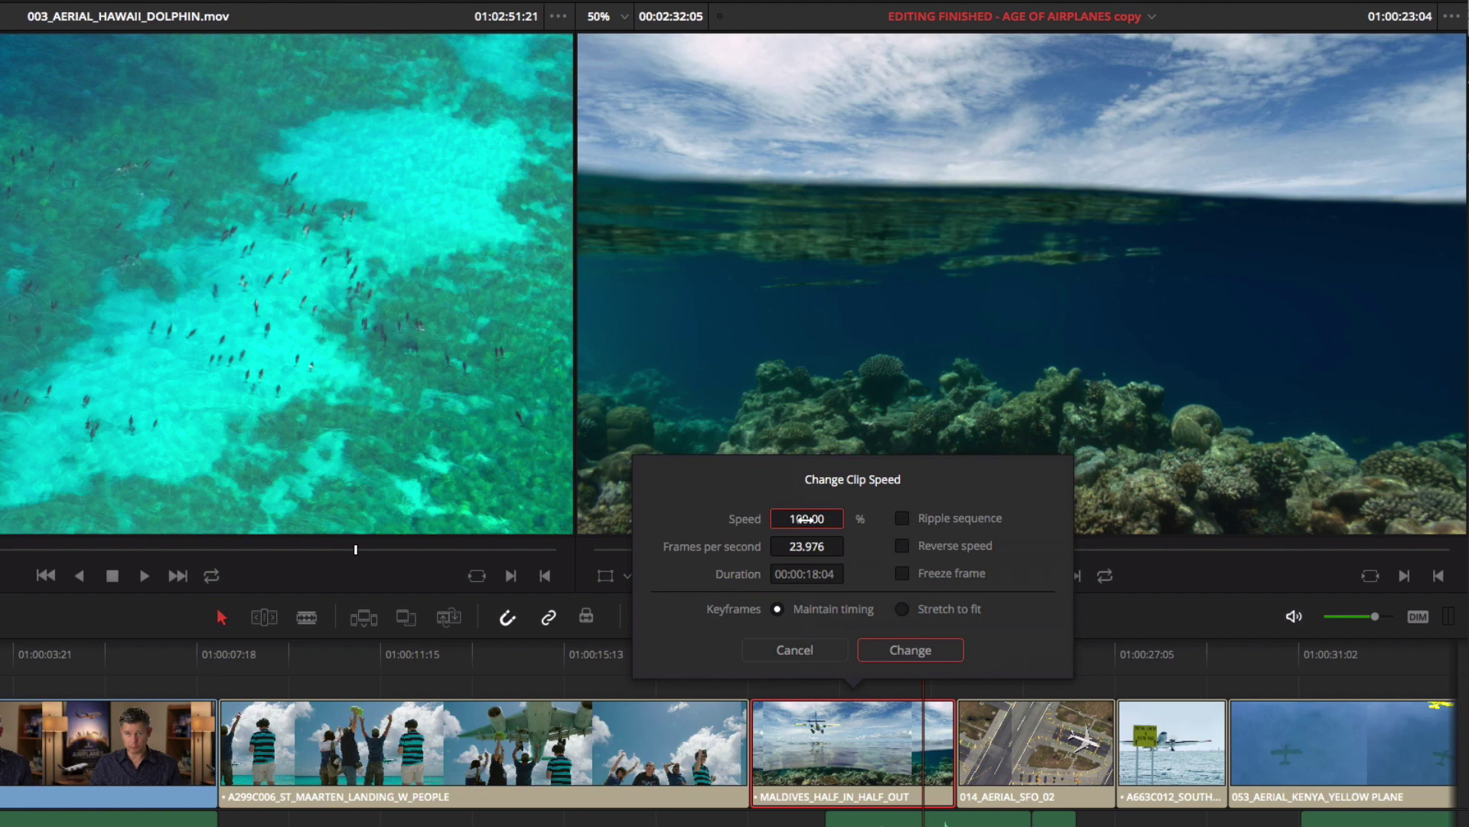
text(50)
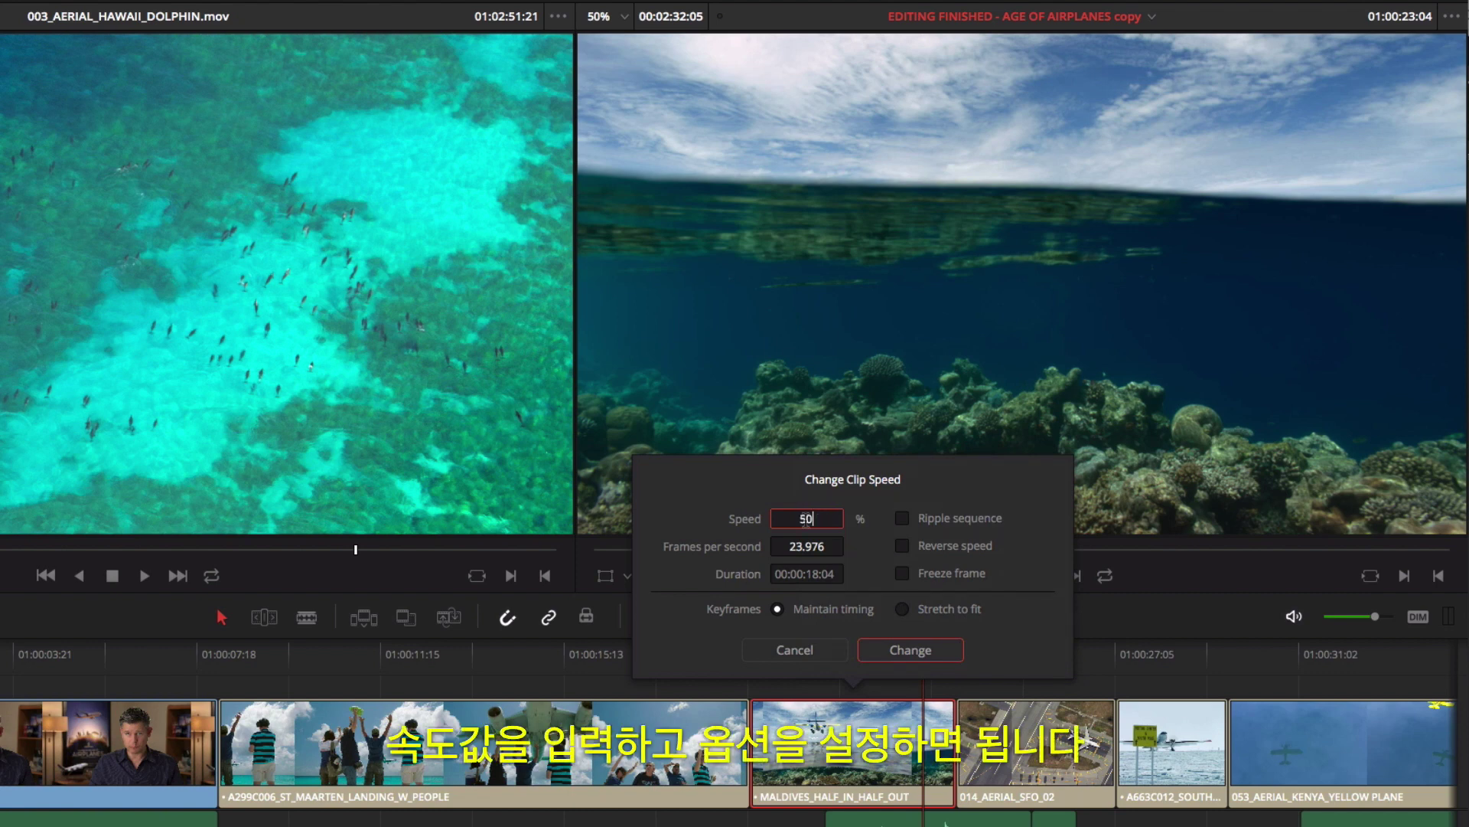
click(910, 650)
- Play back the retimed MALDIVES clip from its start and from about 01:00:08
click(754, 650)
key(space)
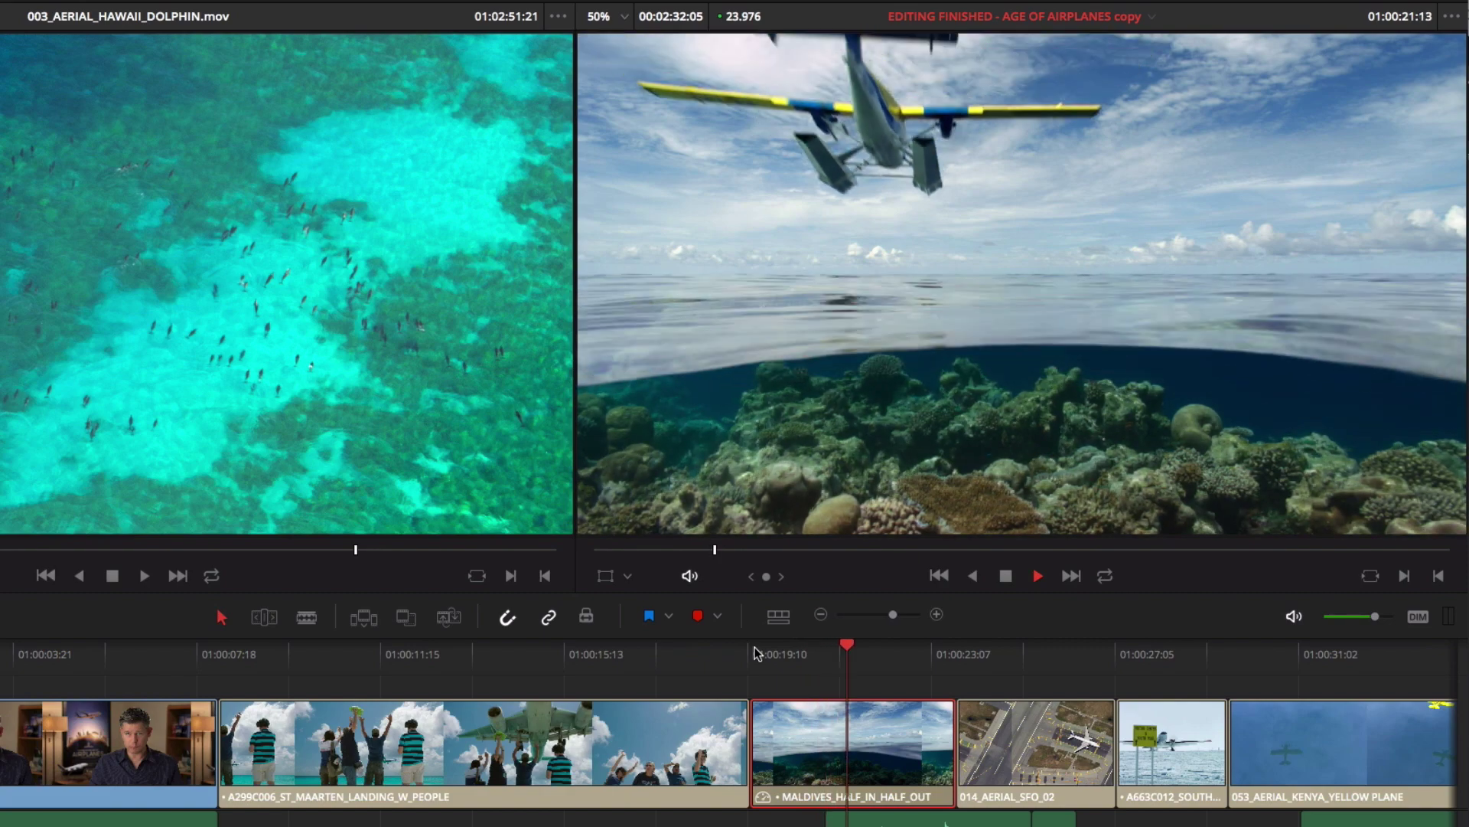
key(space)
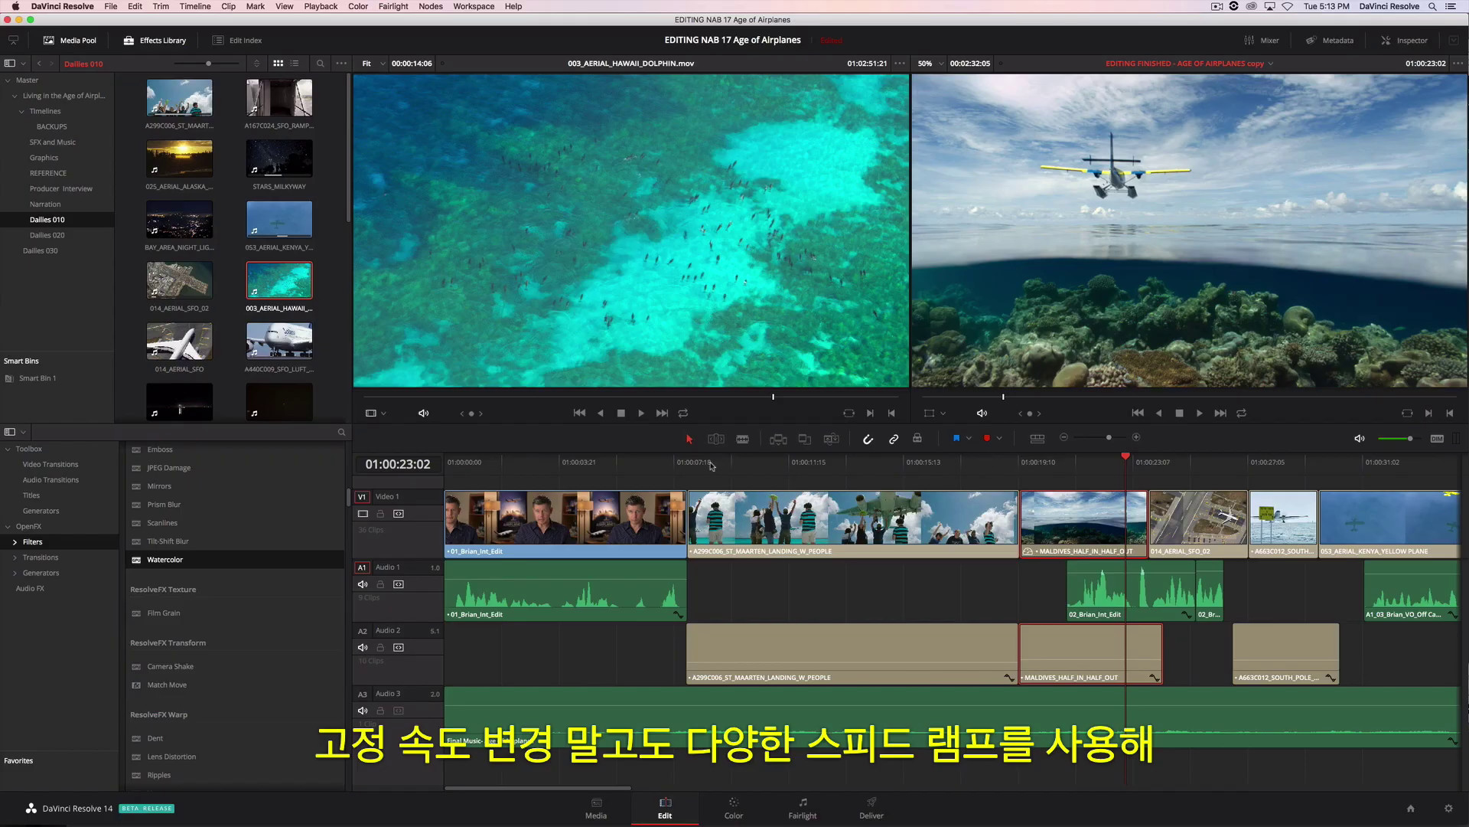
click(708, 464)
key(space)
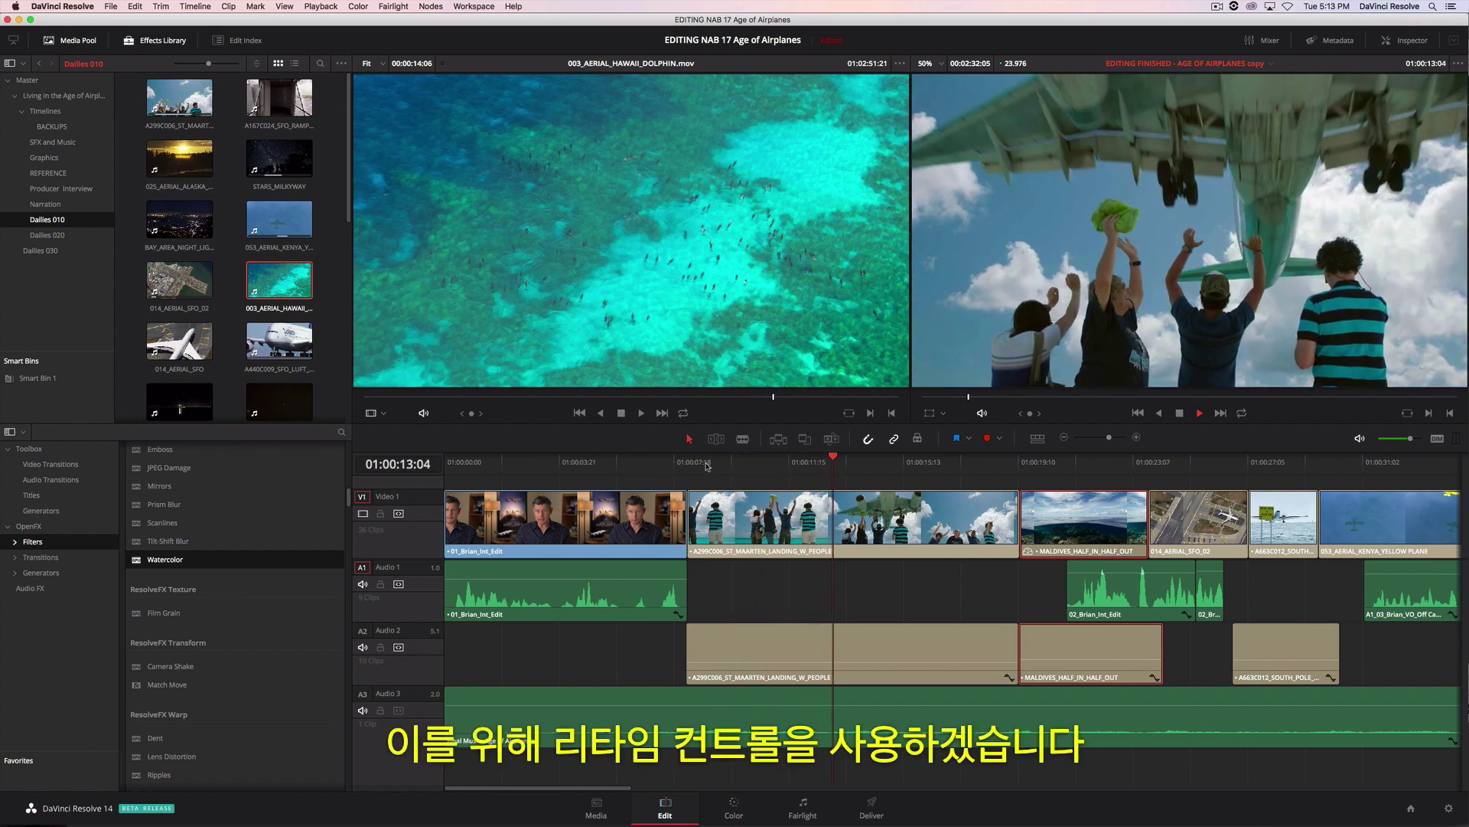
- Add a speed point at 01:00:08:06 on the ST_MAARTEN_LANDING_W_PEOPLE clip
key(space)
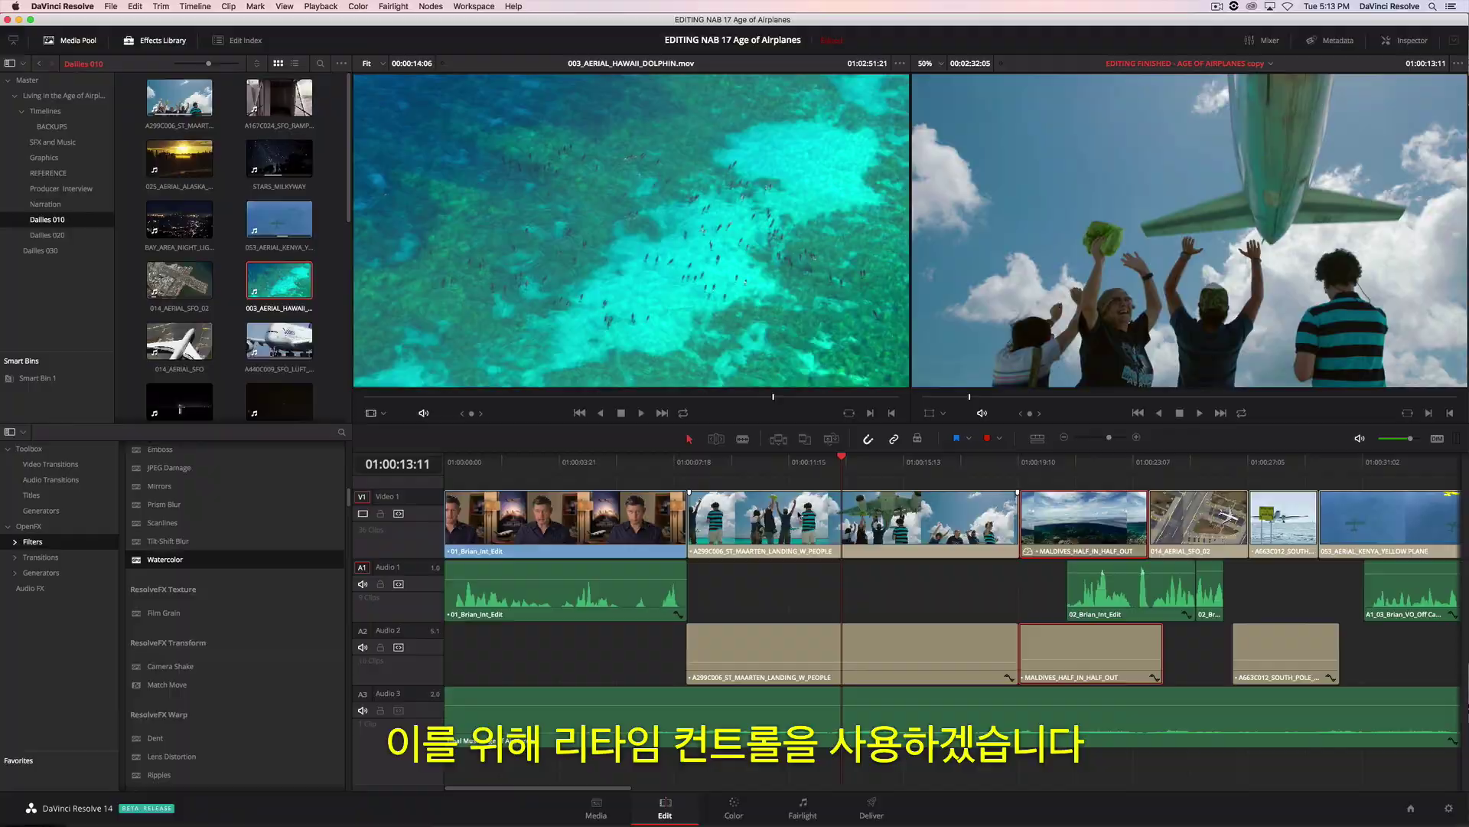
right_click(799, 512)
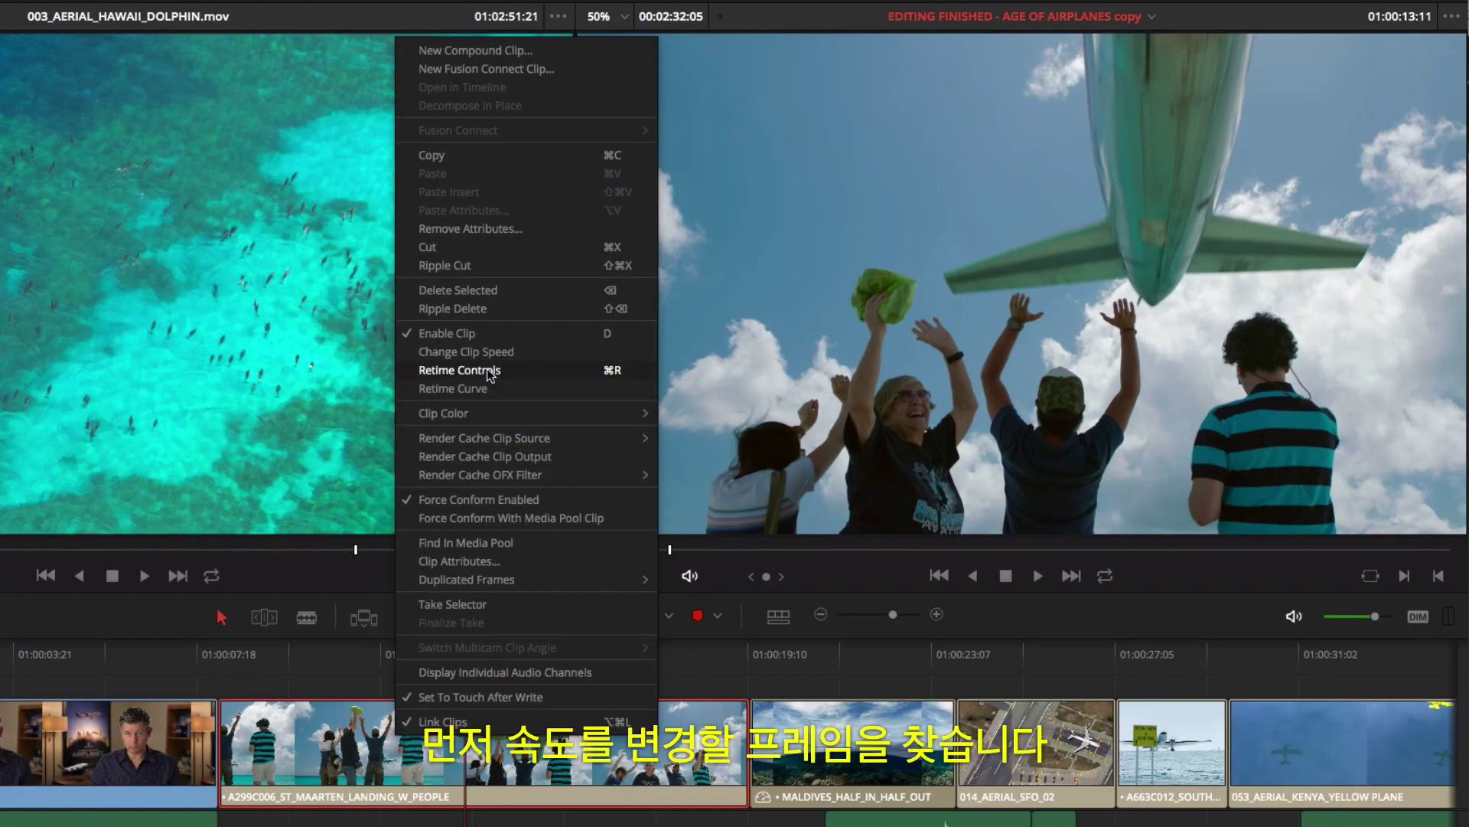
click(486, 369)
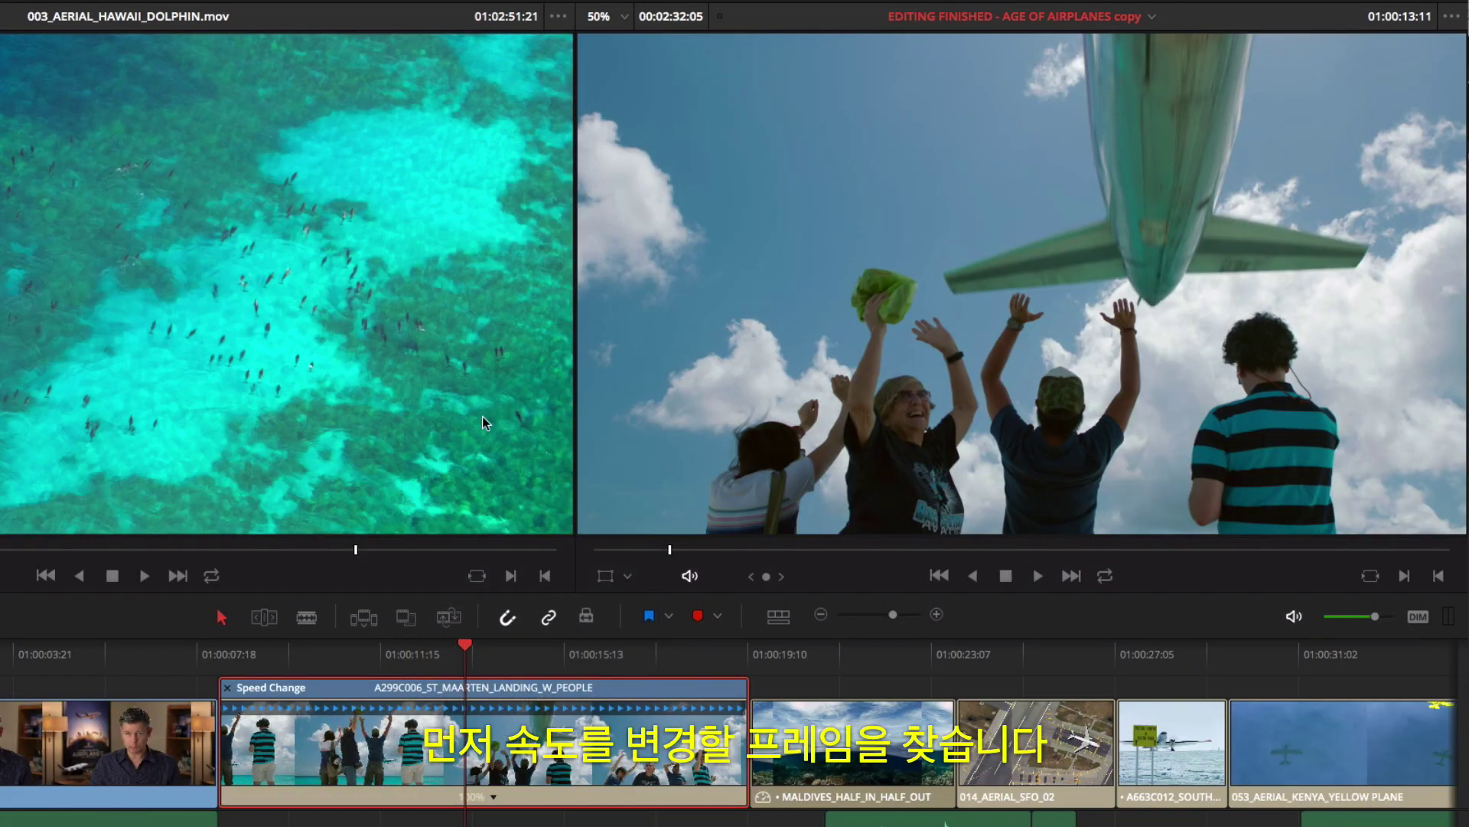
drag(225, 654, 401, 659)
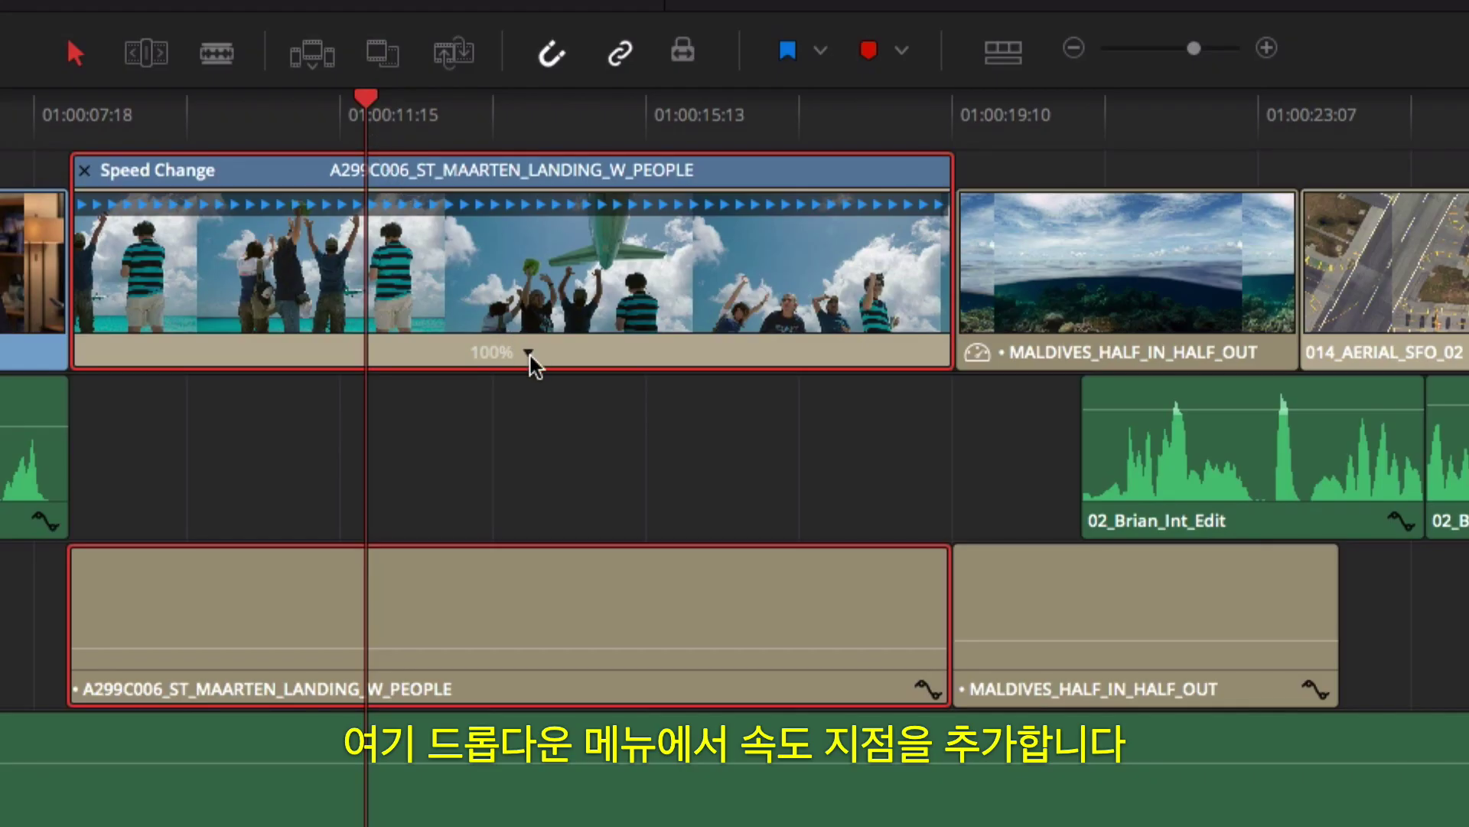
click(528, 355)
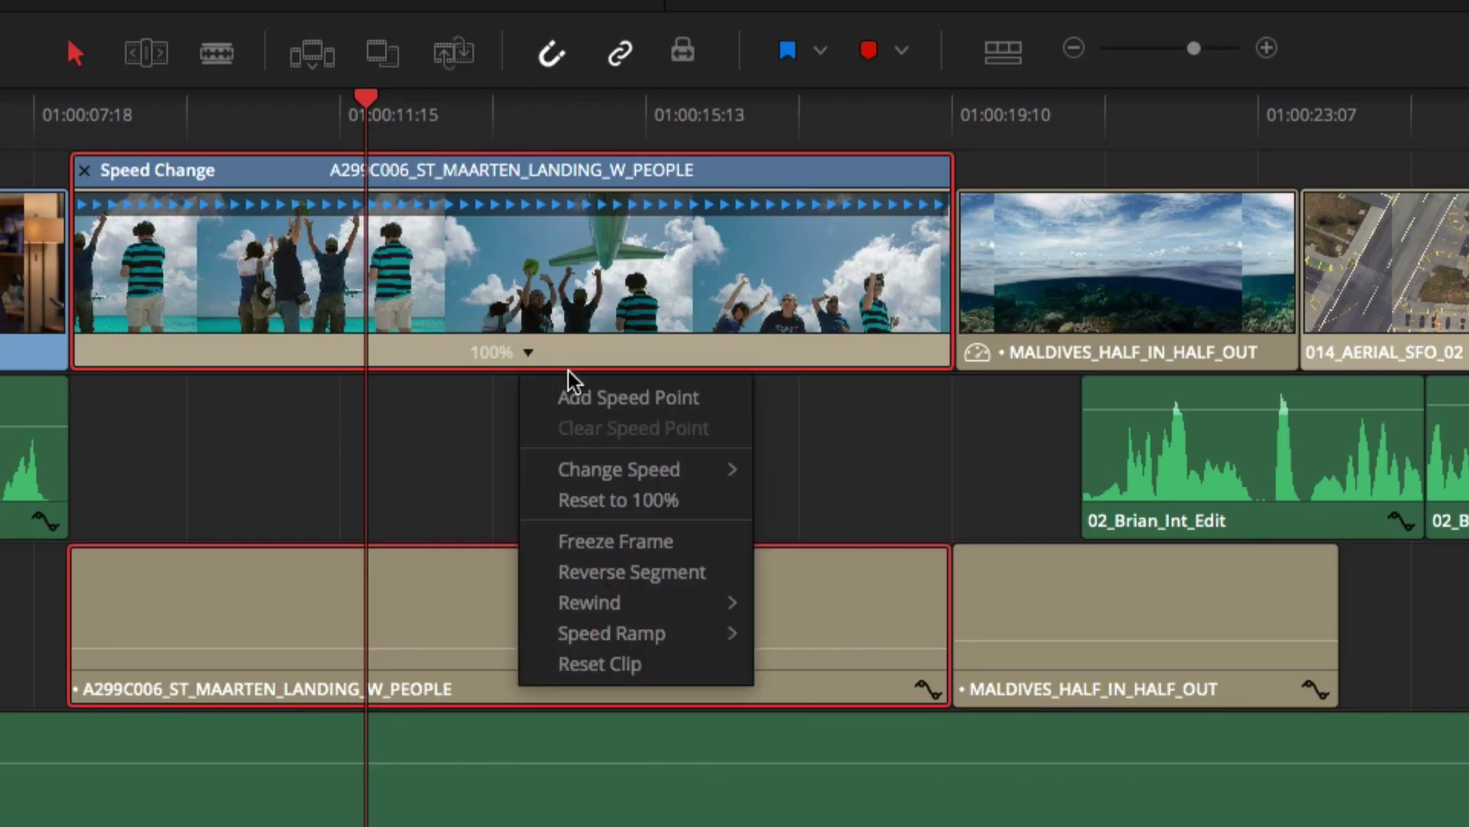
click(616, 398)
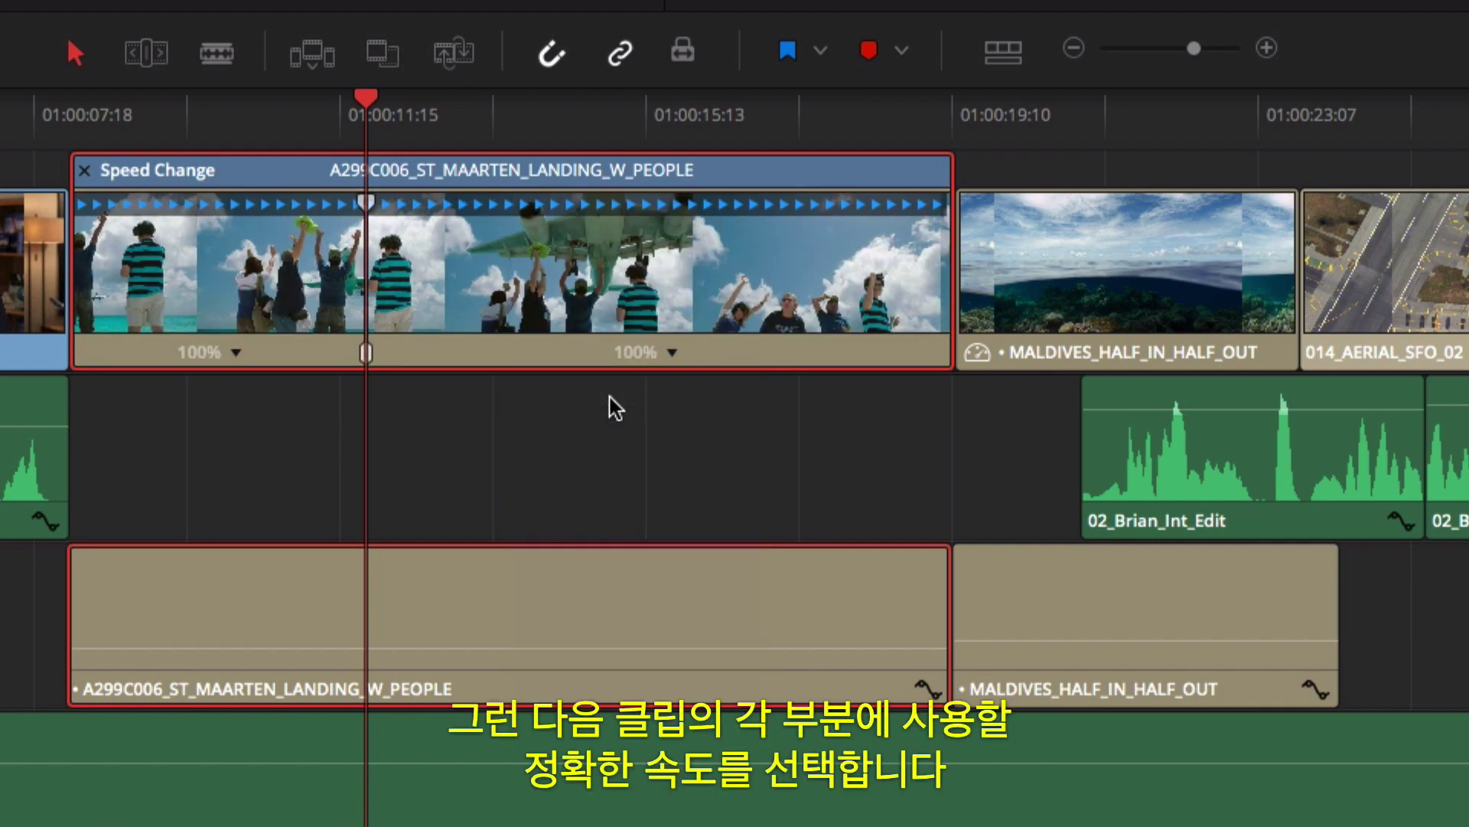
- In Trim mode, set the section before the speed point to 200% and after to 50%, then play it
click(159, 56)
click(237, 354)
mouse_move(329, 469)
click(574, 708)
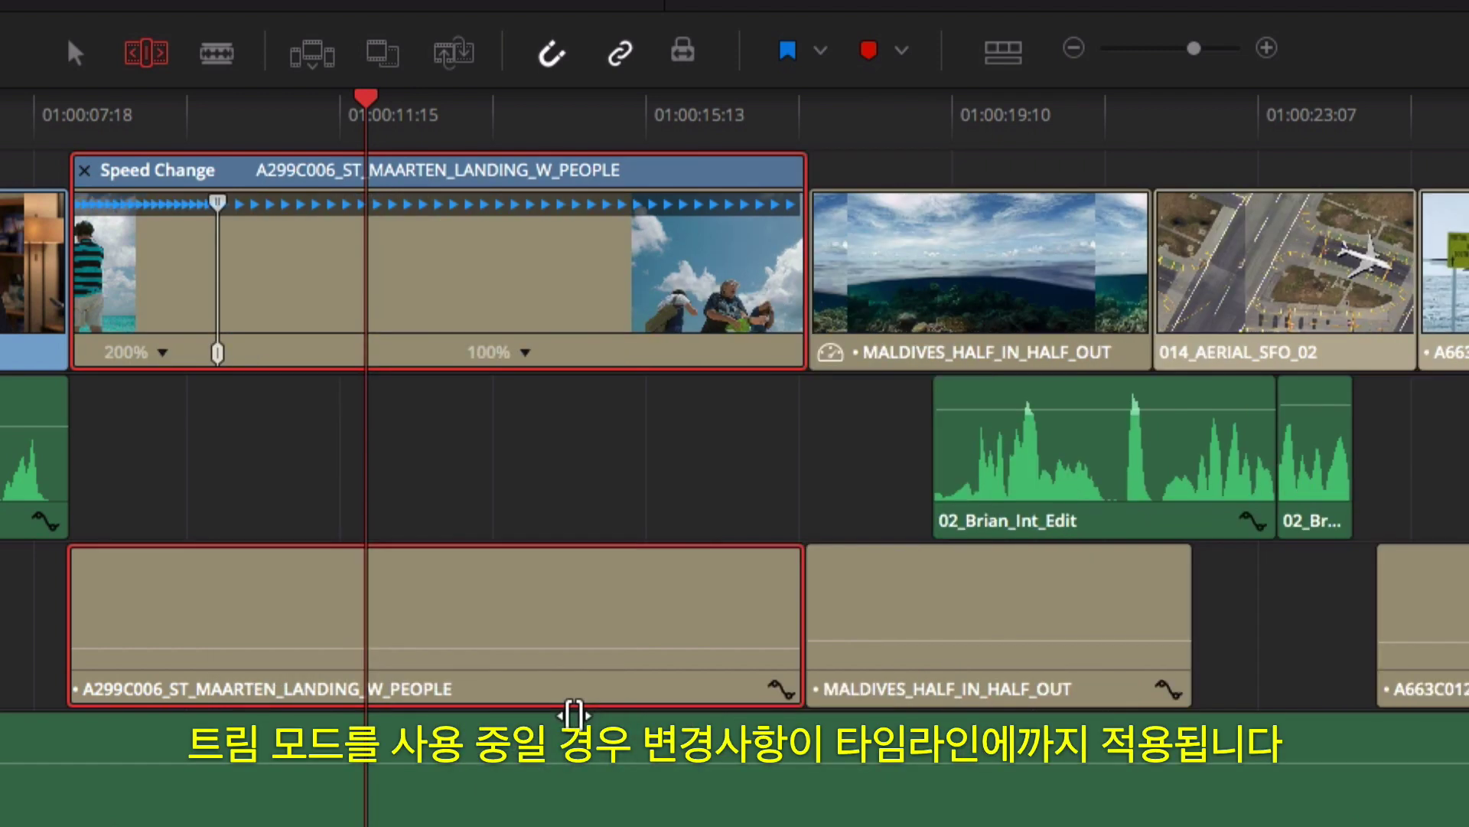
click(525, 351)
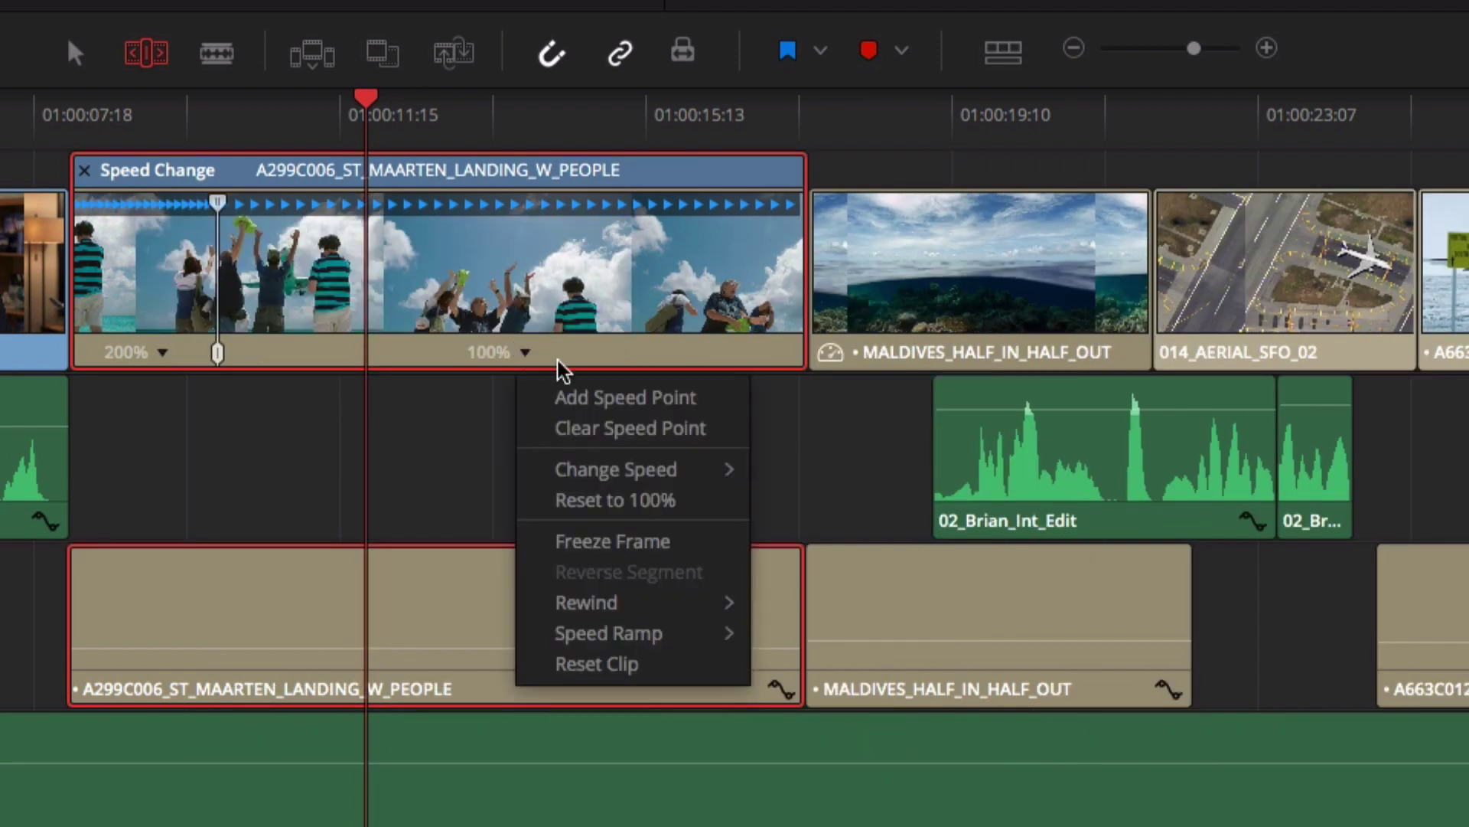
mouse_move(576, 471)
click(812, 537)
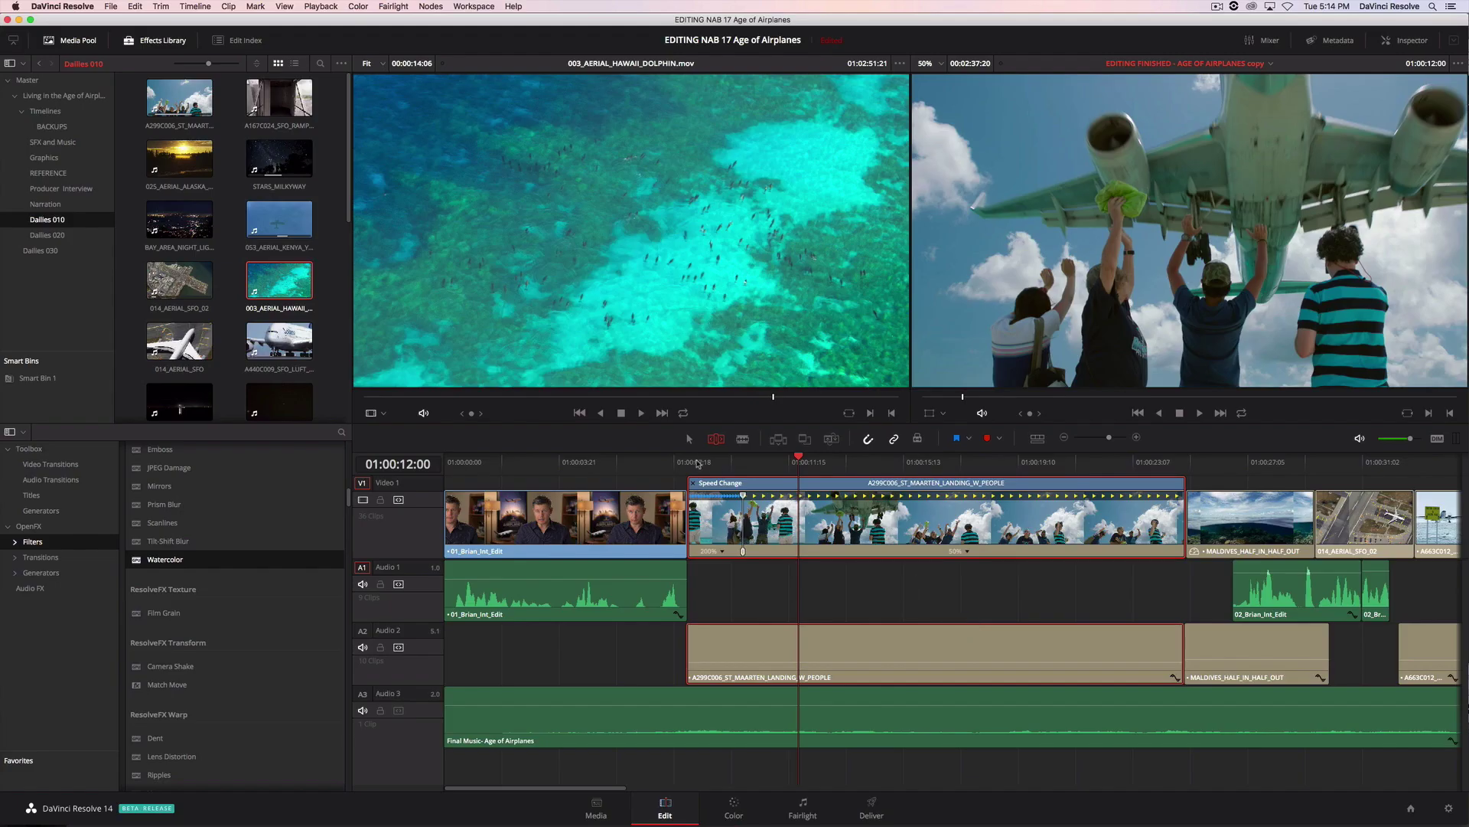
click(689, 461)
key(space)
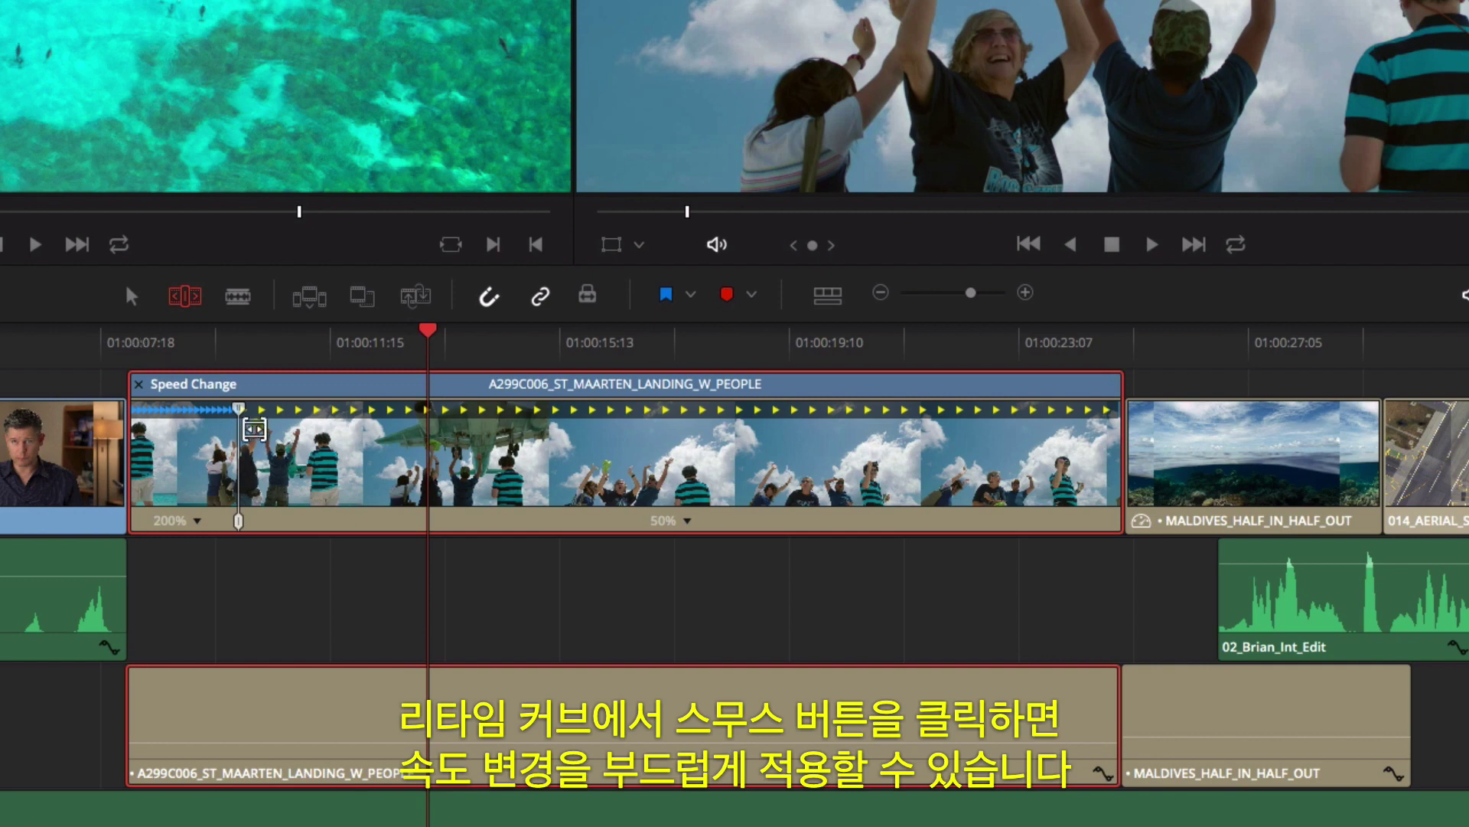
- Ease the St Maarten clip's retime keyframe with wider handles and raise its slow section to about 72%
right_click(765, 515)
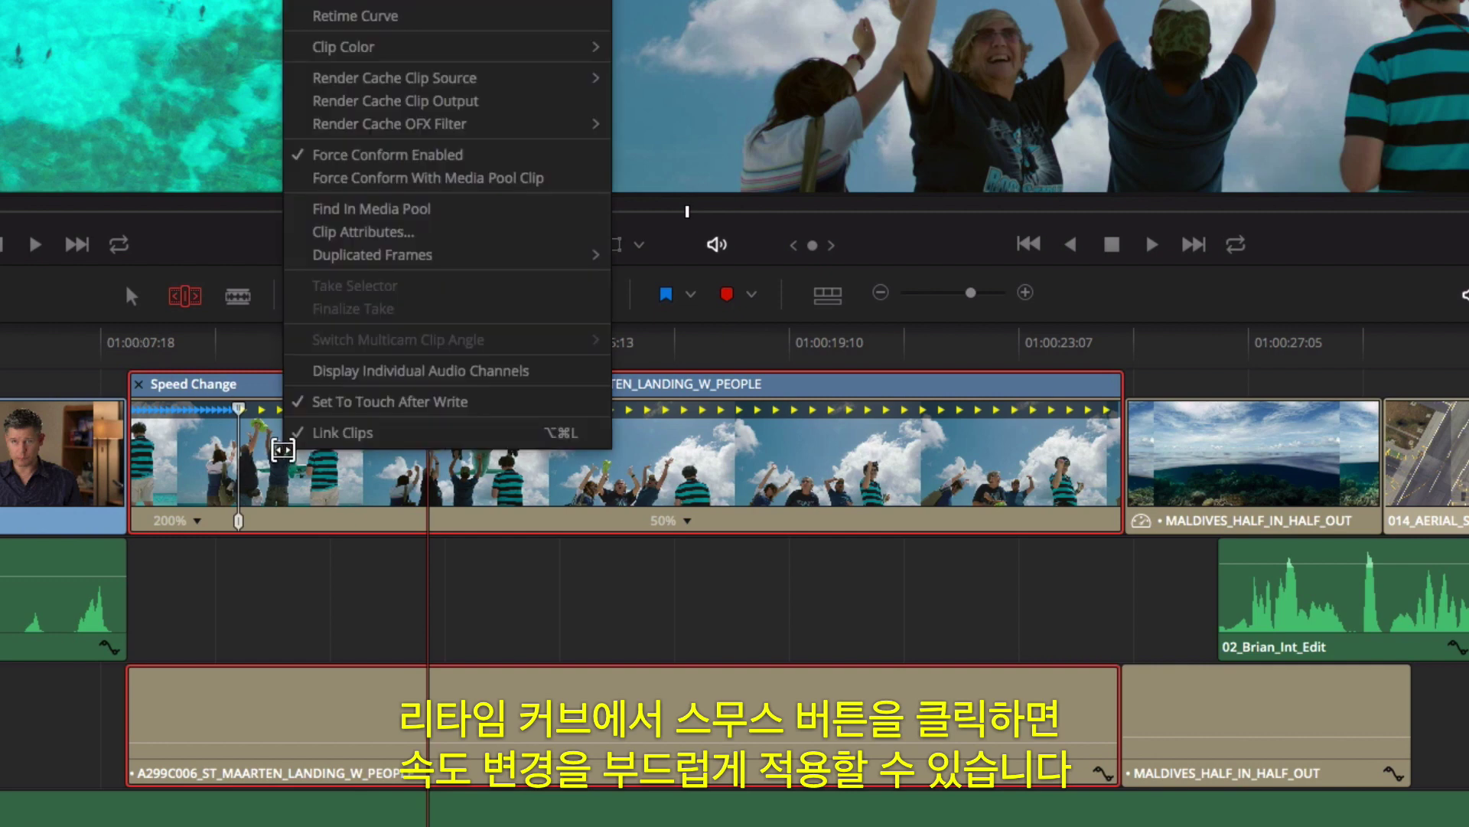
click(396, 16)
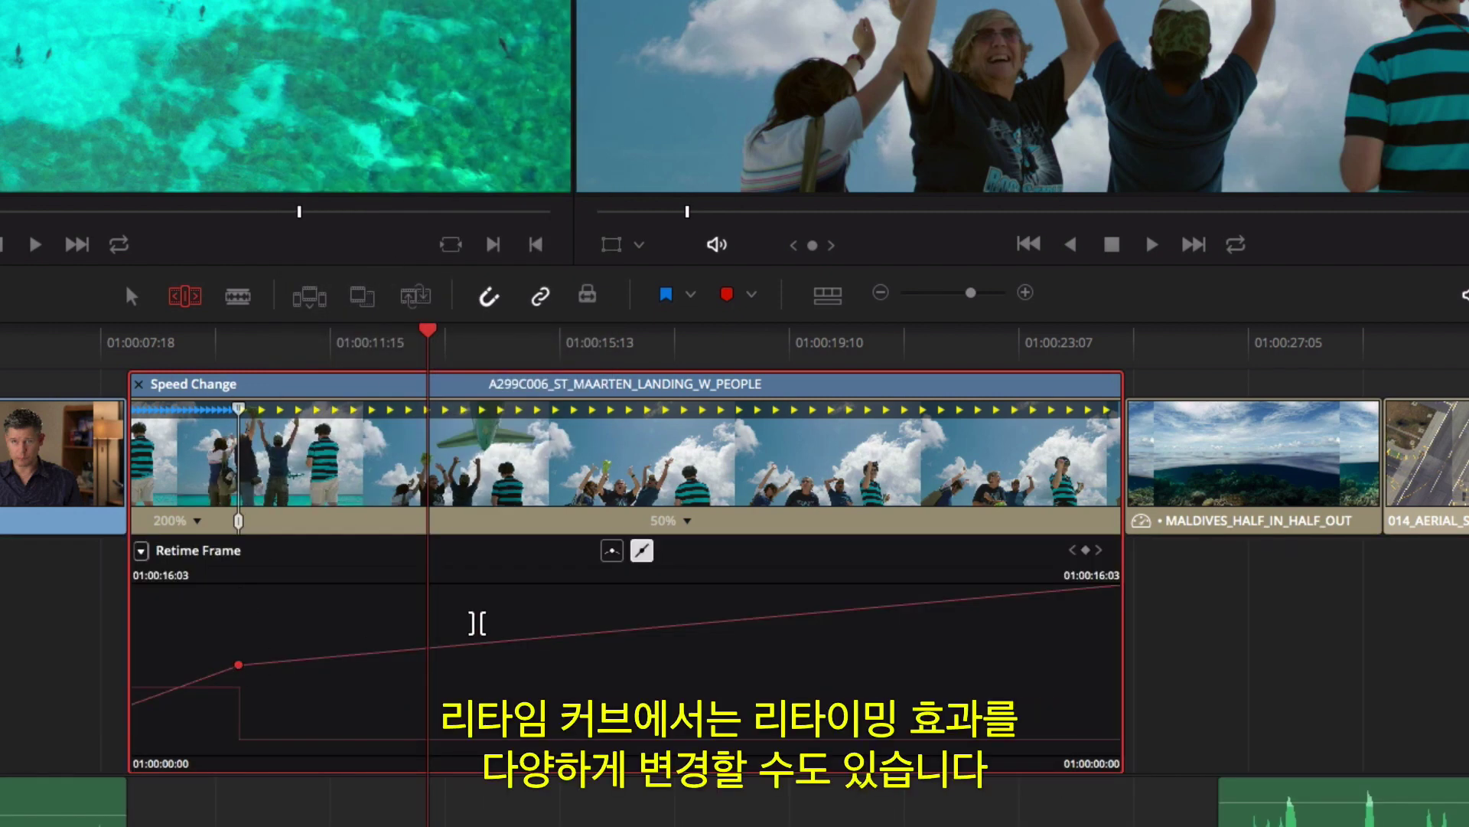
click(613, 551)
drag(313, 665, 320, 665)
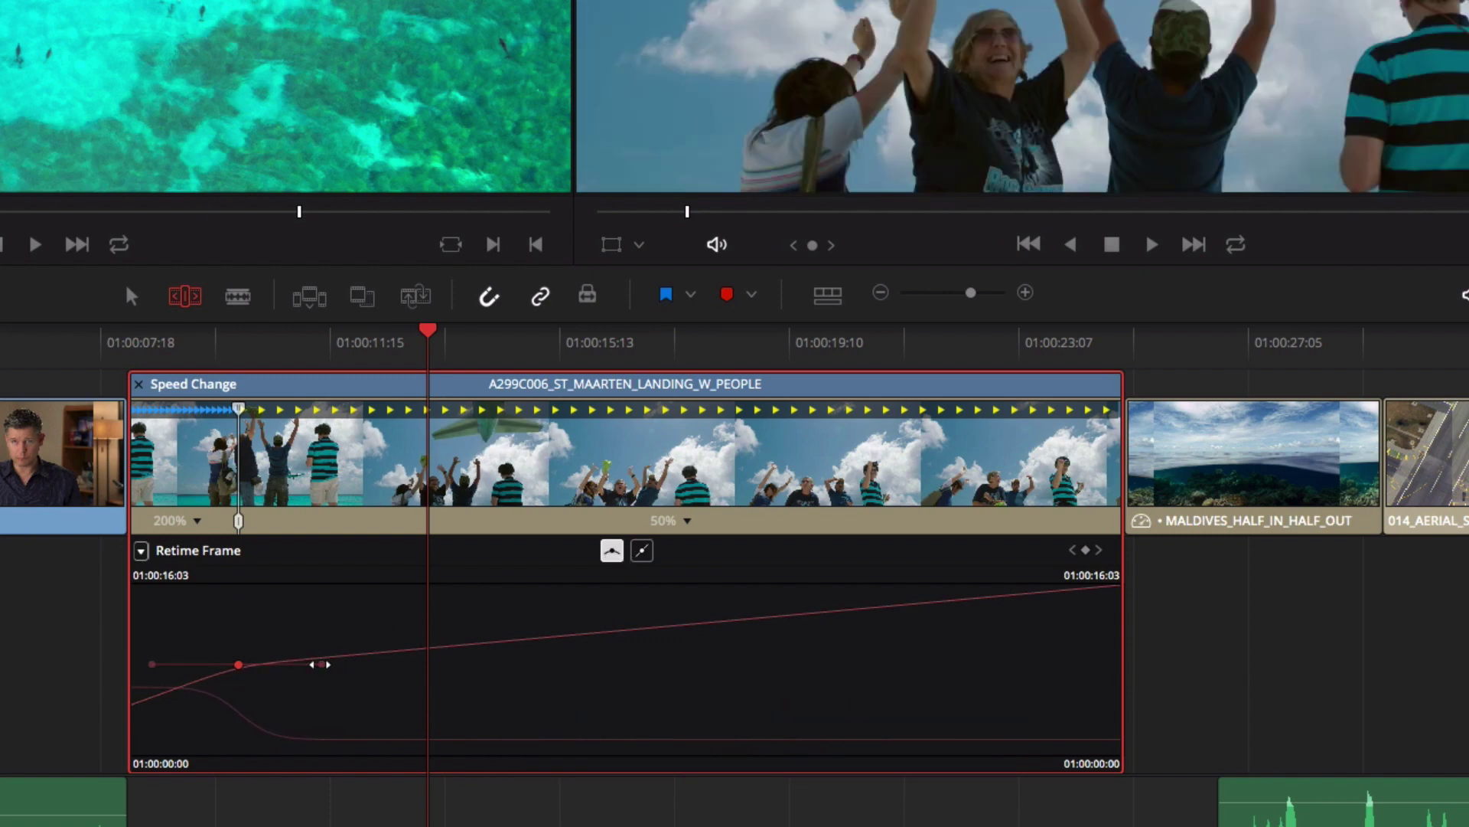
drag(474, 731, 475, 735)
drag(179, 688, 177, 656)
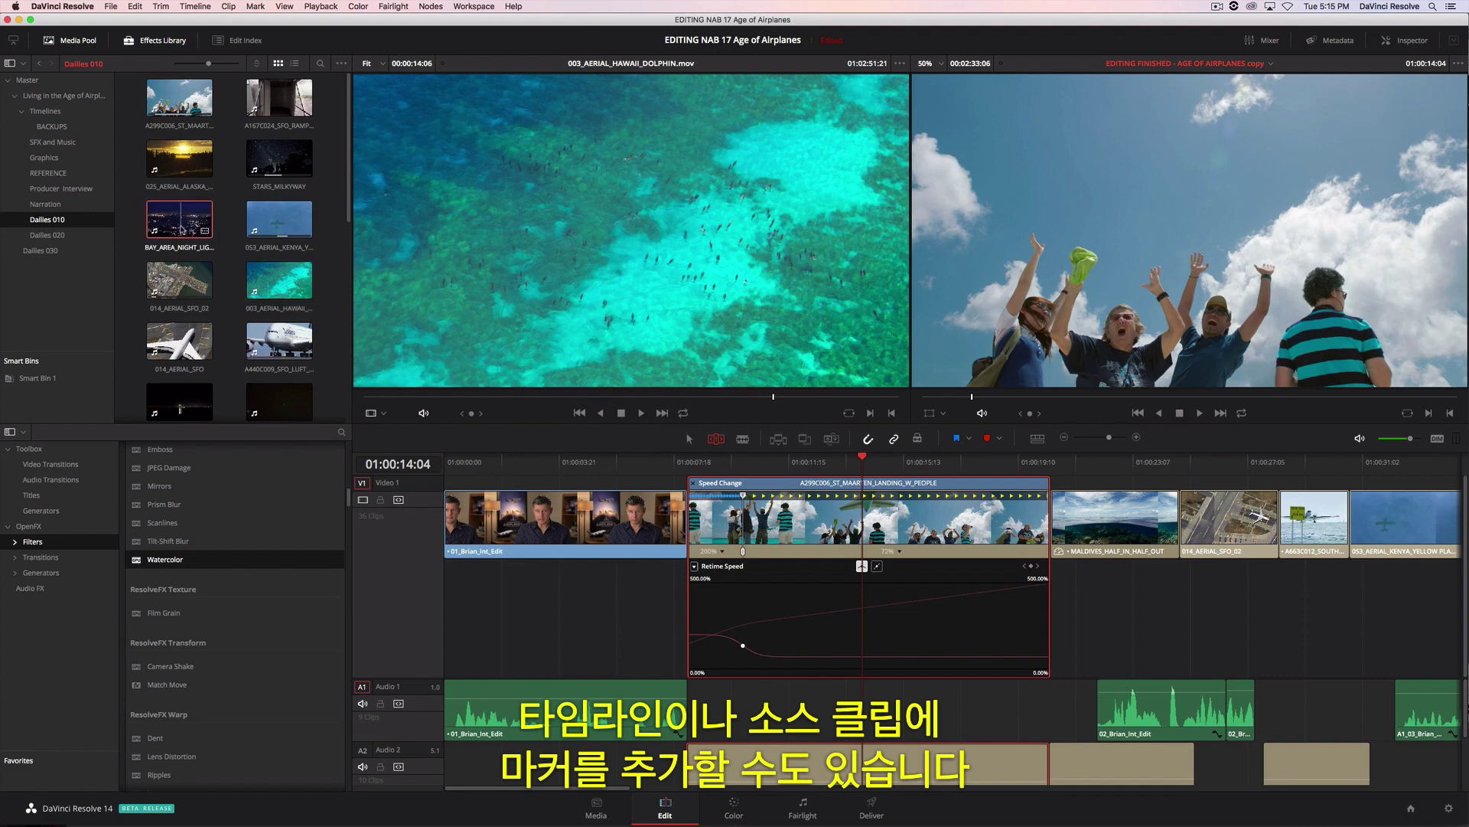
- Load BAY_AREA_NIGHT_LIGHTS, list the Media Pool, and drop 014_AERIAL_SFO's 'Good range to use' section onto V1
double_click(182, 228)
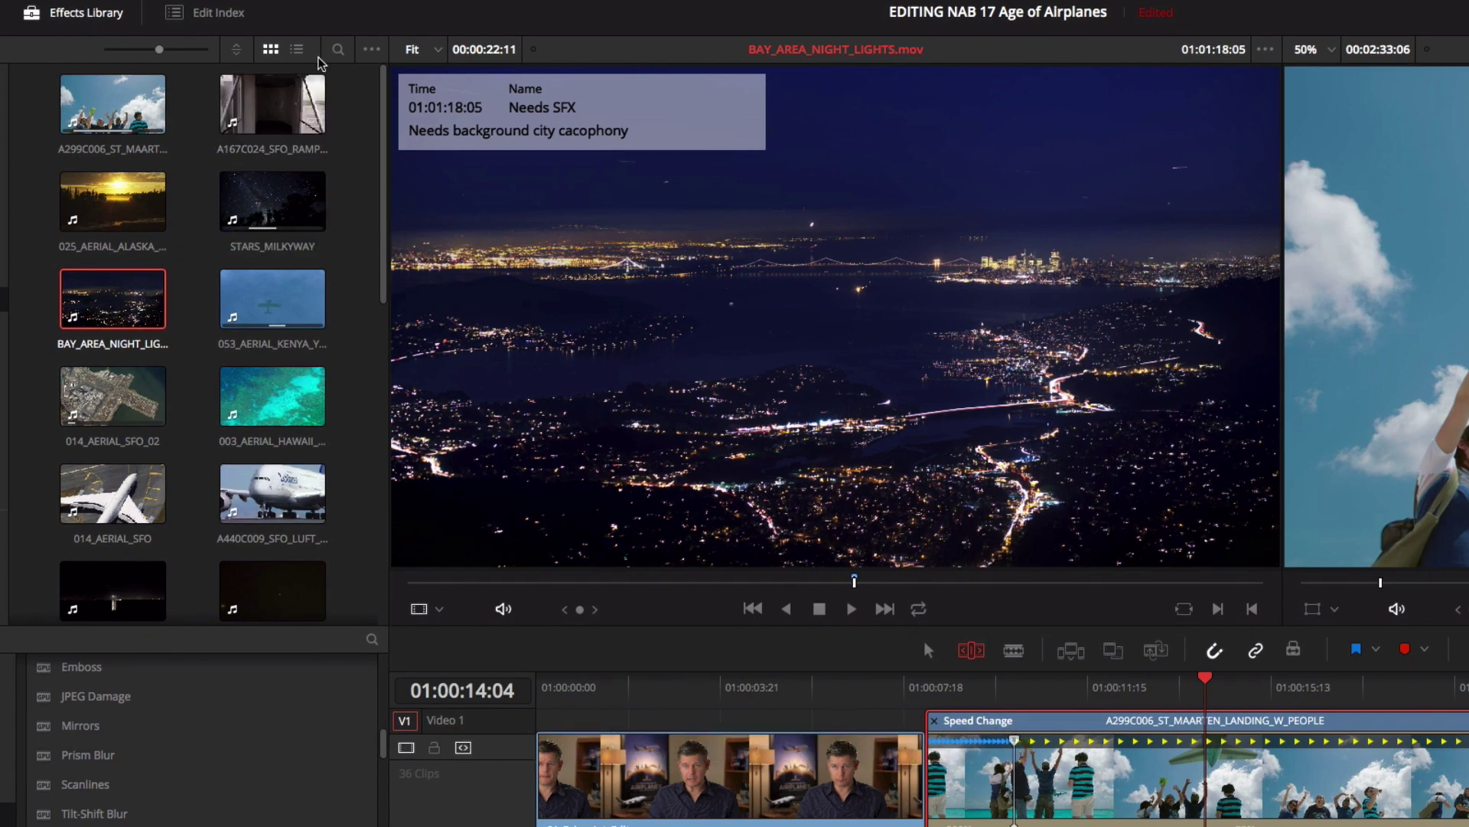
click(298, 50)
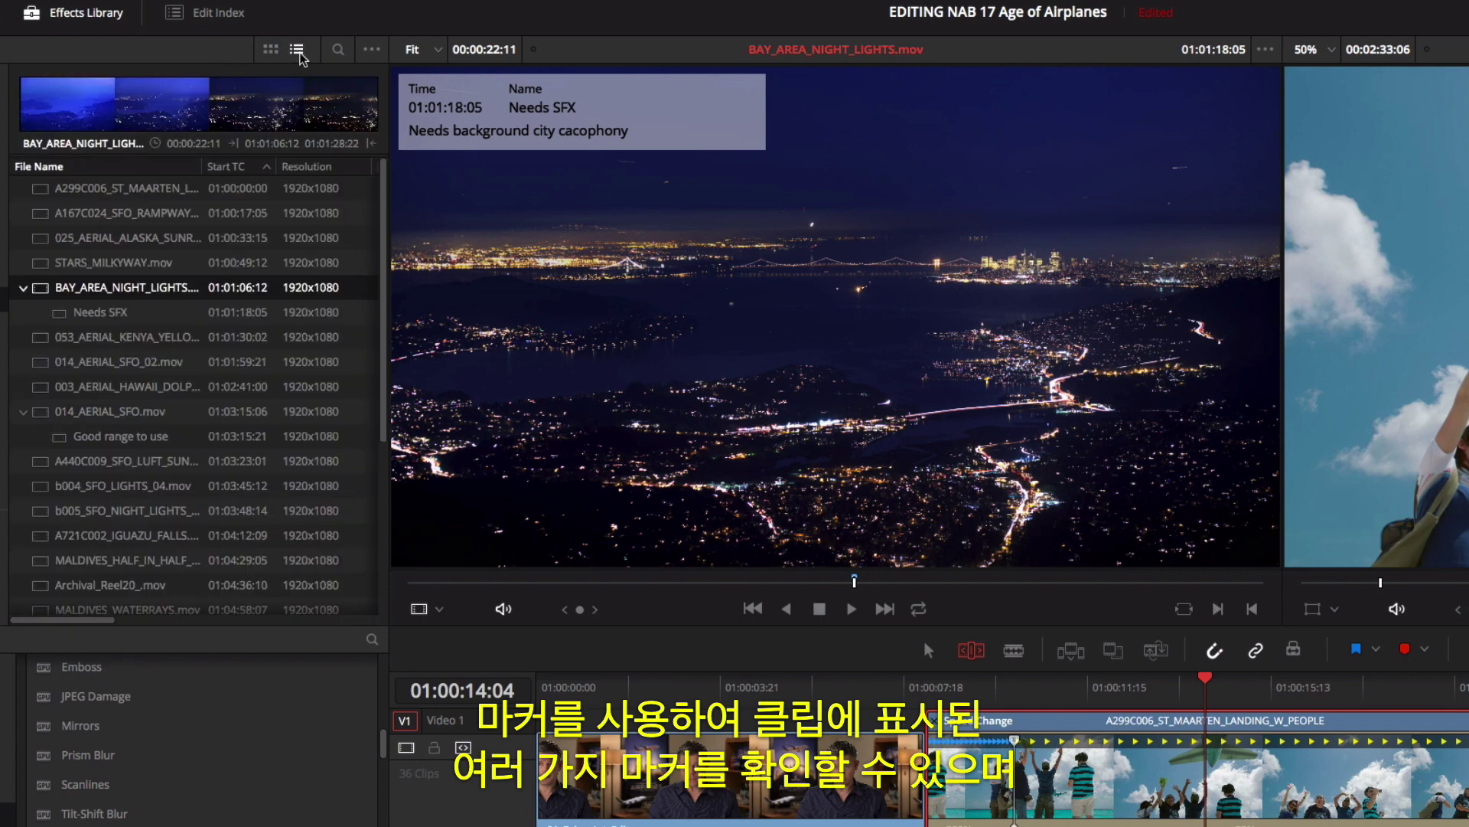
click(156, 313)
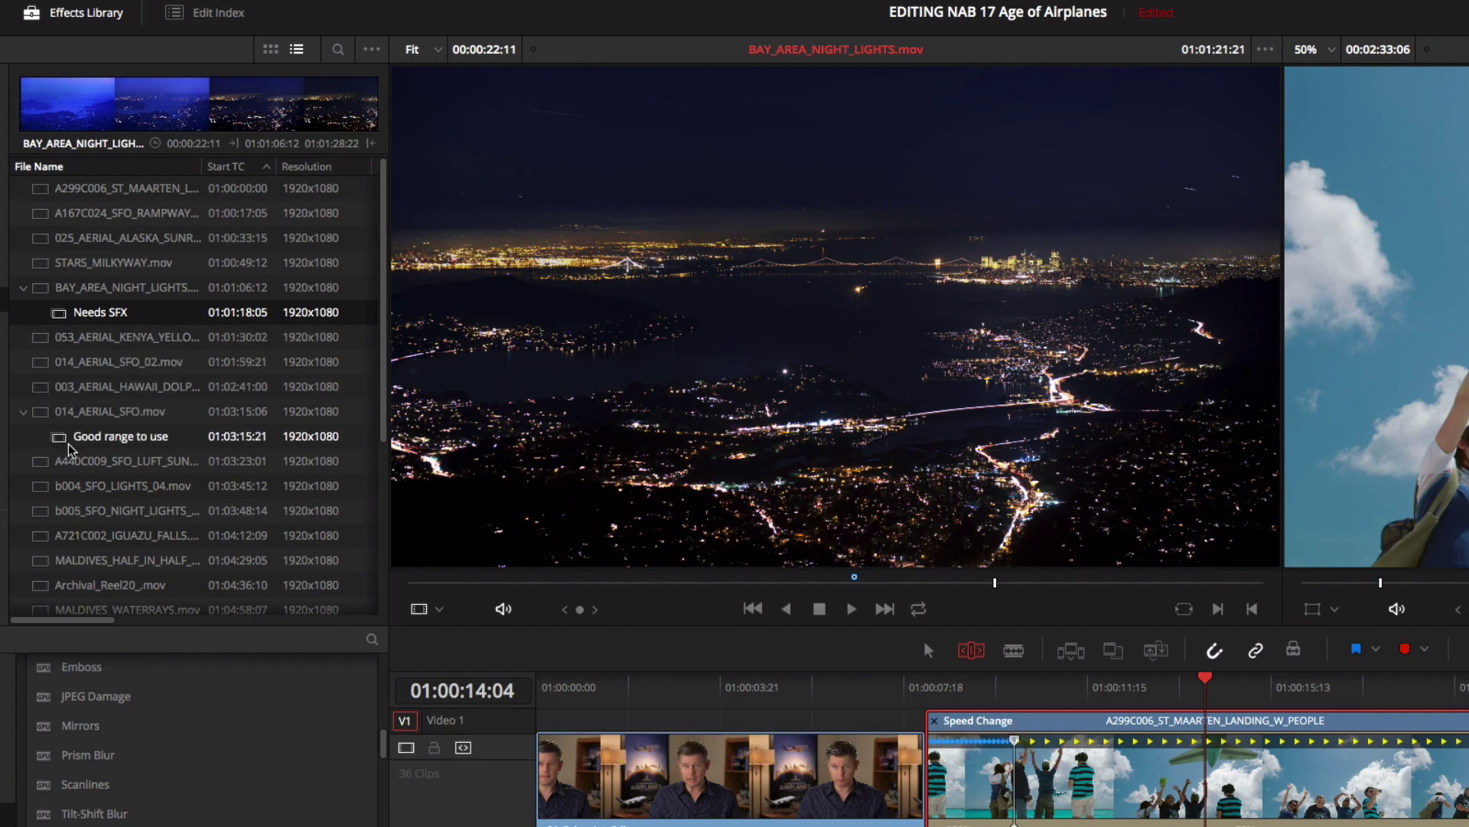
drag(65, 450, 220, 470)
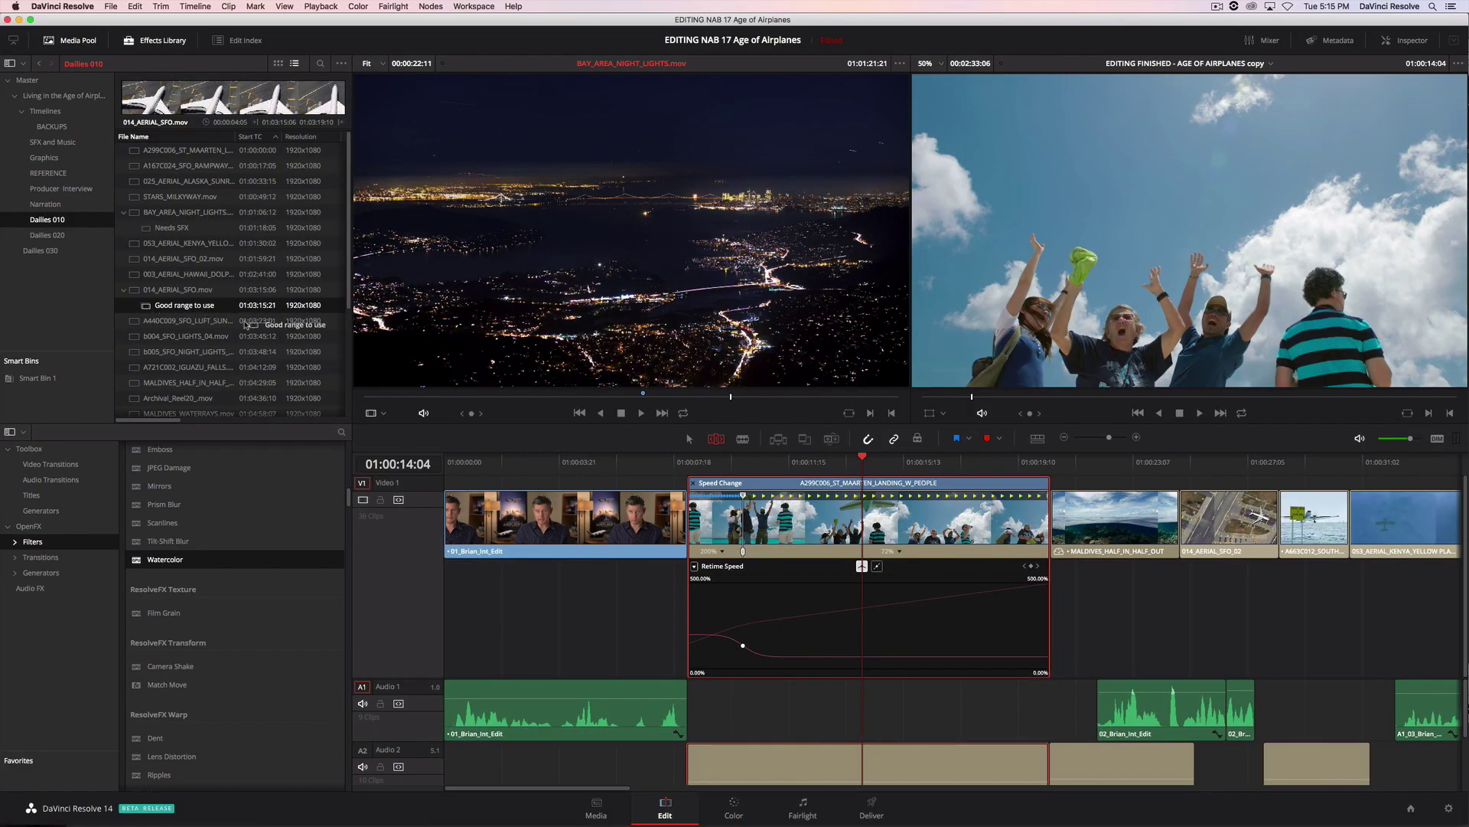
drag(1084, 453, 1265, 513)
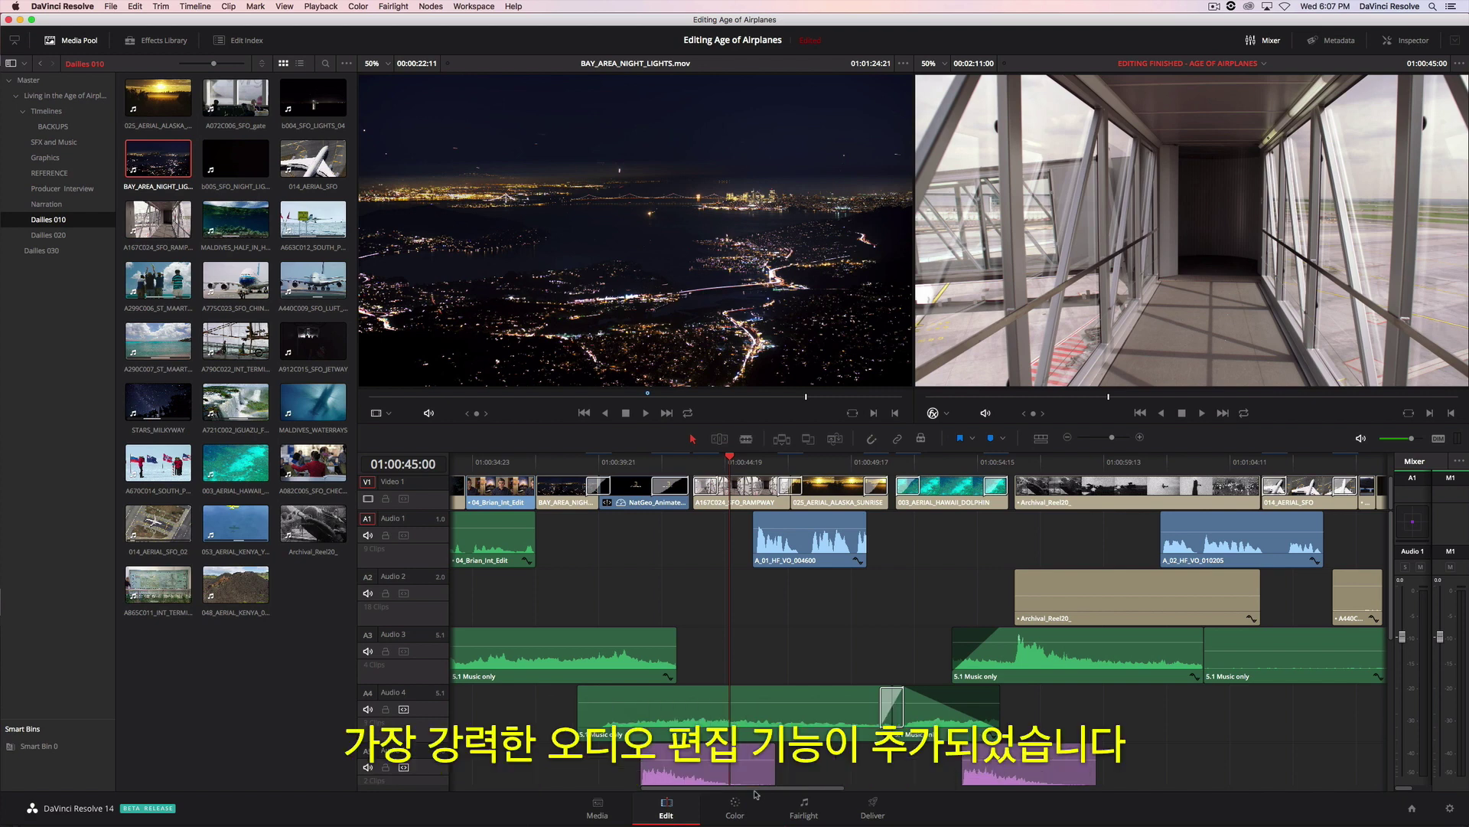
- Play the timeline to hear the voice-over and music tracks
key(space)
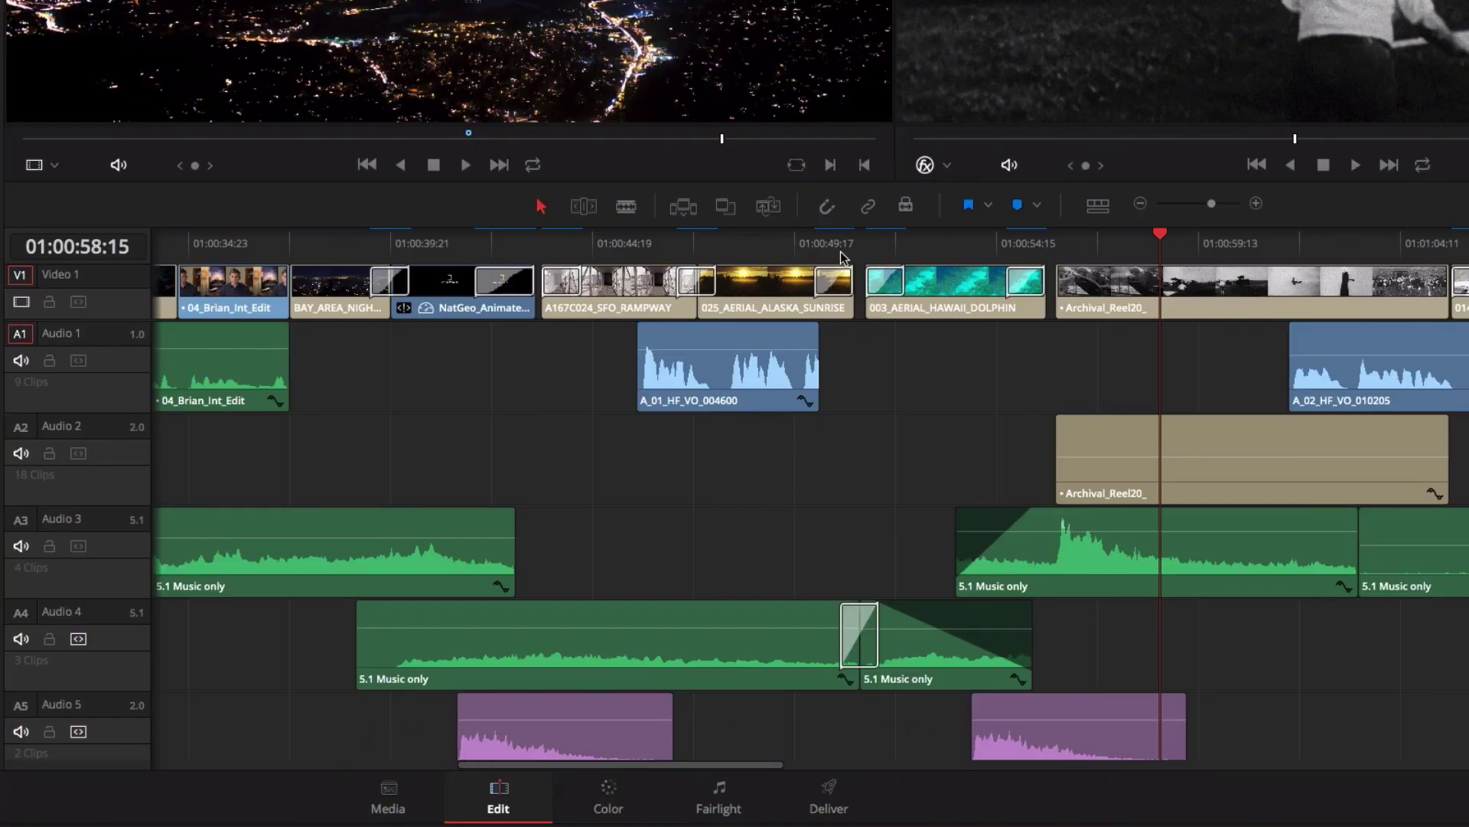
- Extend the end of the A_01_HF_VO_004600 voice-over clip to the playhead at 01:00:50:20
click(841, 245)
click(1256, 204)
click(1256, 203)
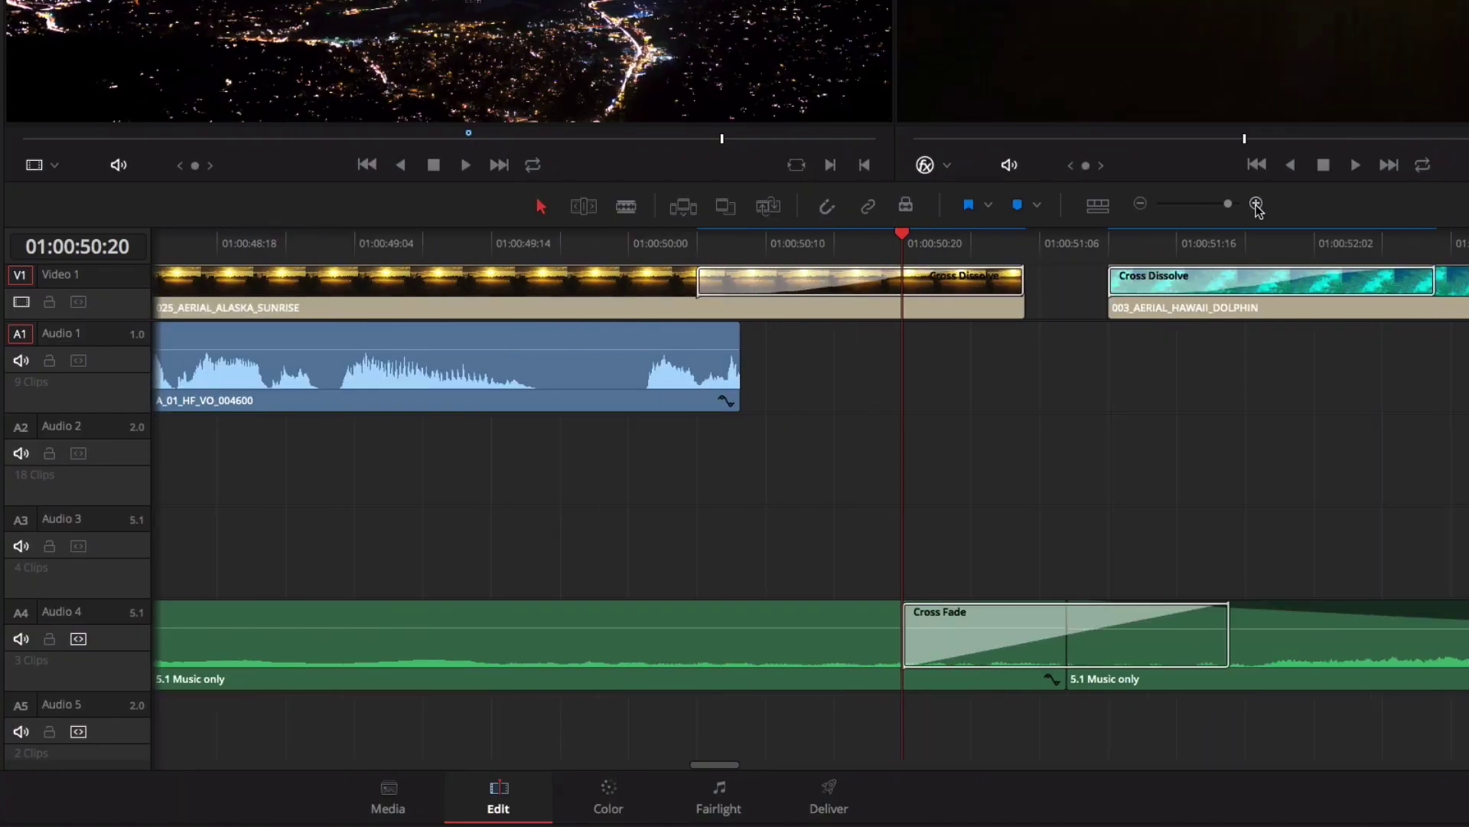
drag(740, 374, 885, 372)
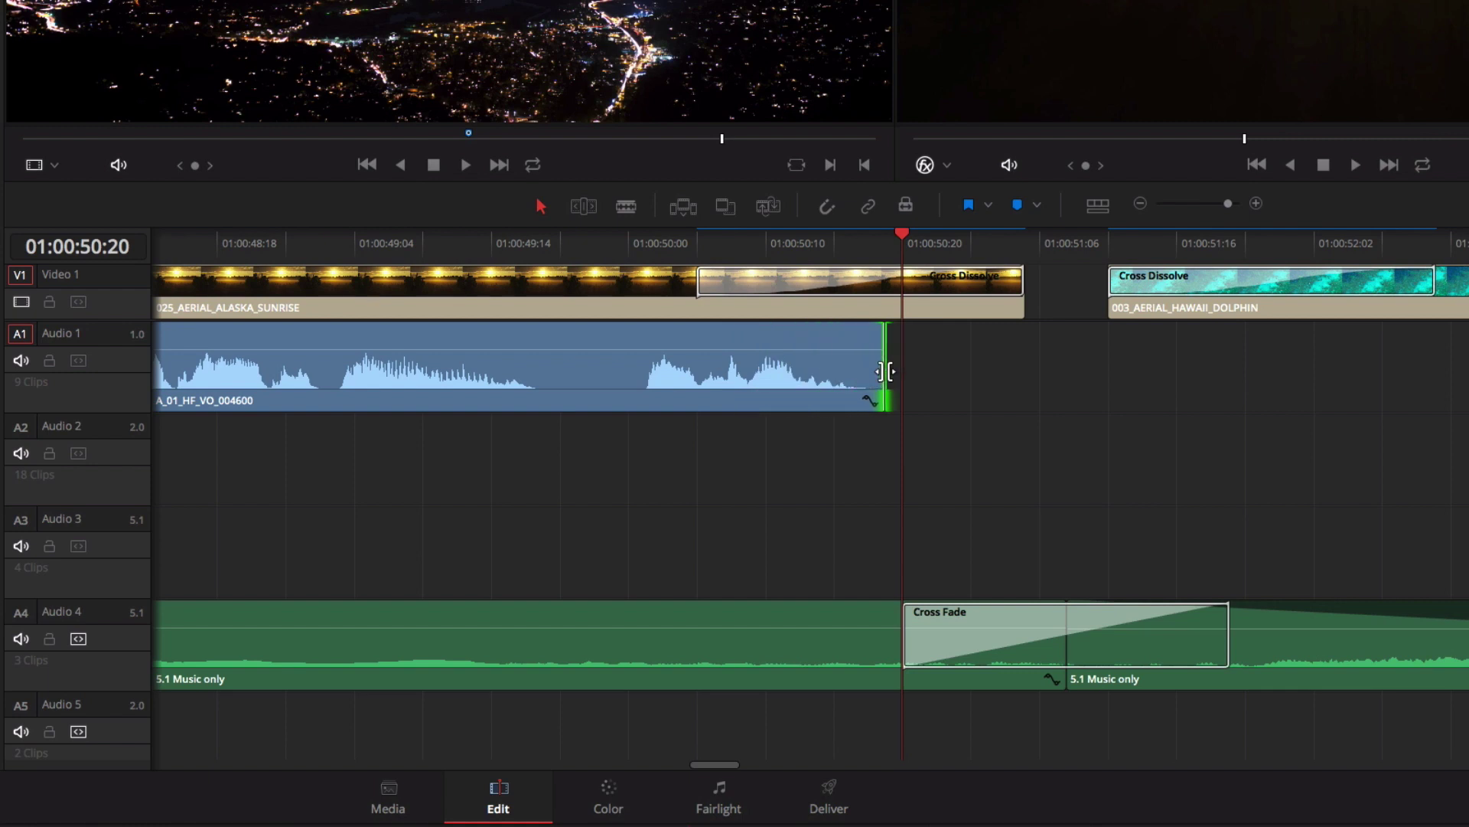
- Raise the Archival_Reel20 audio clip's volume and play back to review the change
click(1140, 205)
click(1139, 205)
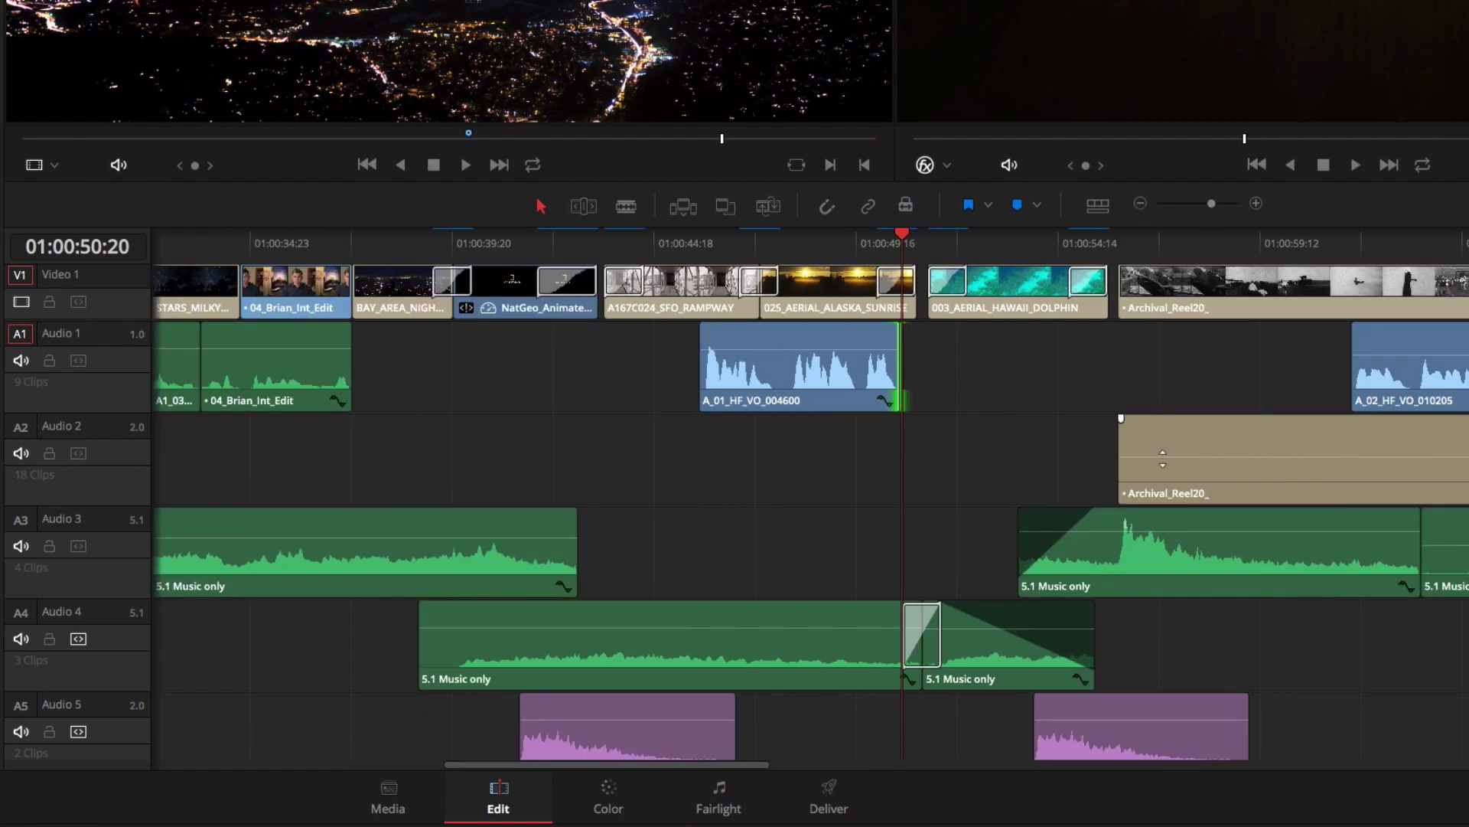
drag(1167, 457, 1158, 431)
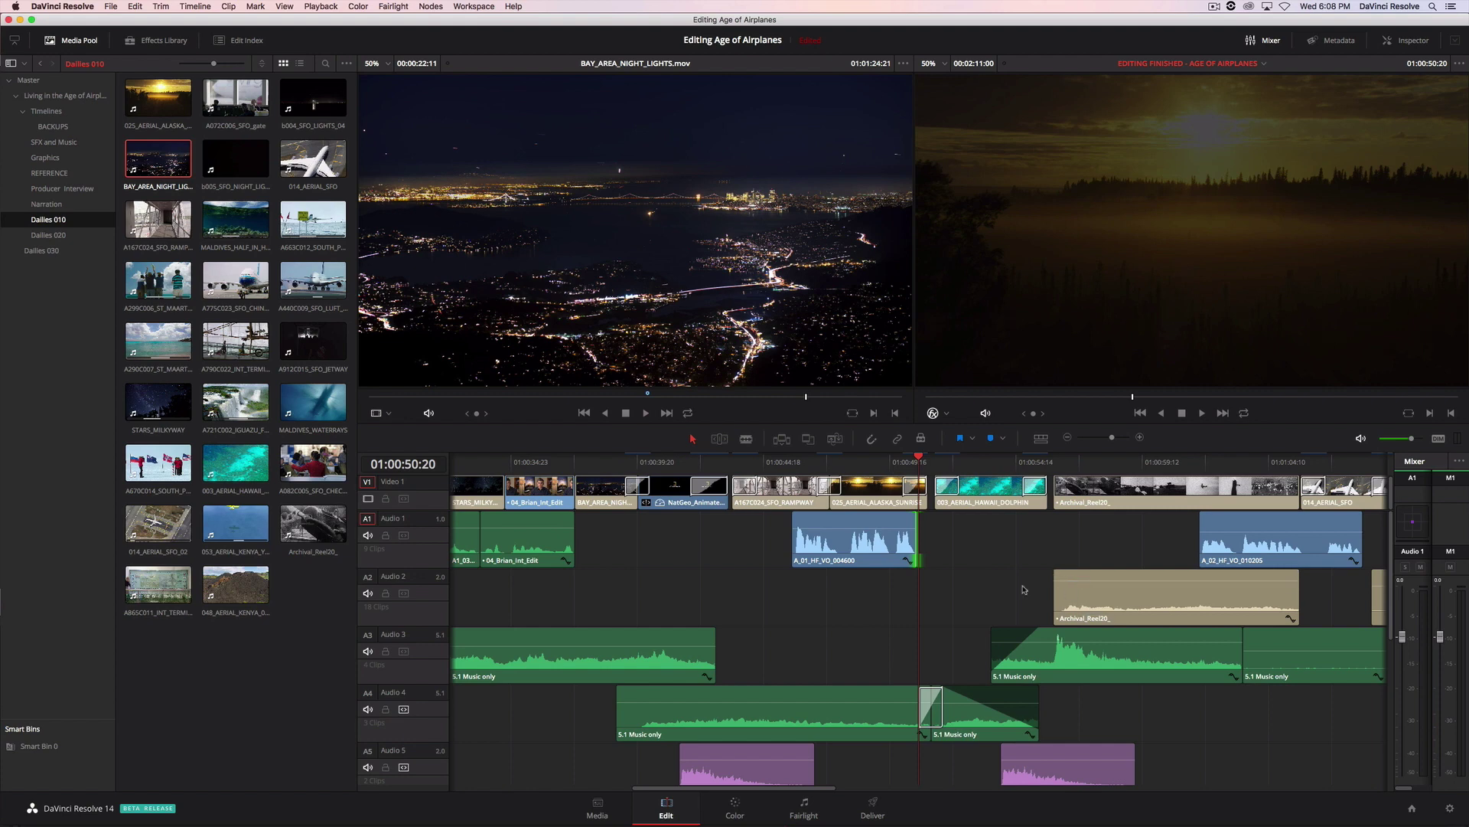
click(791, 462)
key(space)
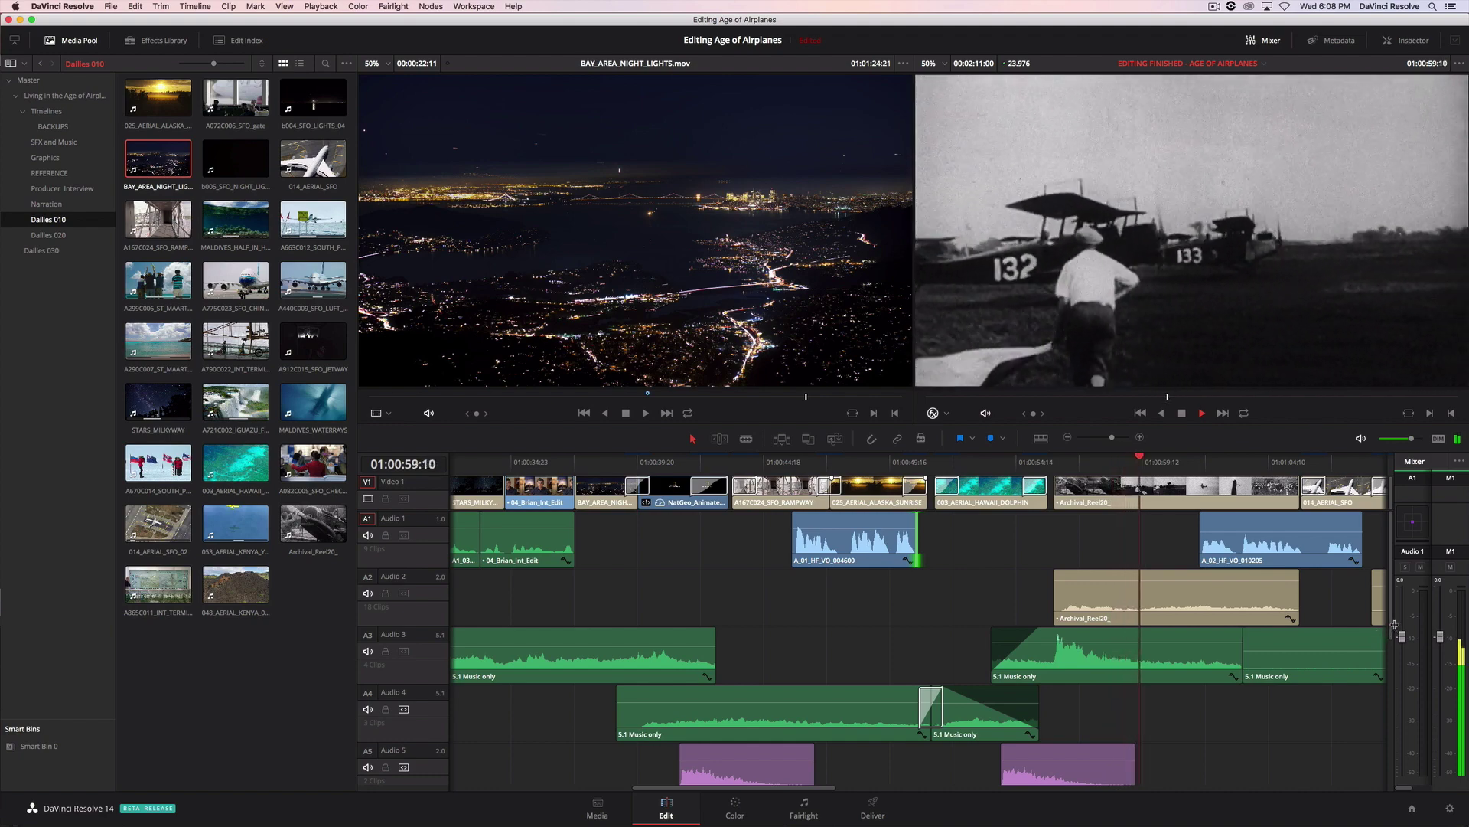
- Widen the Mixer to six strips and pan Audio 3's surround sound forward and left
drag(1394, 625, 1182, 634)
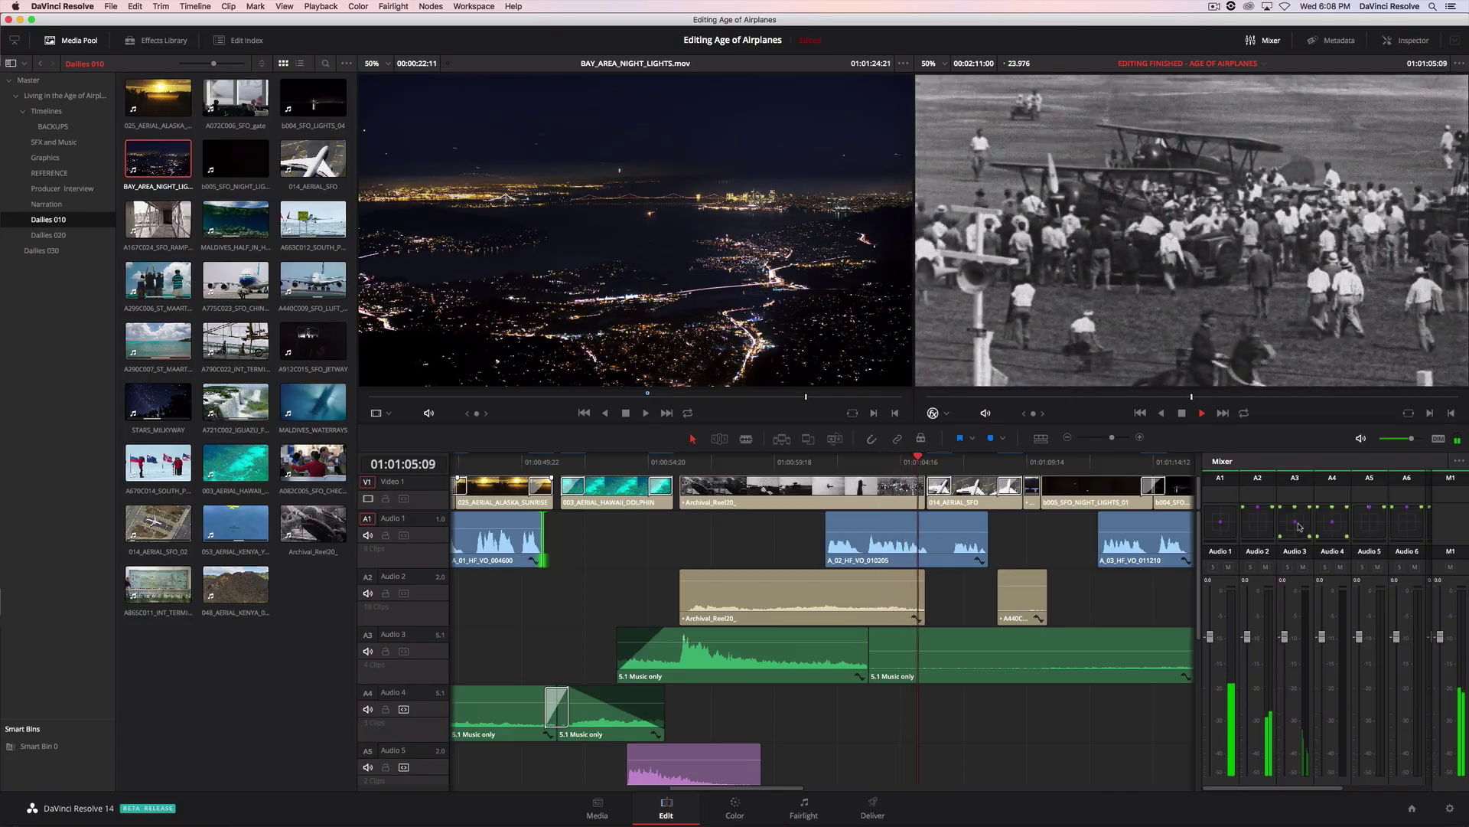
double_click(1294, 524)
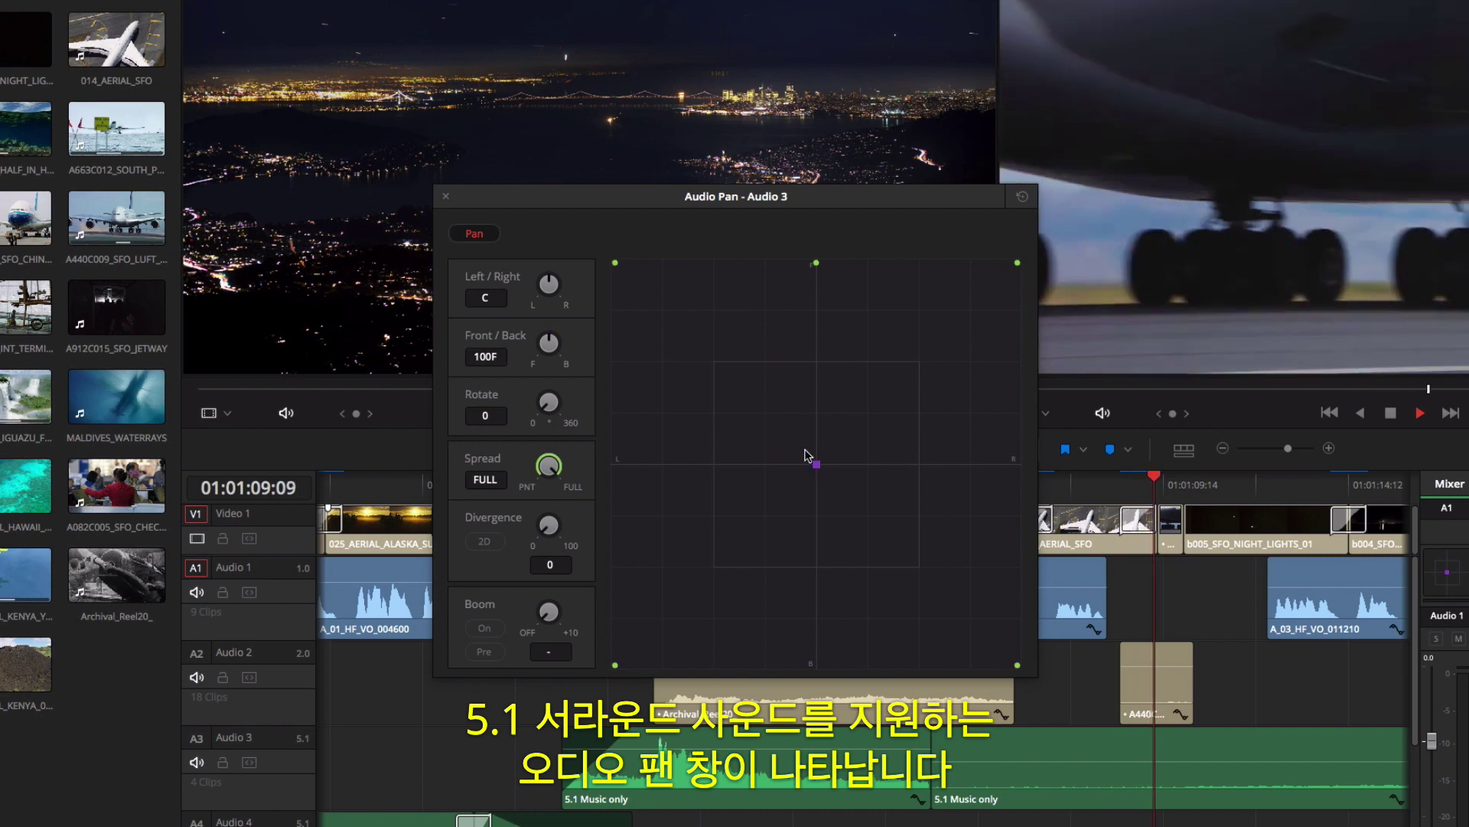
drag(804, 449, 751, 381)
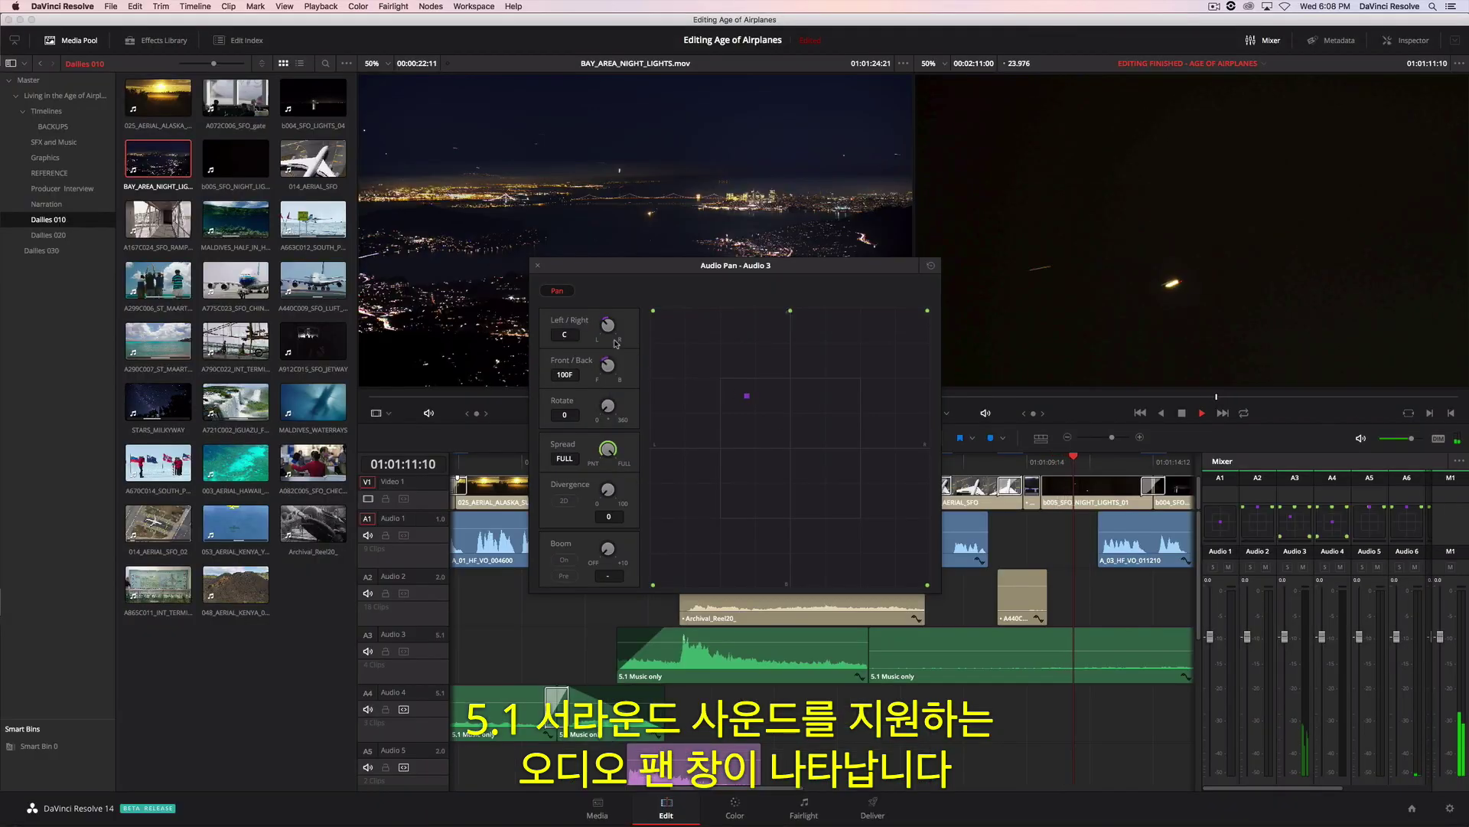
click(538, 268)
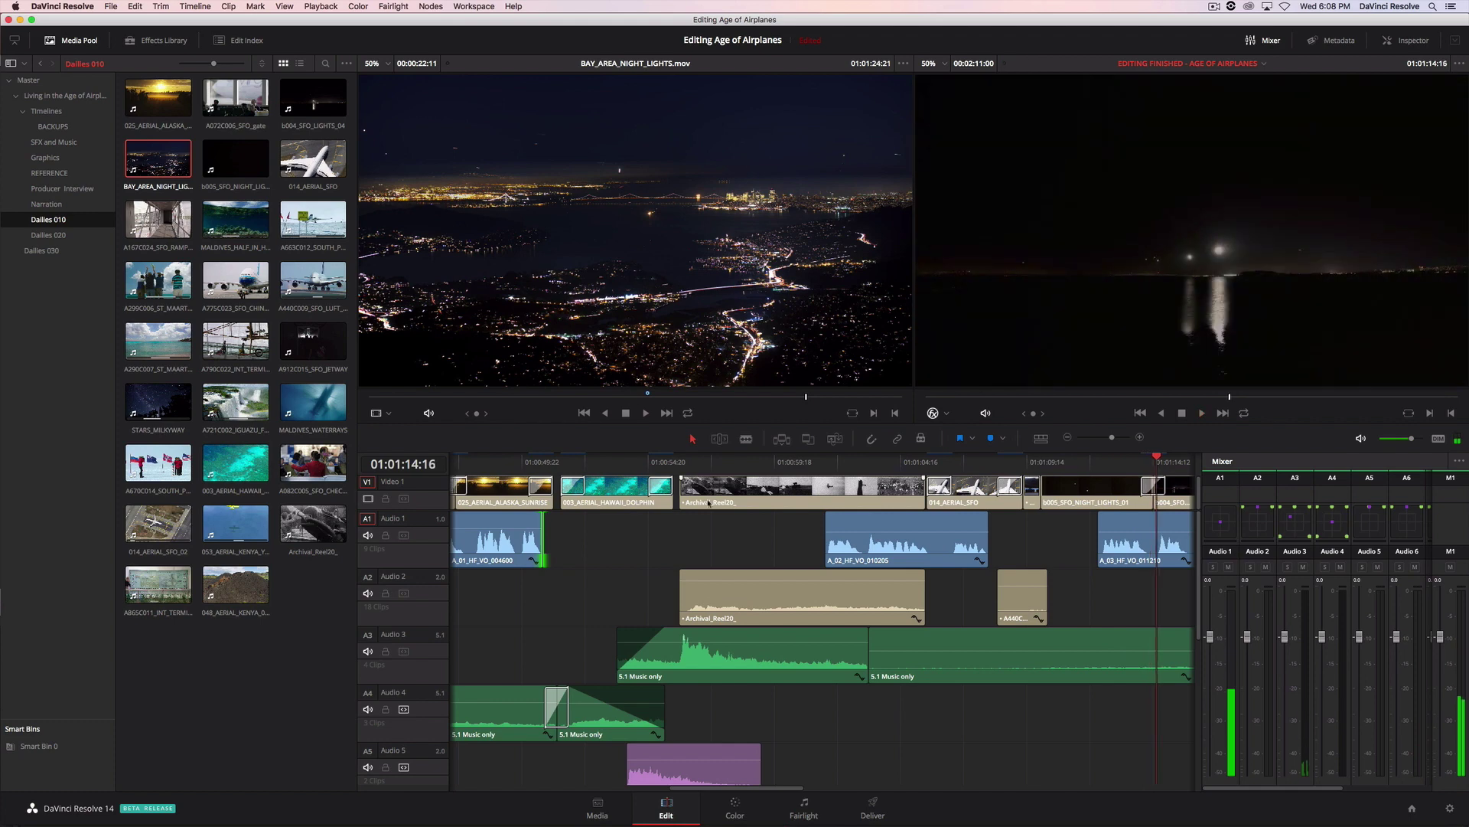
- Boost EQ Band 3 of the Archival_Reel20 clip by 1.5 dB in the Inspector
click(790, 599)
click(1406, 41)
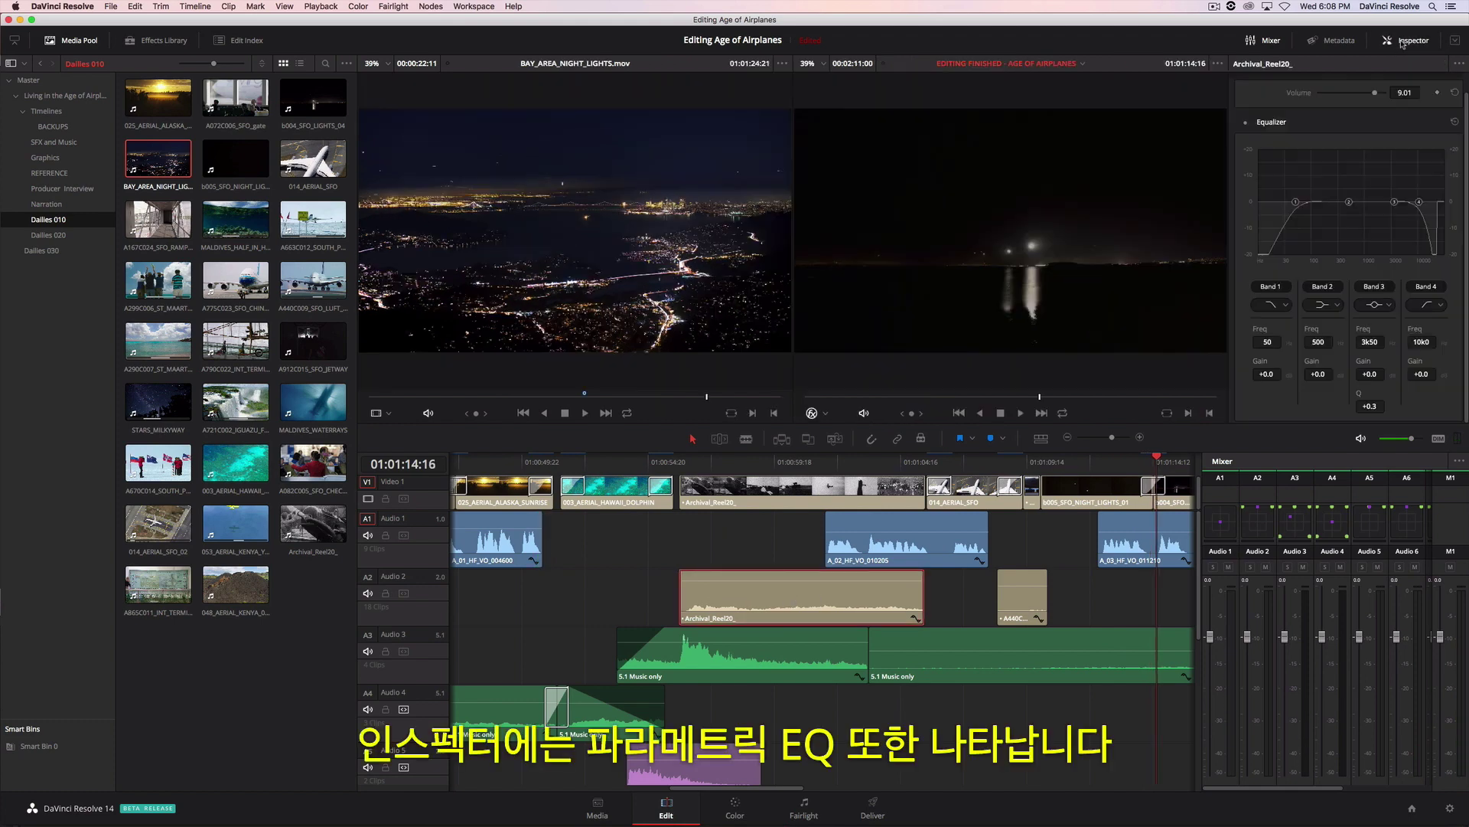
drag(1394, 202, 1395, 198)
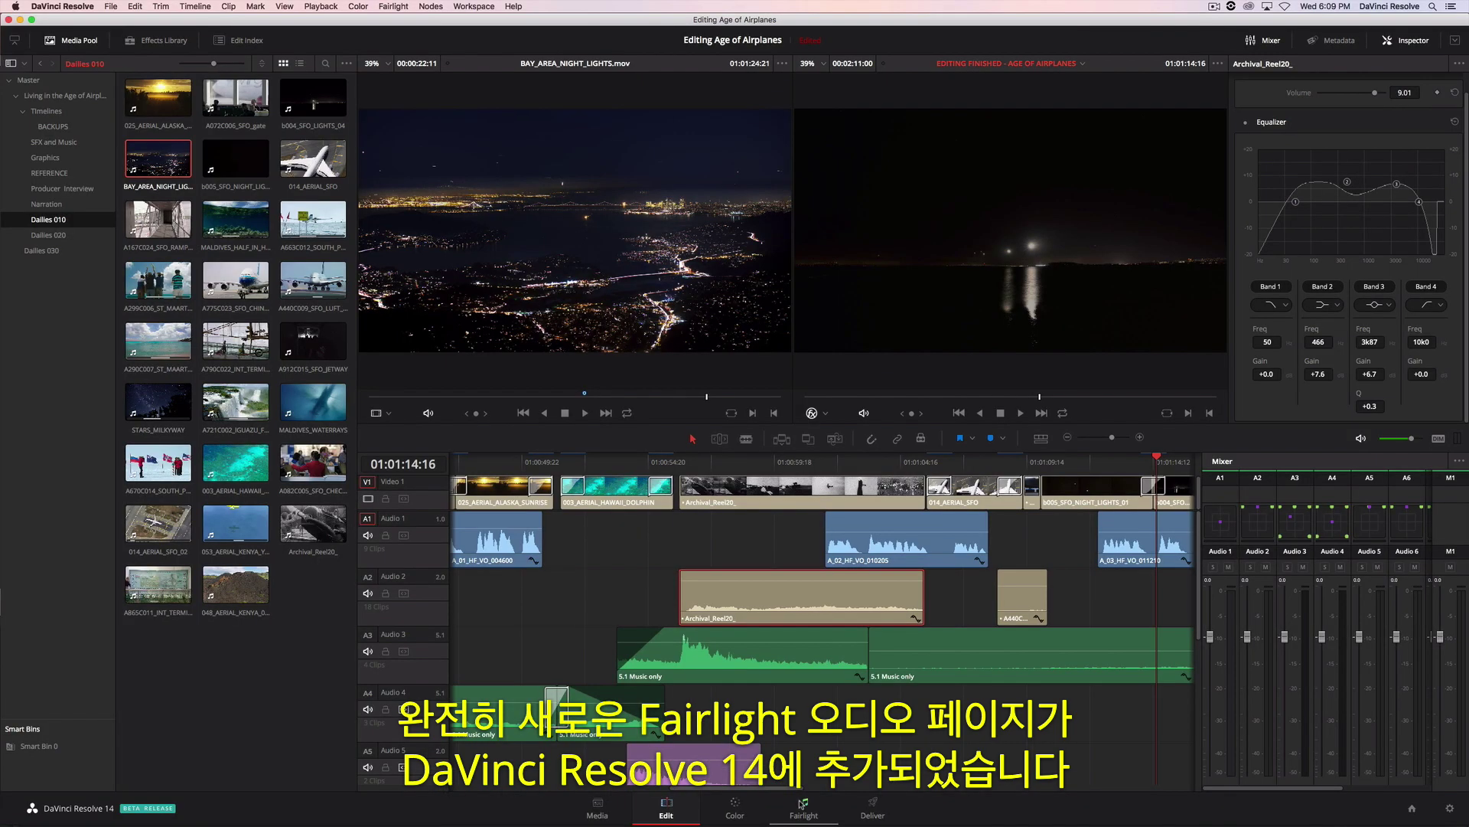
- Play the mix on the Fairlight page and enlarge the audio track heights
click(802, 803)
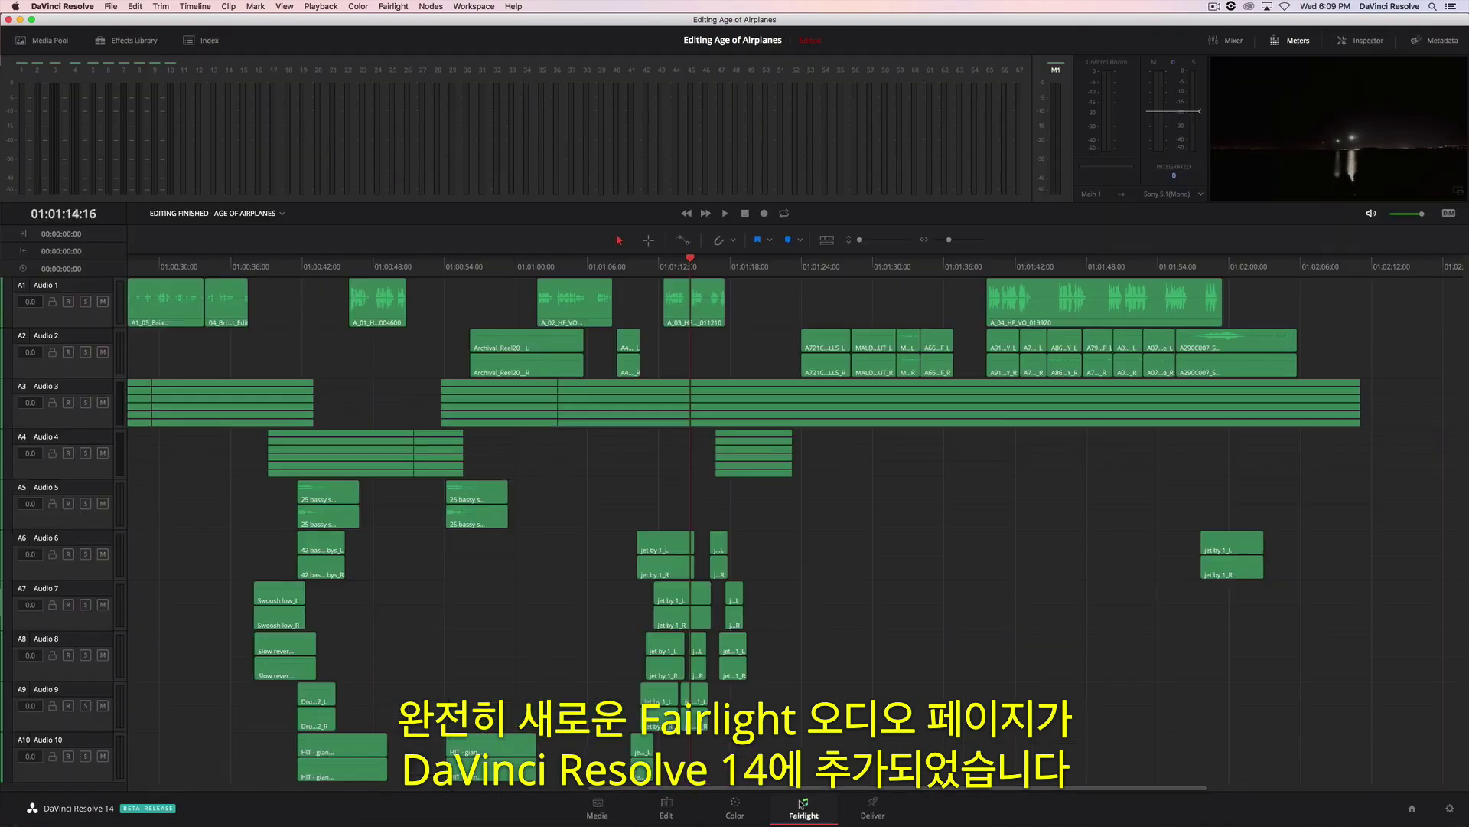
key(space)
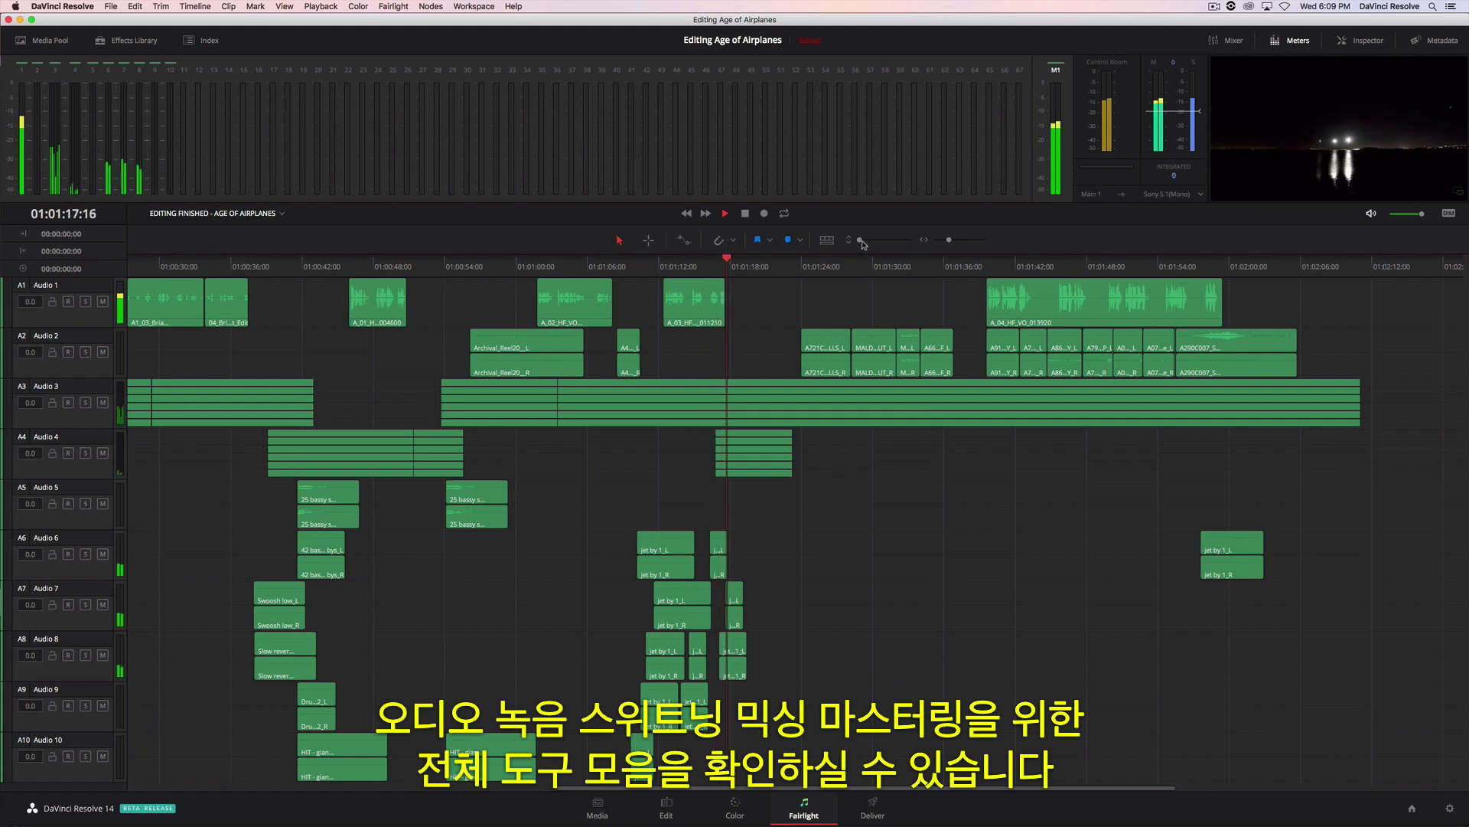
drag(861, 240, 951, 242)
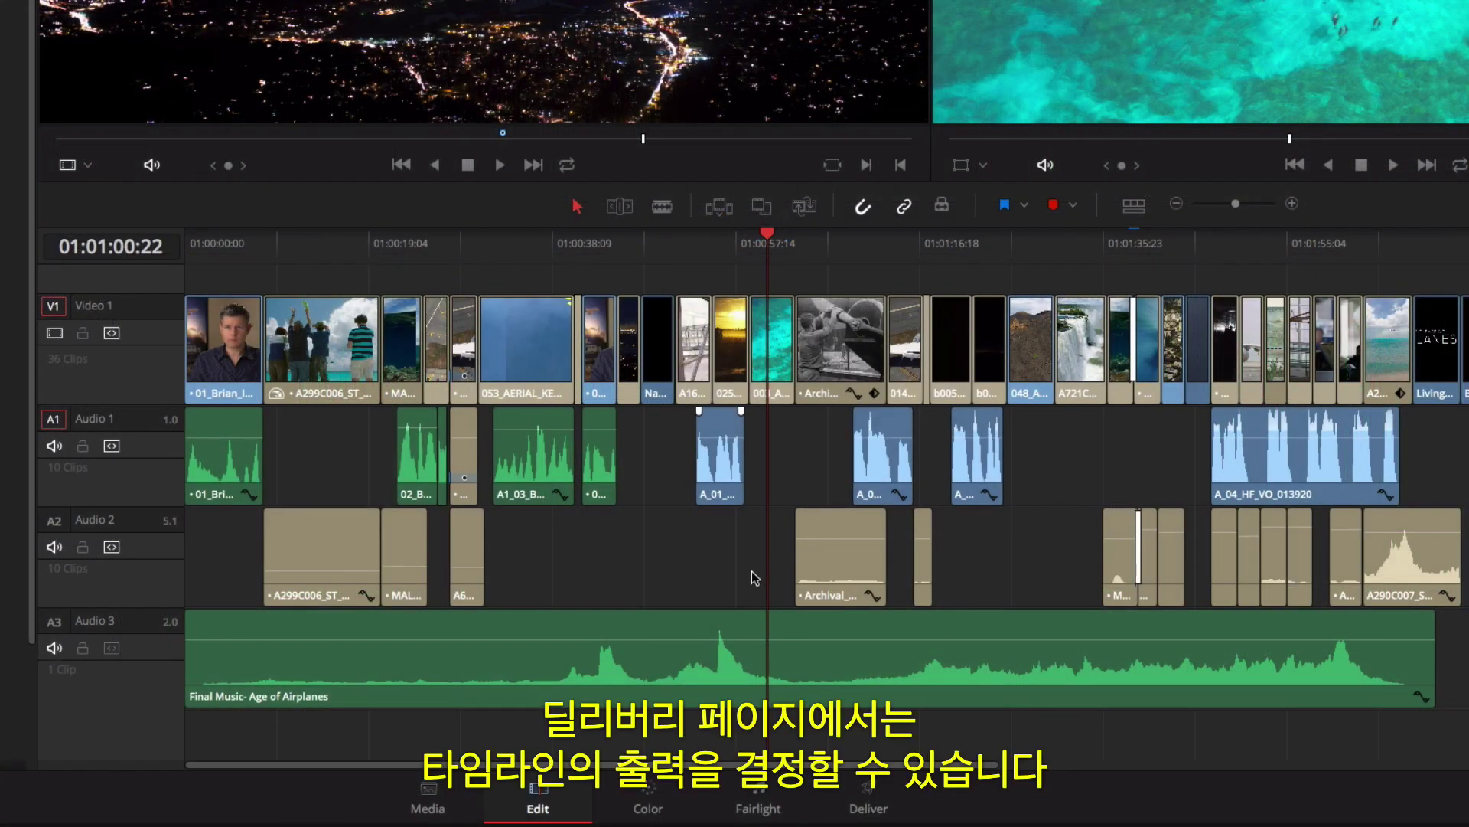
- Choose the Vimeo 1080p render preset on the Deliver page
click(878, 796)
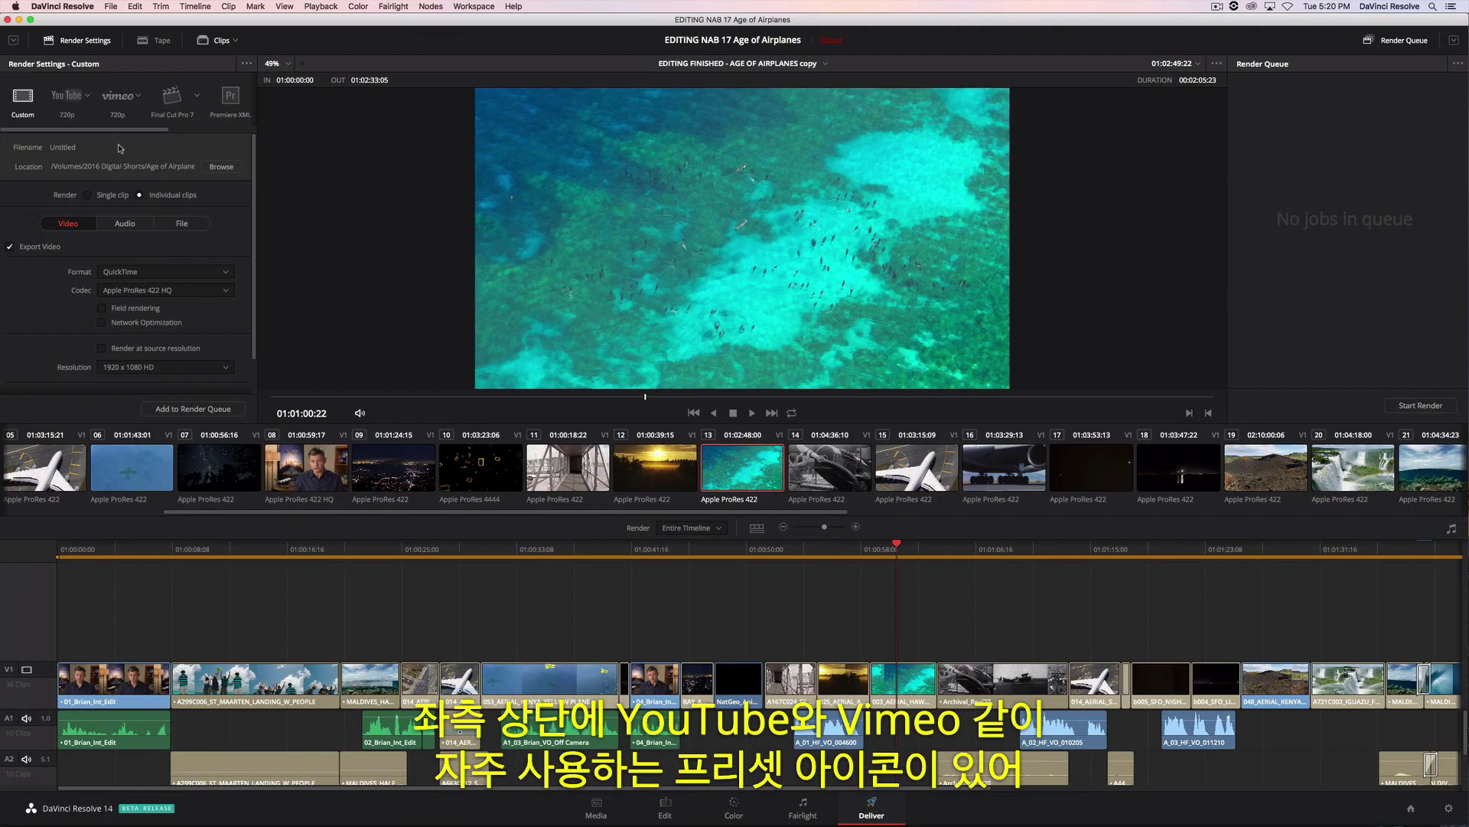
drag(117, 134, 180, 132)
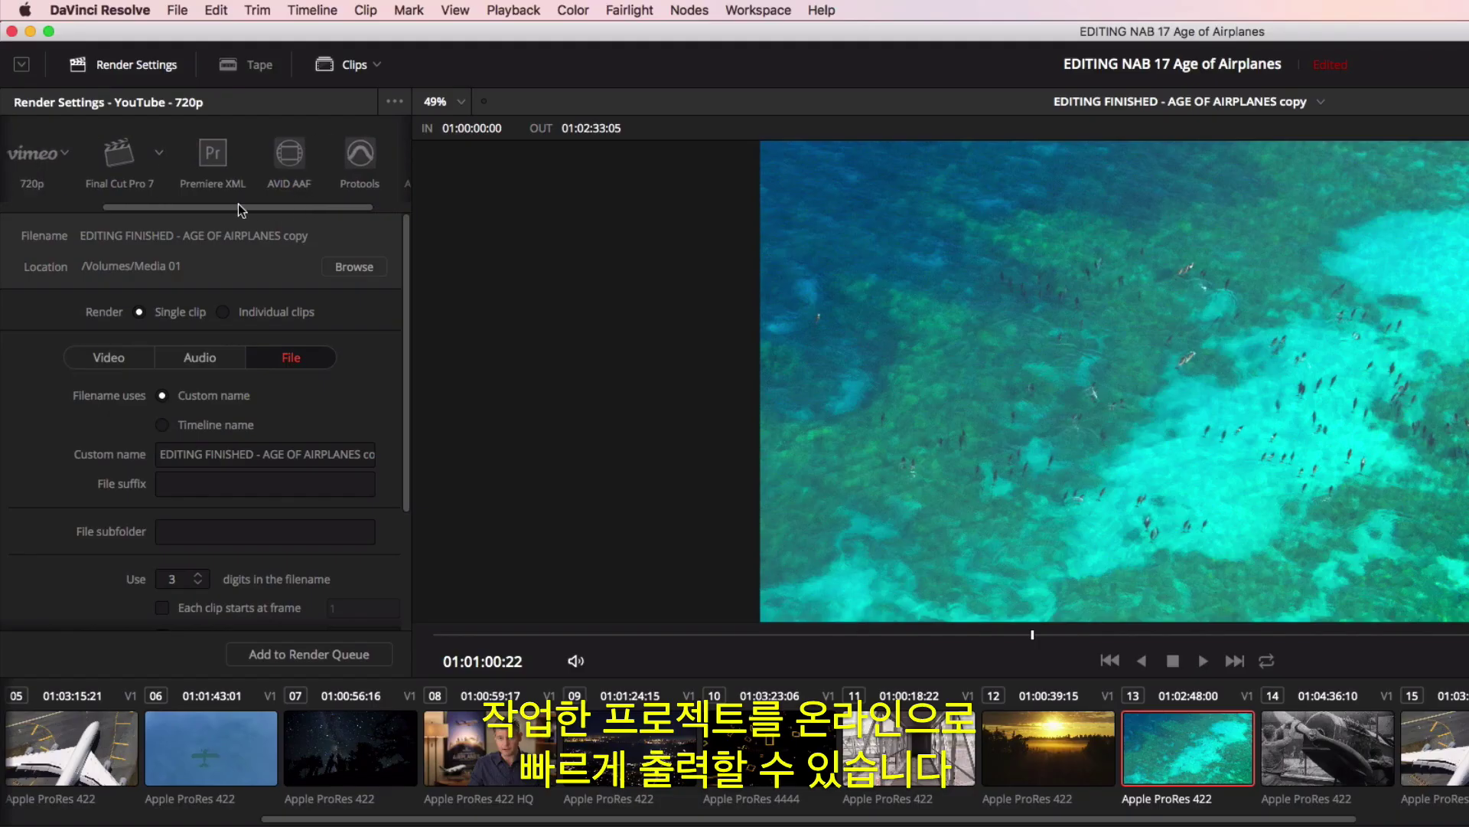
drag(148, 127, 92, 132)
click(219, 153)
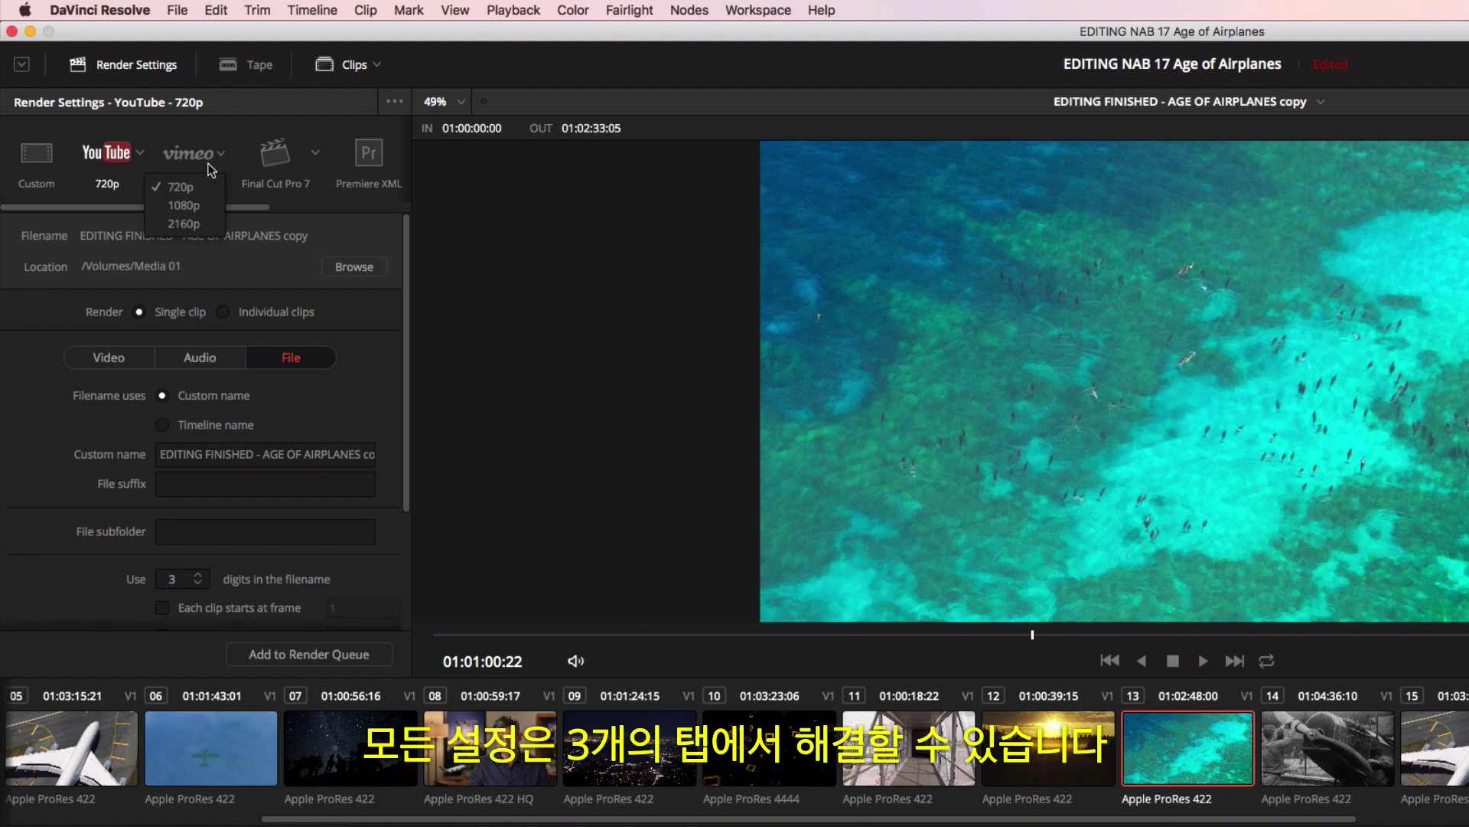
click(193, 207)
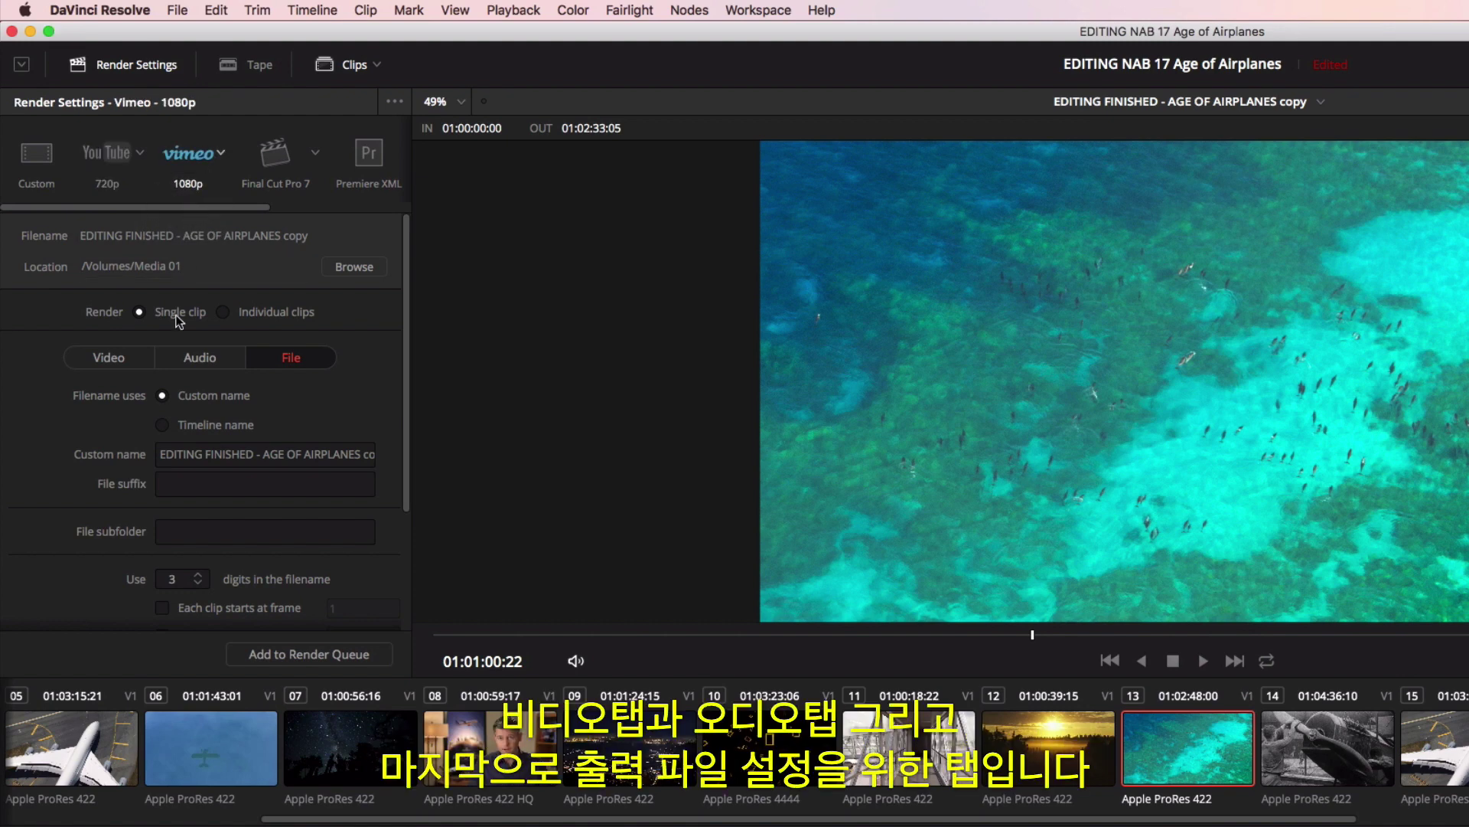
- Review the Video, Audio and File export settings for the render
click(131, 360)
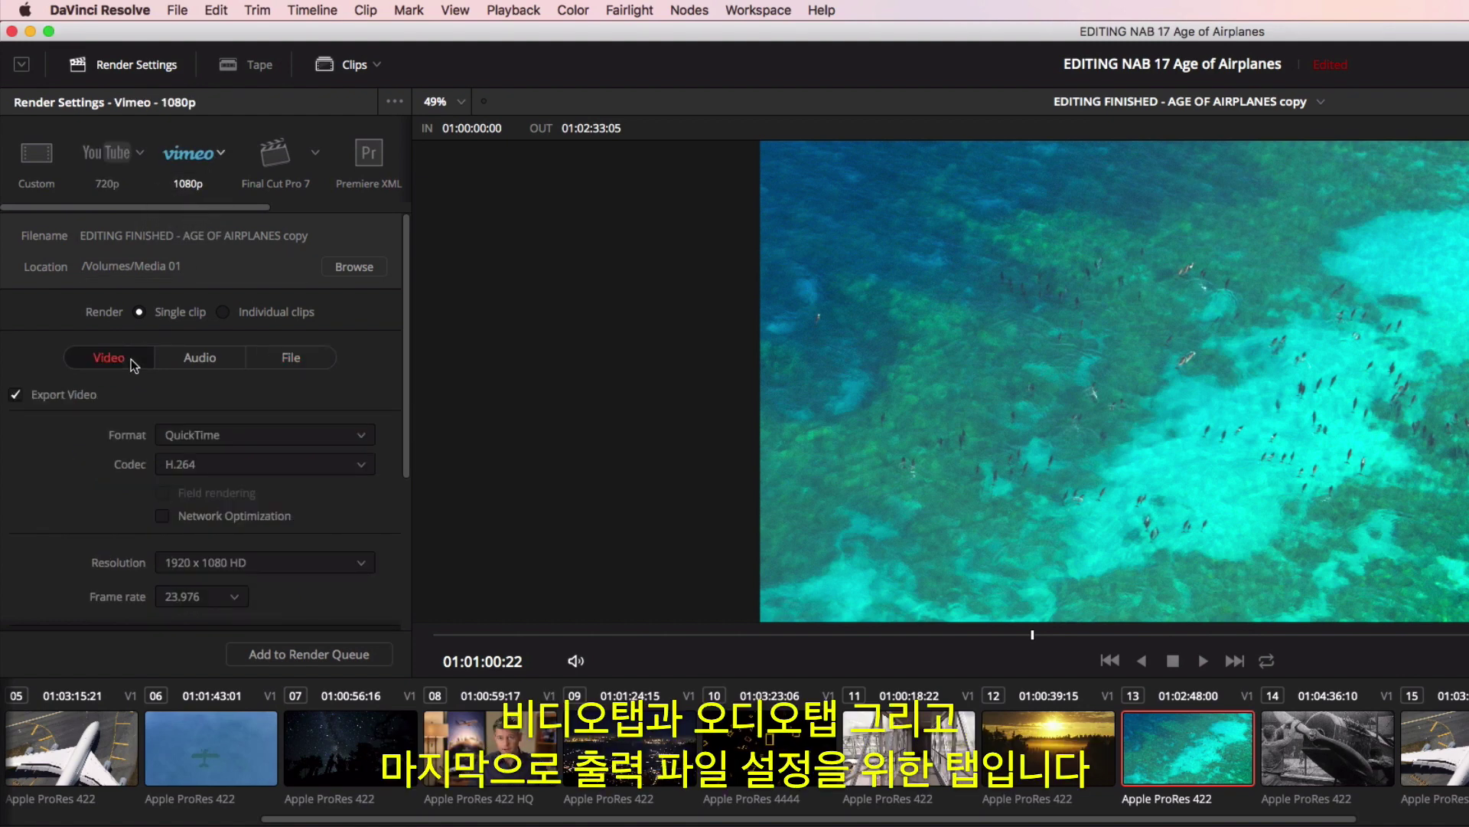
click(186, 363)
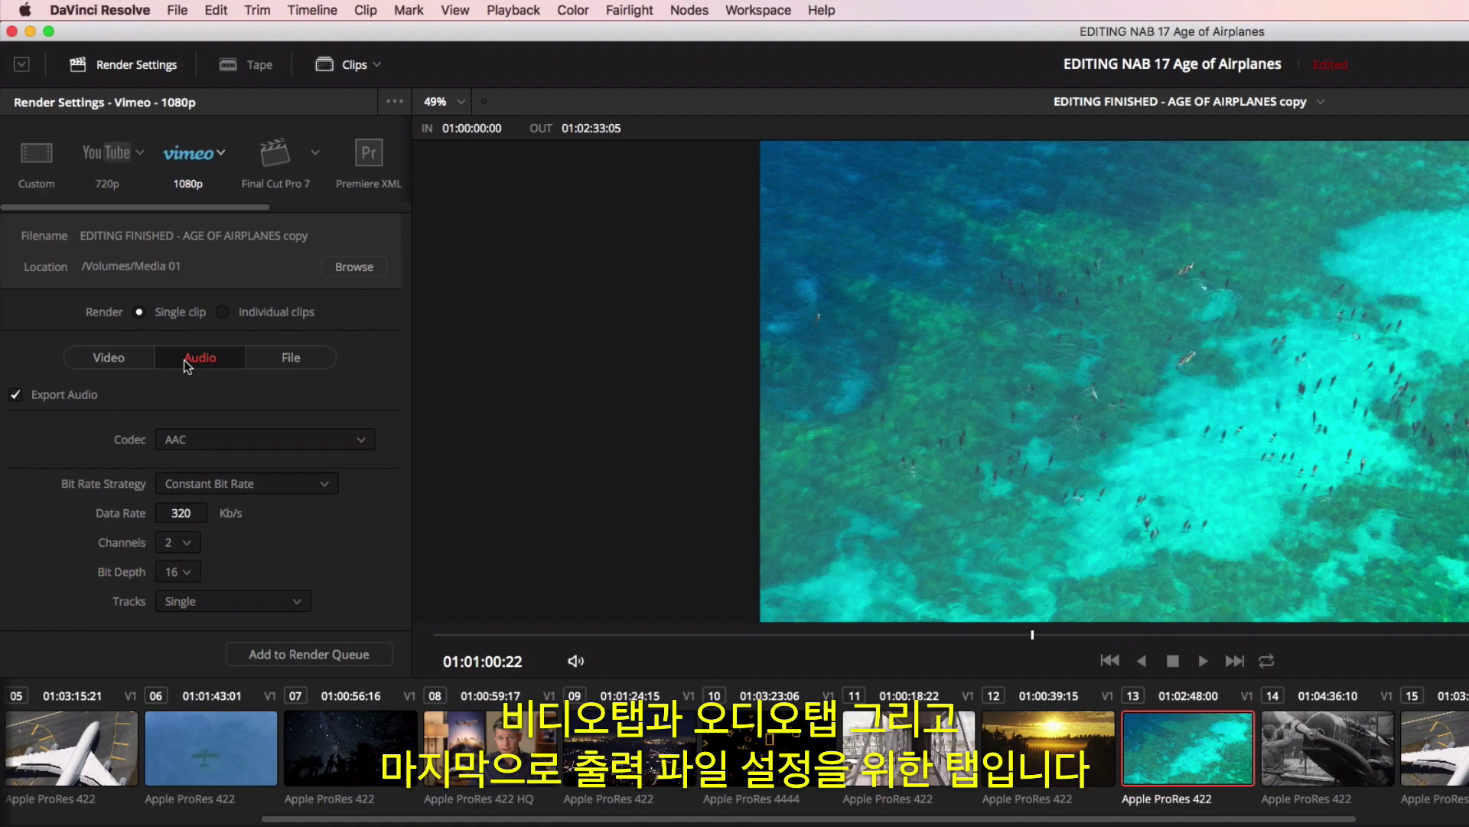
click(277, 360)
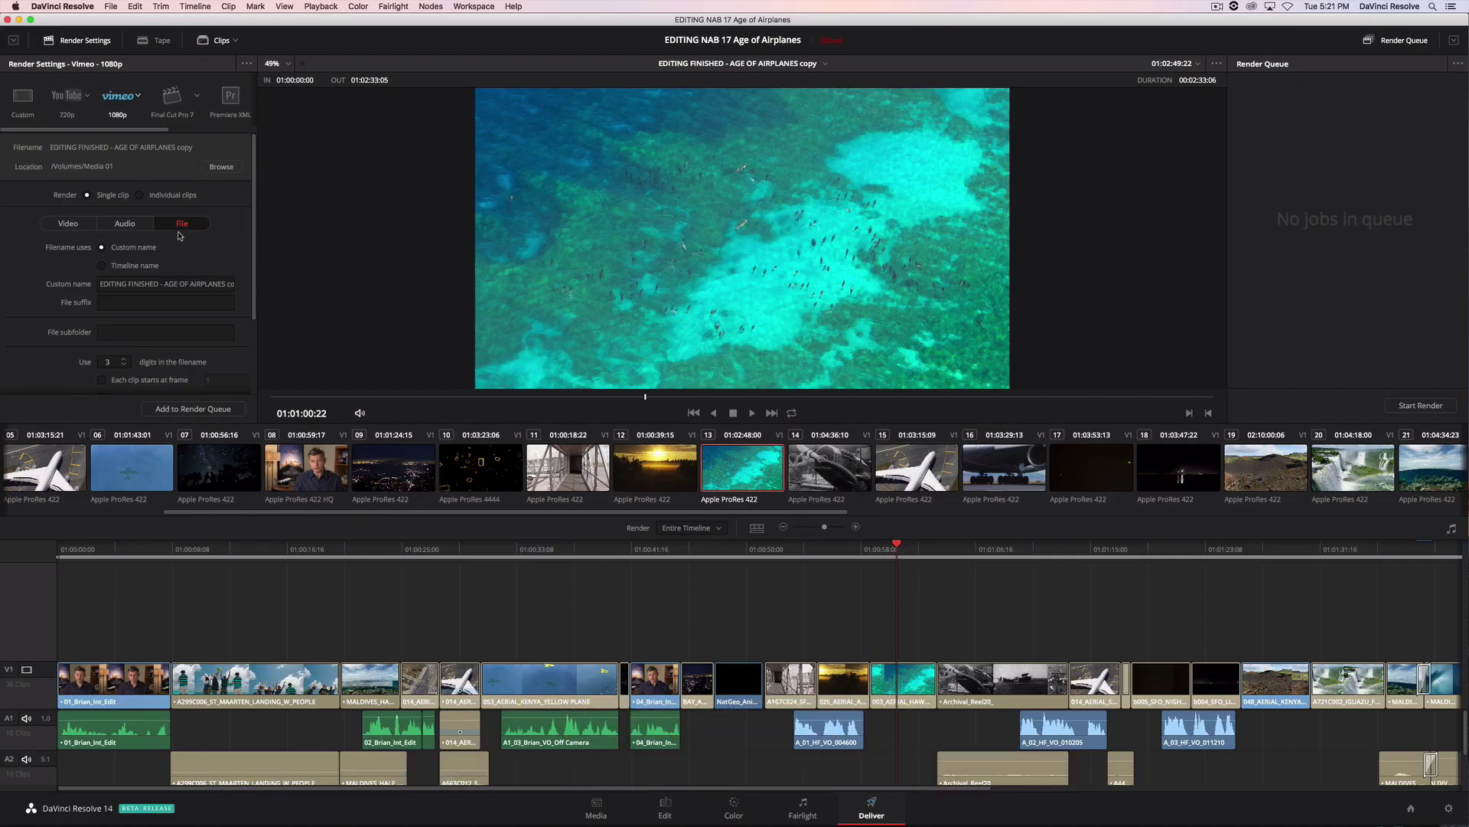
- Add the Vimeo 1080p timeline render to the render queue as Job 1
click(211, 408)
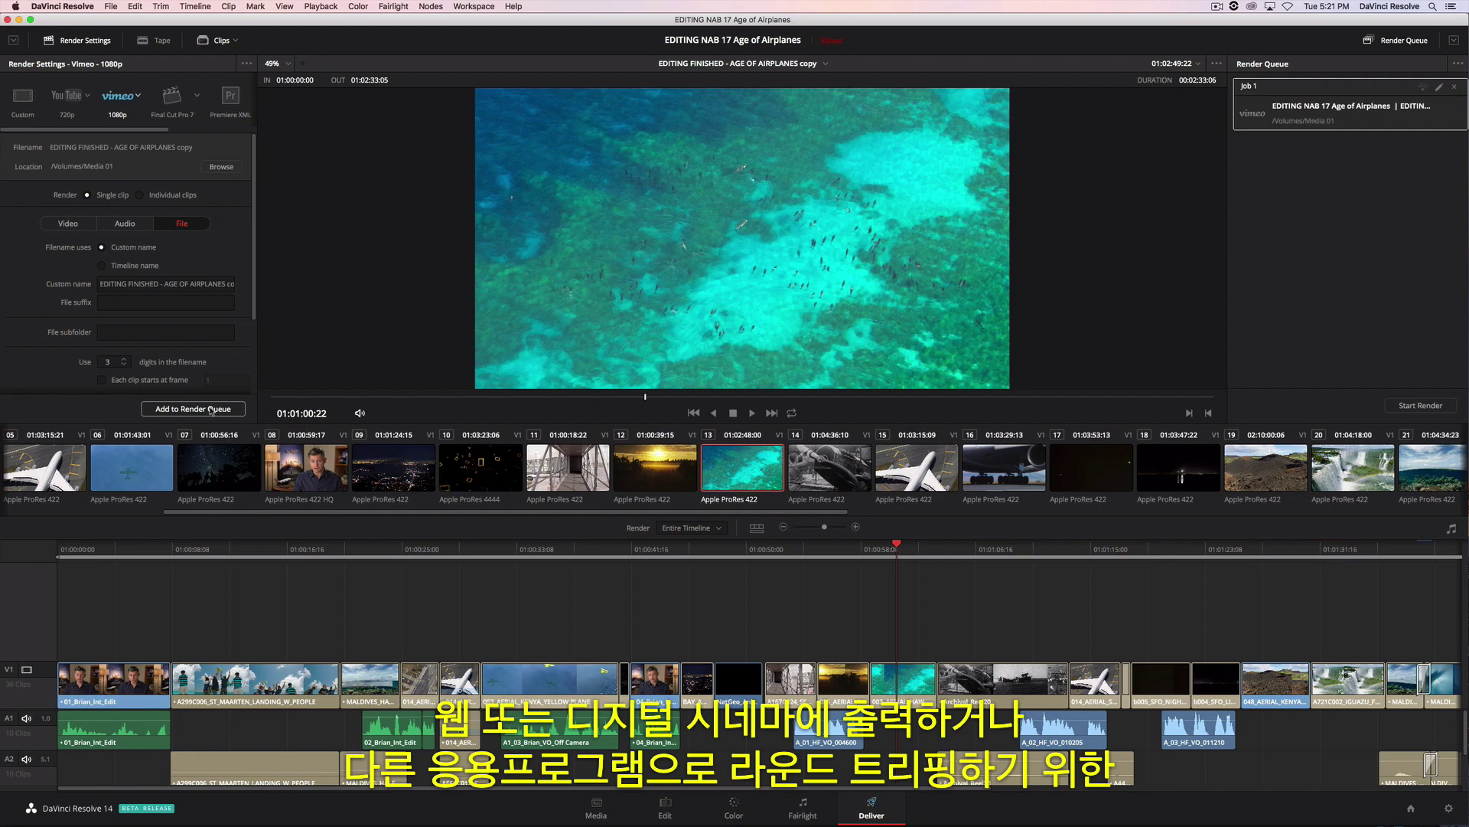